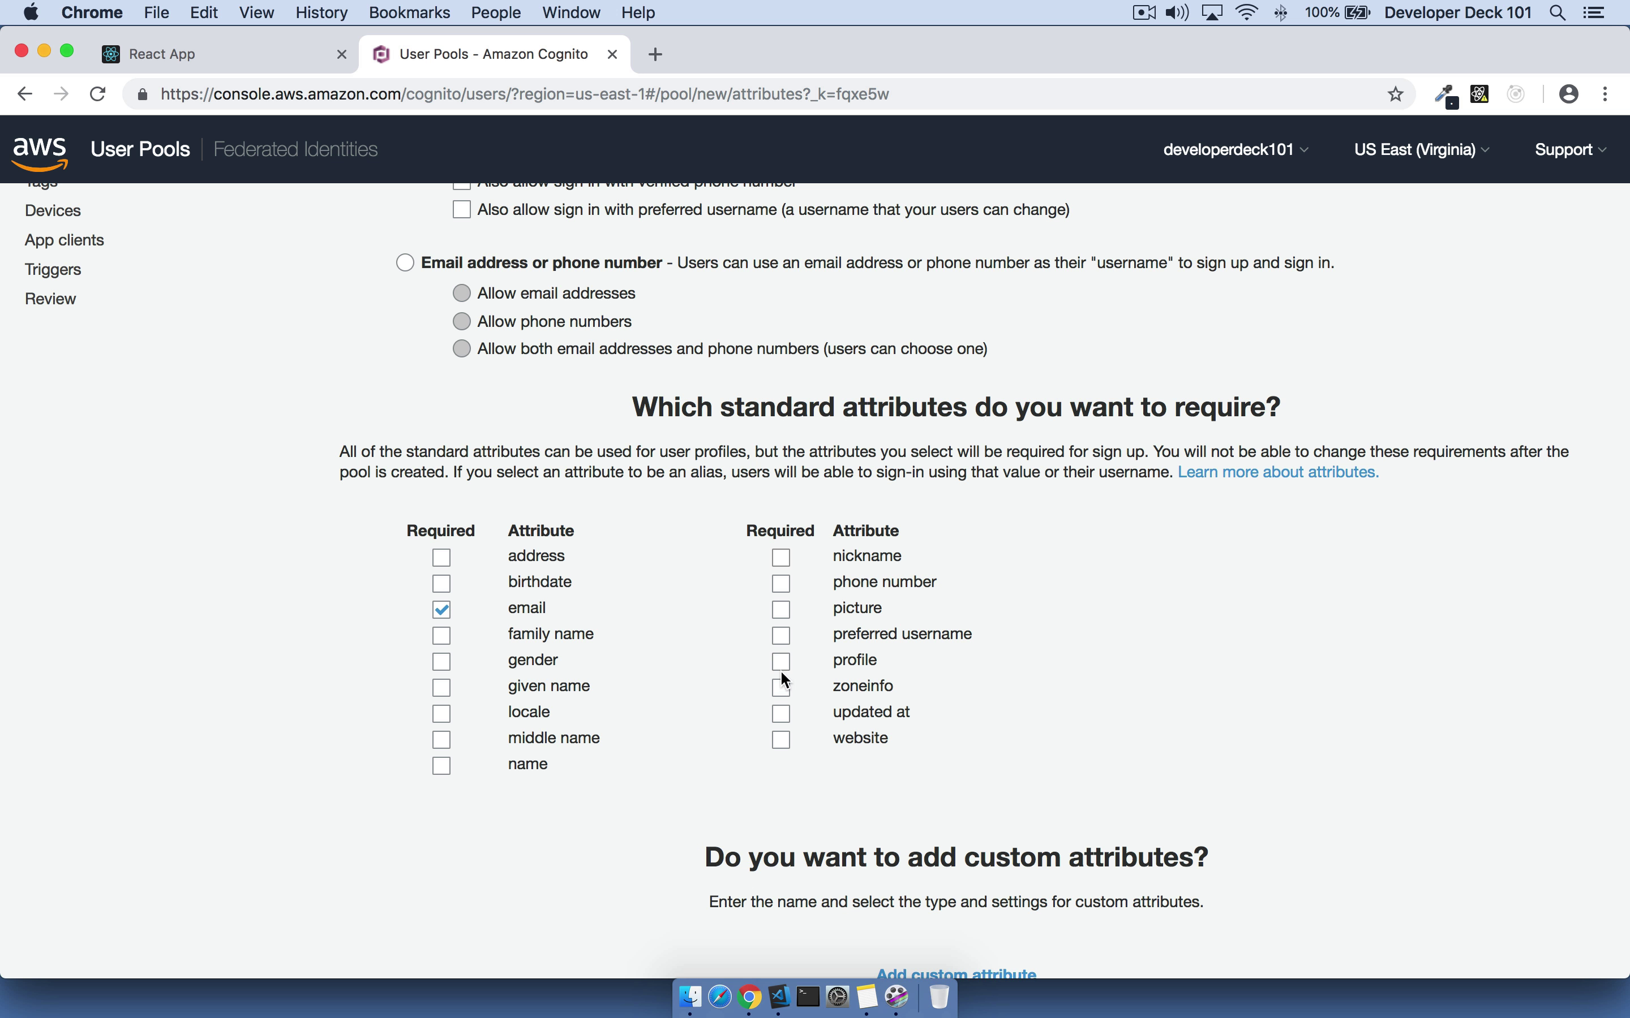
# Step: Review the standard attributes, keep only email required without custom attributes, and continue to the policies
pyautogui.scroll(-3, 781, 672)
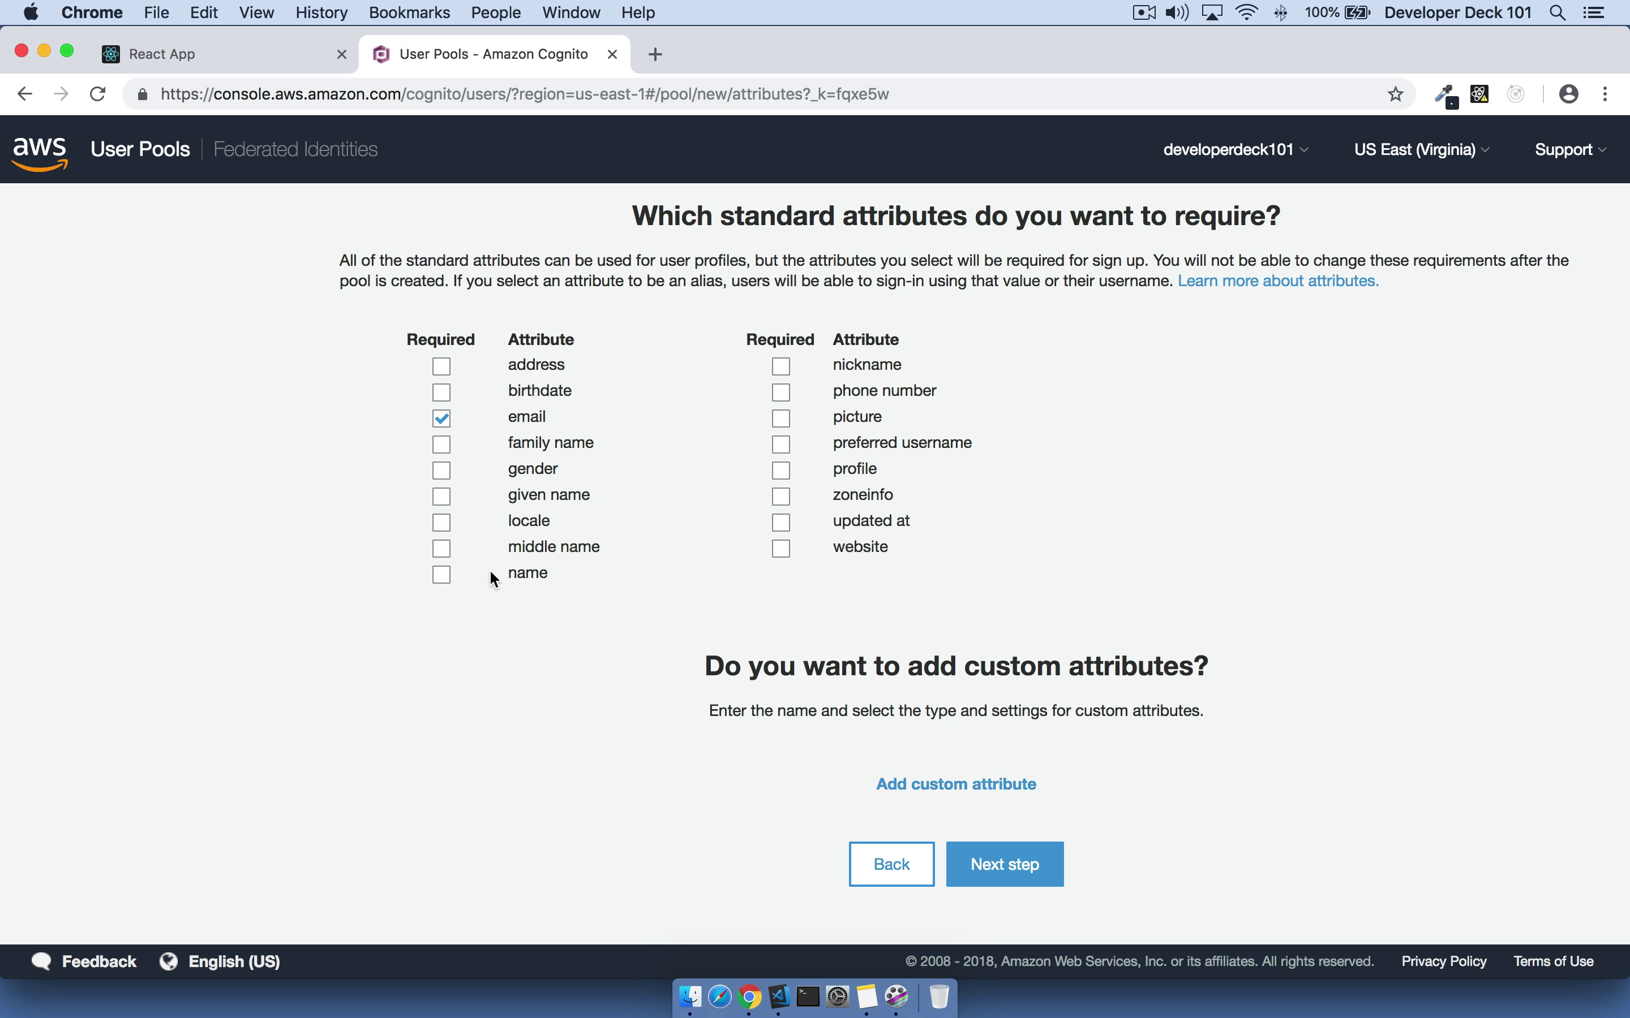
pyautogui.scroll(5, 545, 590)
pyautogui.scroll(-5, 546, 590)
pyautogui.scroll(7, 546, 591)
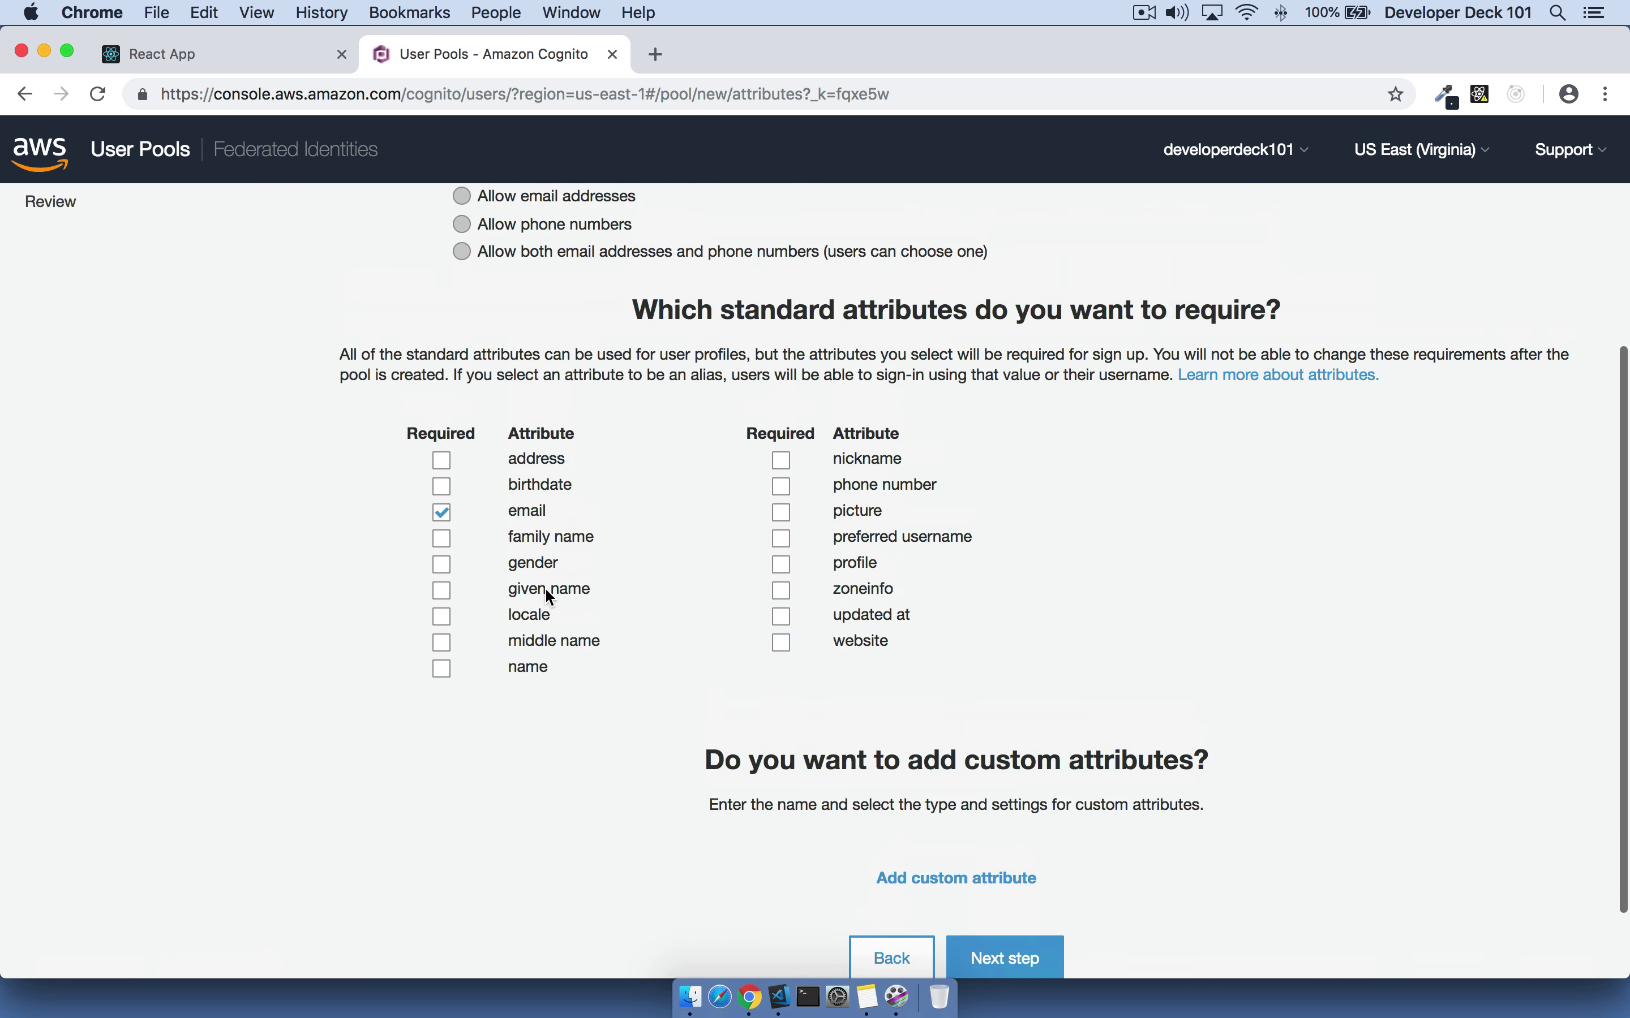
pyautogui.scroll(-7, 550, 598)
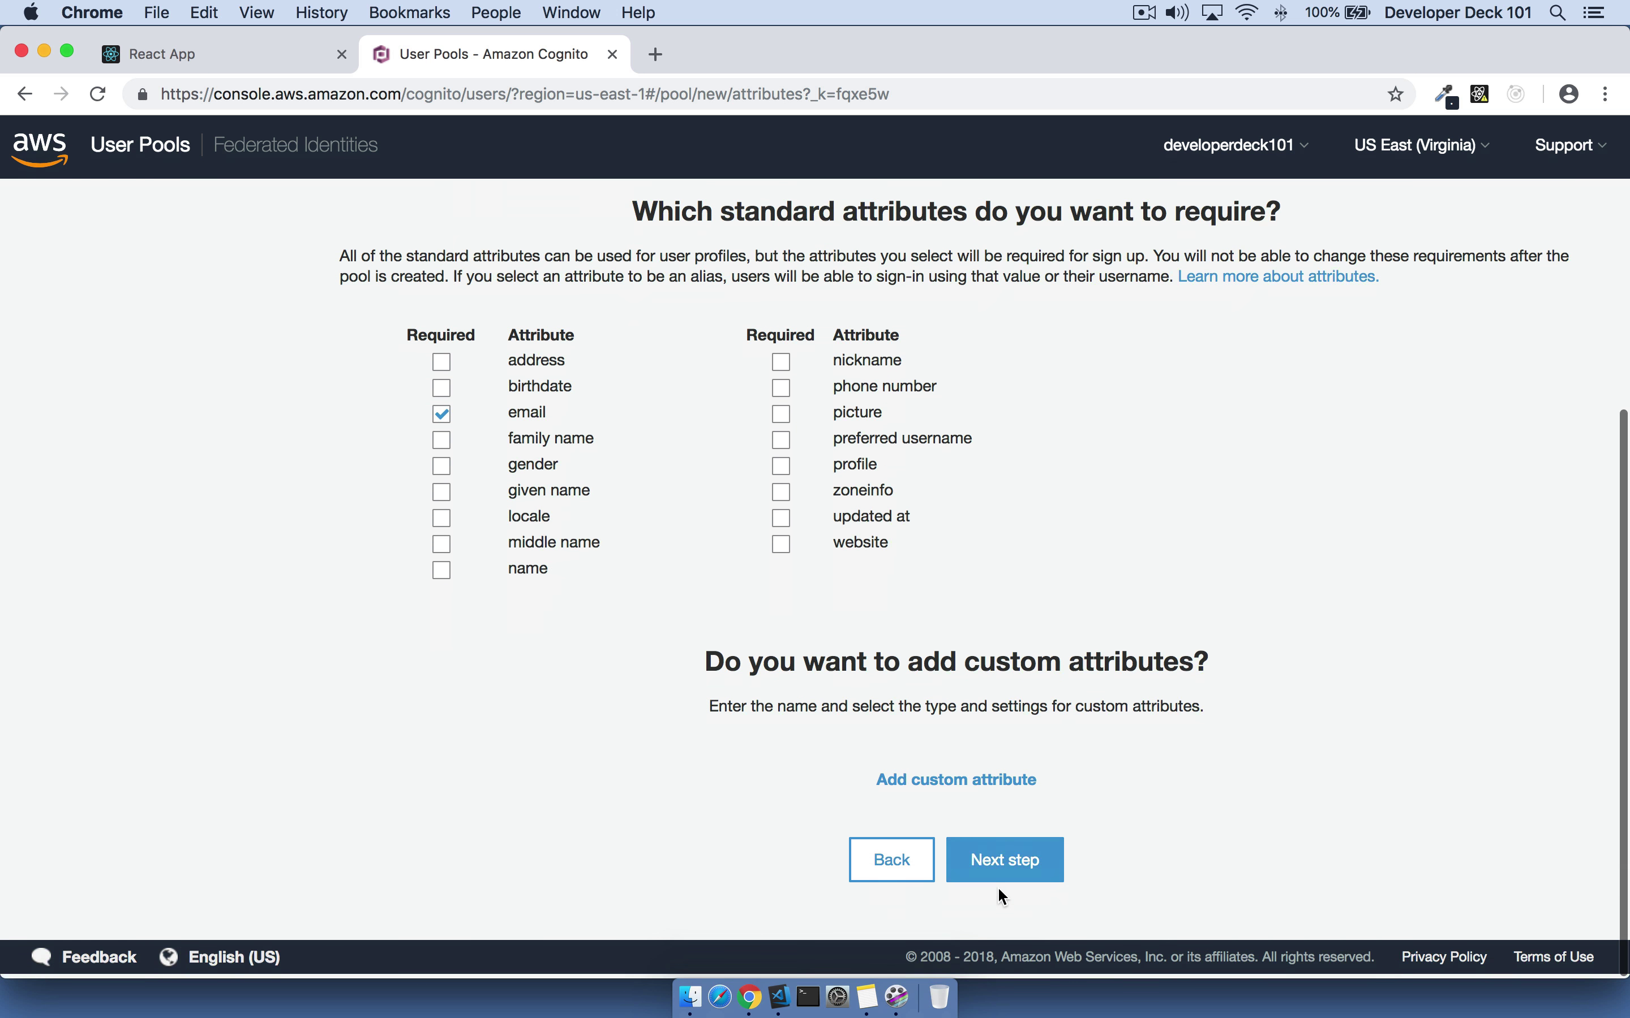
pyautogui.click(1001, 874)
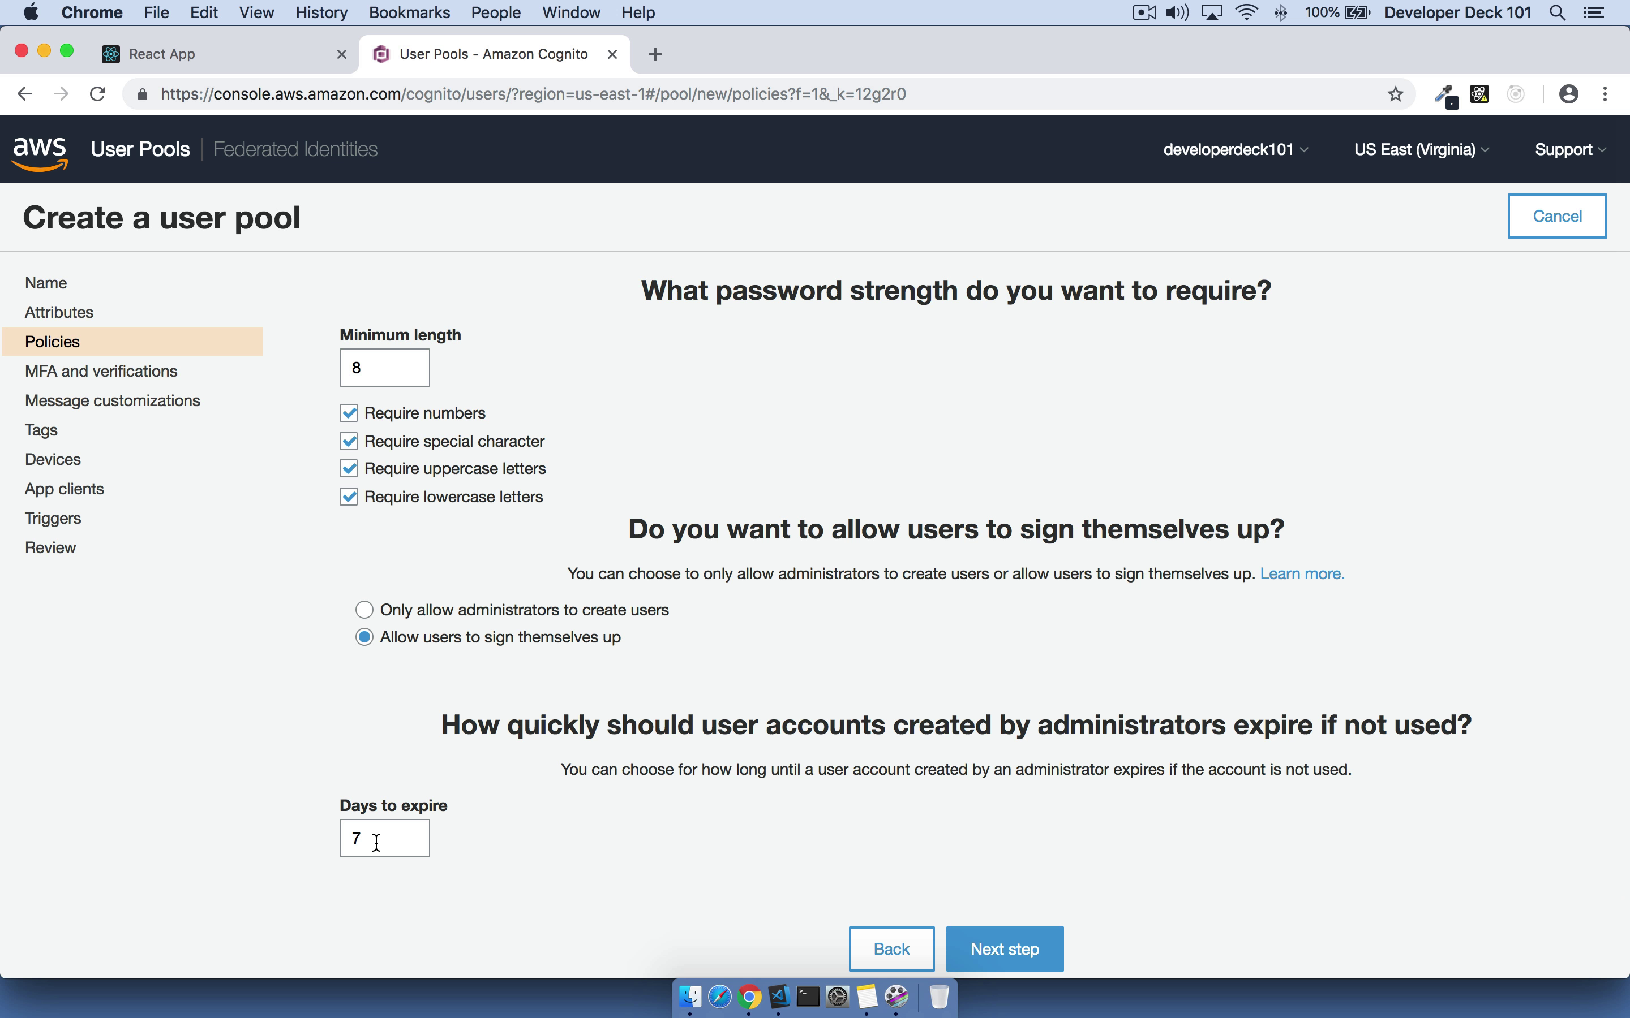
# Step: Accept the default password and sign-up policies, keep MFA off with email verification, and continue to message customizations
pyautogui.click(1034, 957)
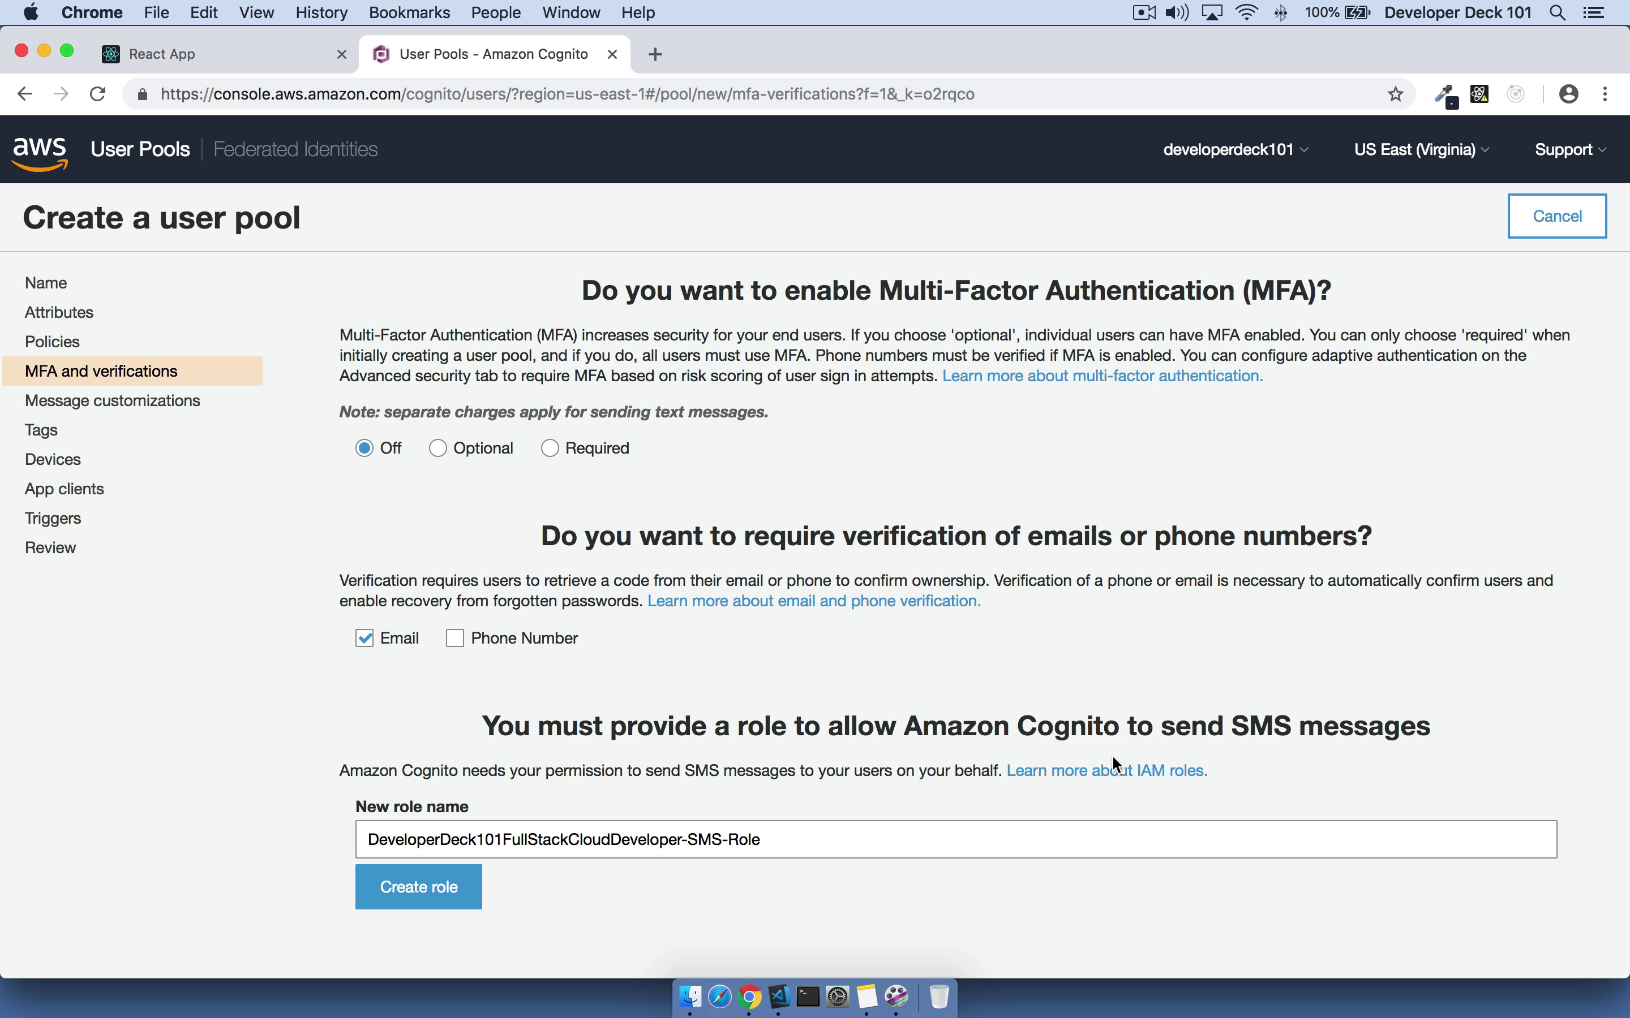
pyautogui.scroll(-3, 1110, 755)
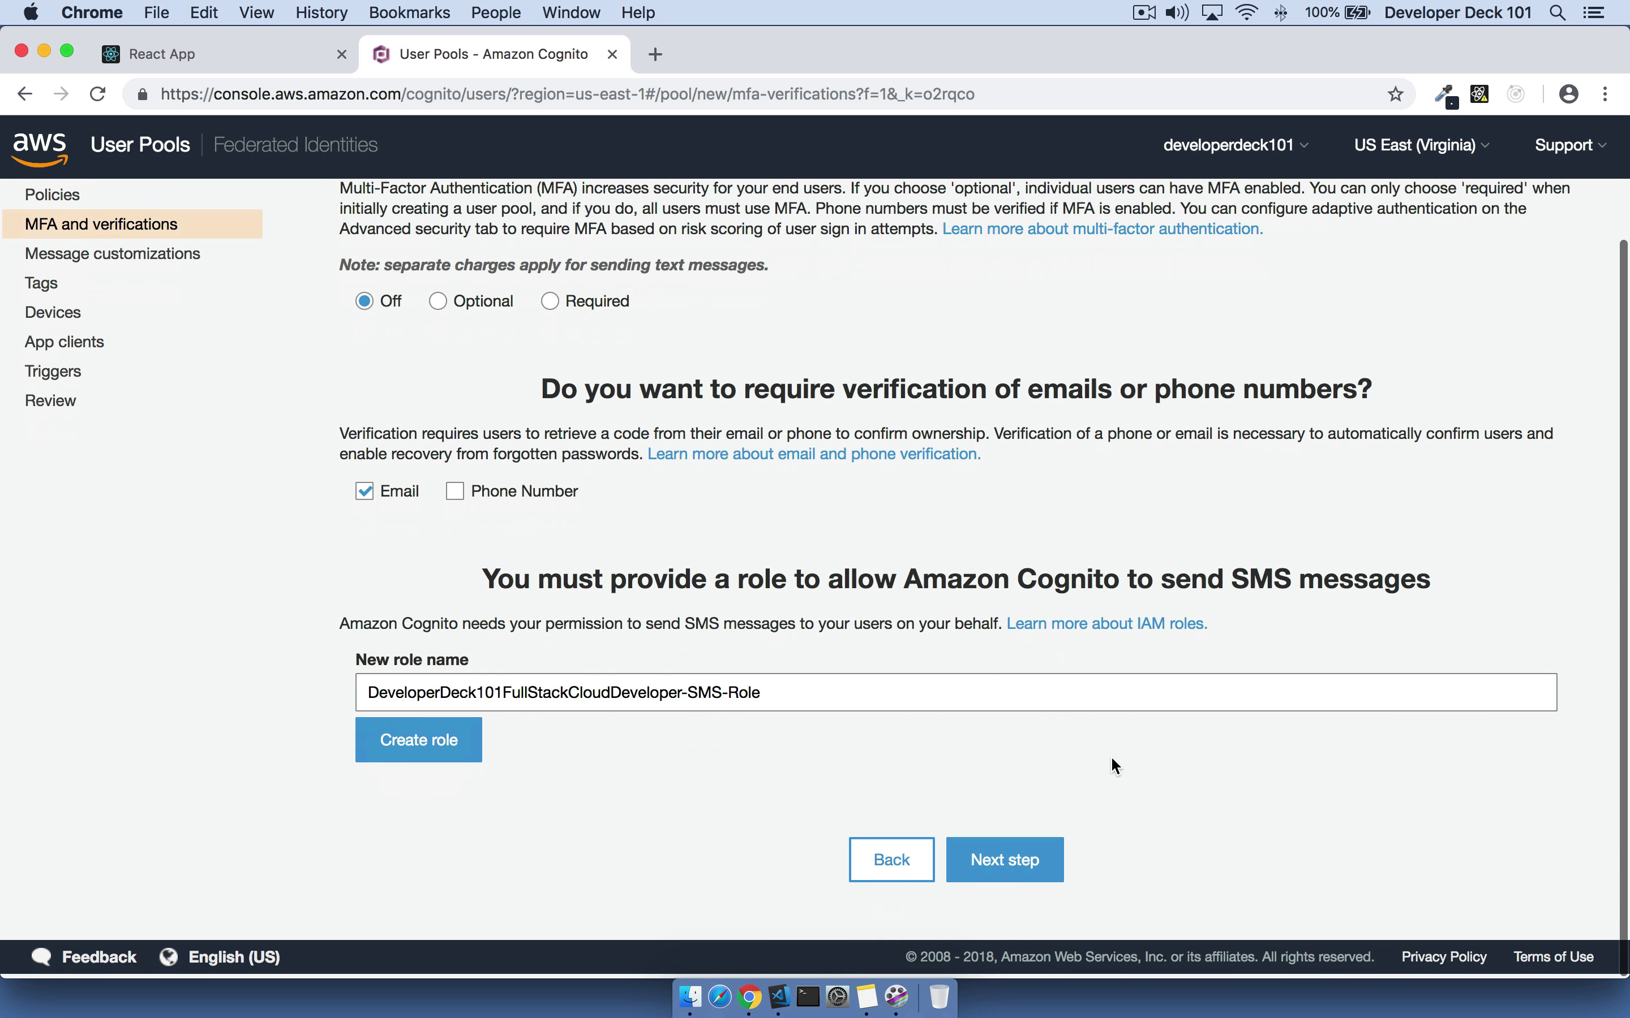
pyautogui.click(1034, 869)
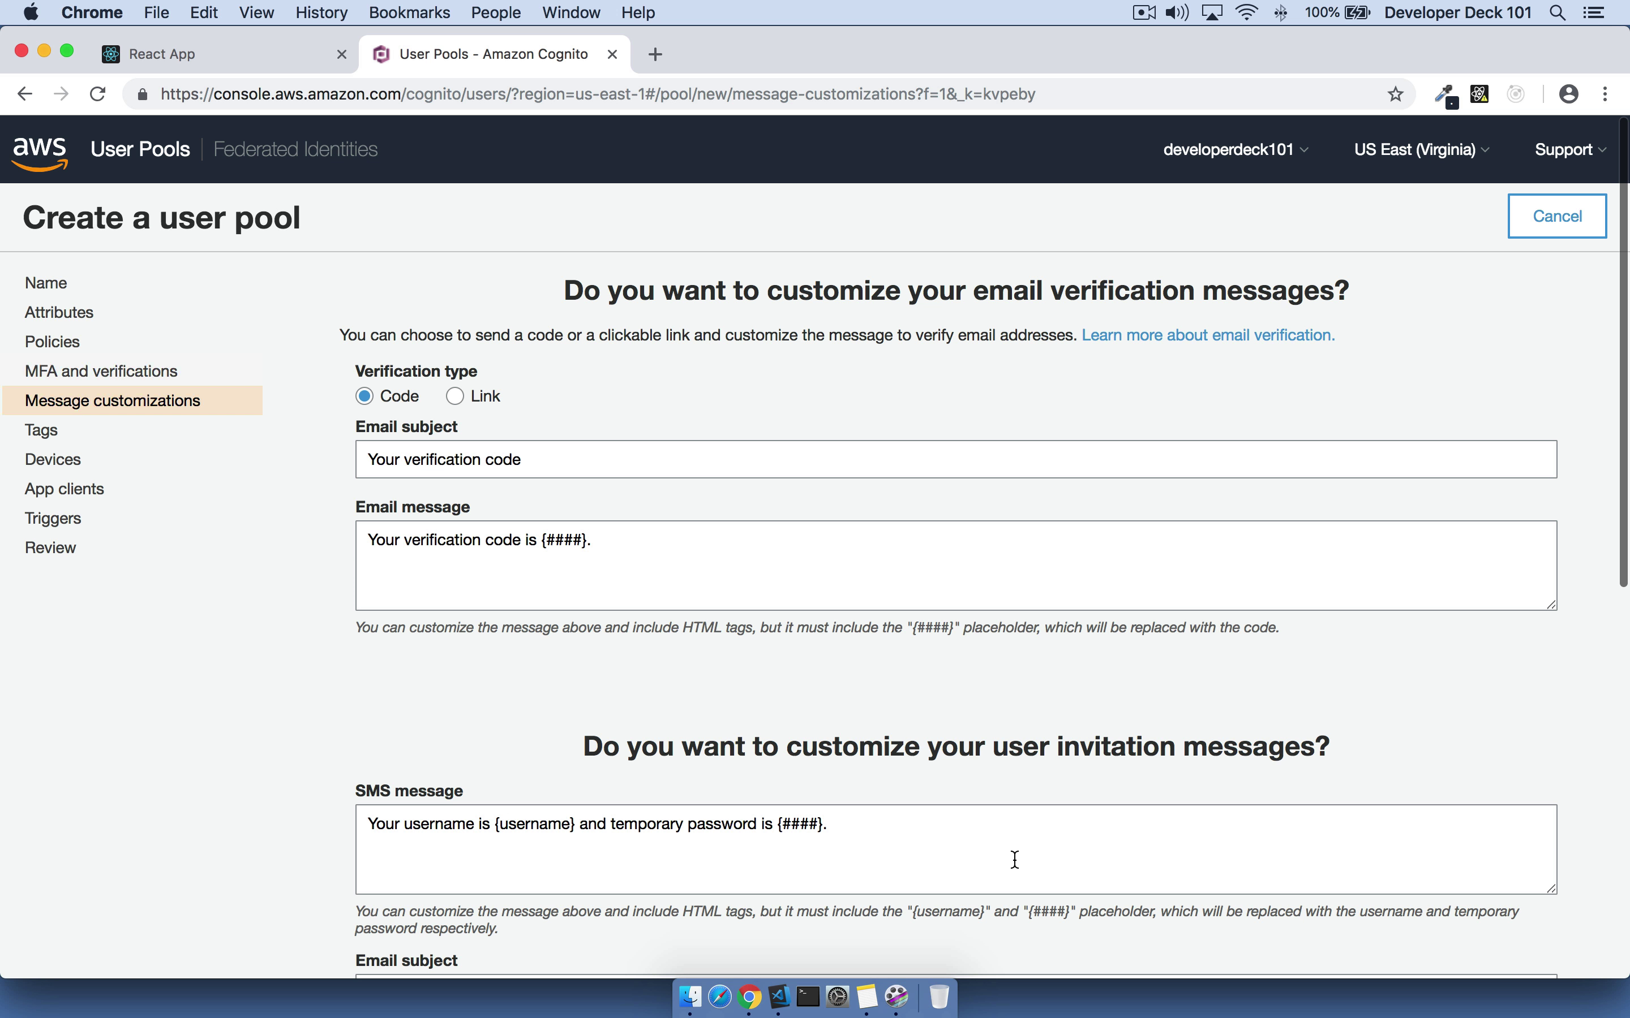
# Step: Revisit the MFA and verification settings to recheck the email verification option, and return to message customizations
pyautogui.scroll(-3, 975, 873)
pyautogui.scroll(-8, 909, 835)
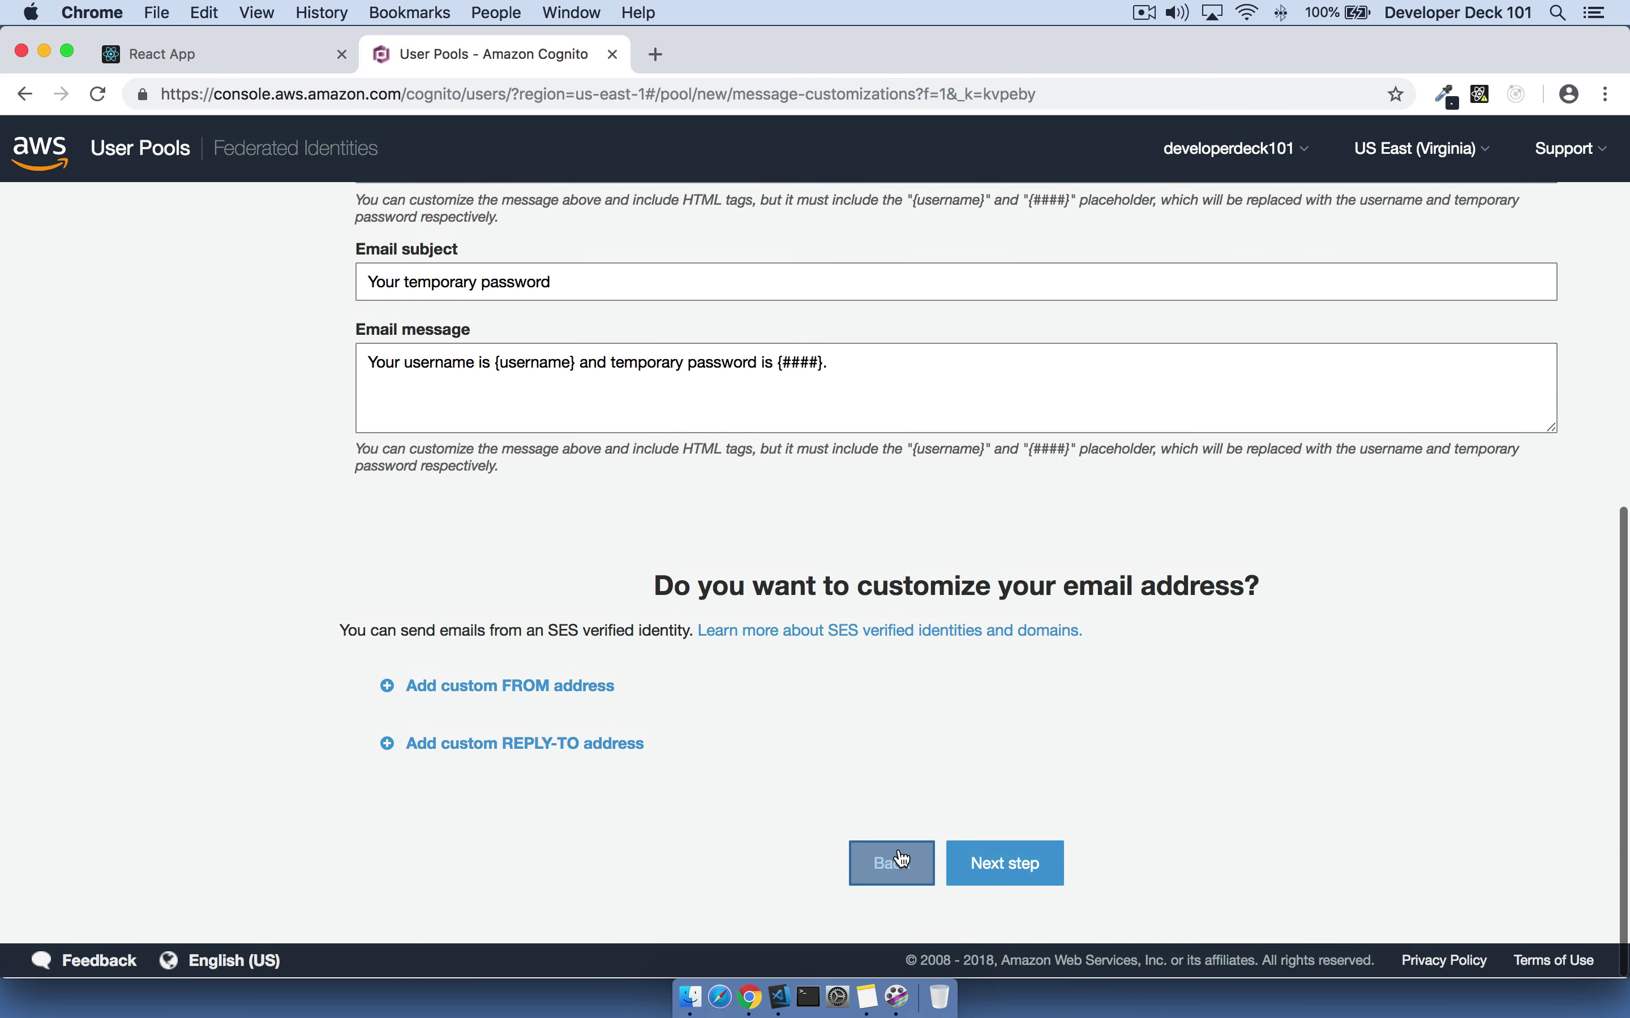
pyautogui.click(887, 863)
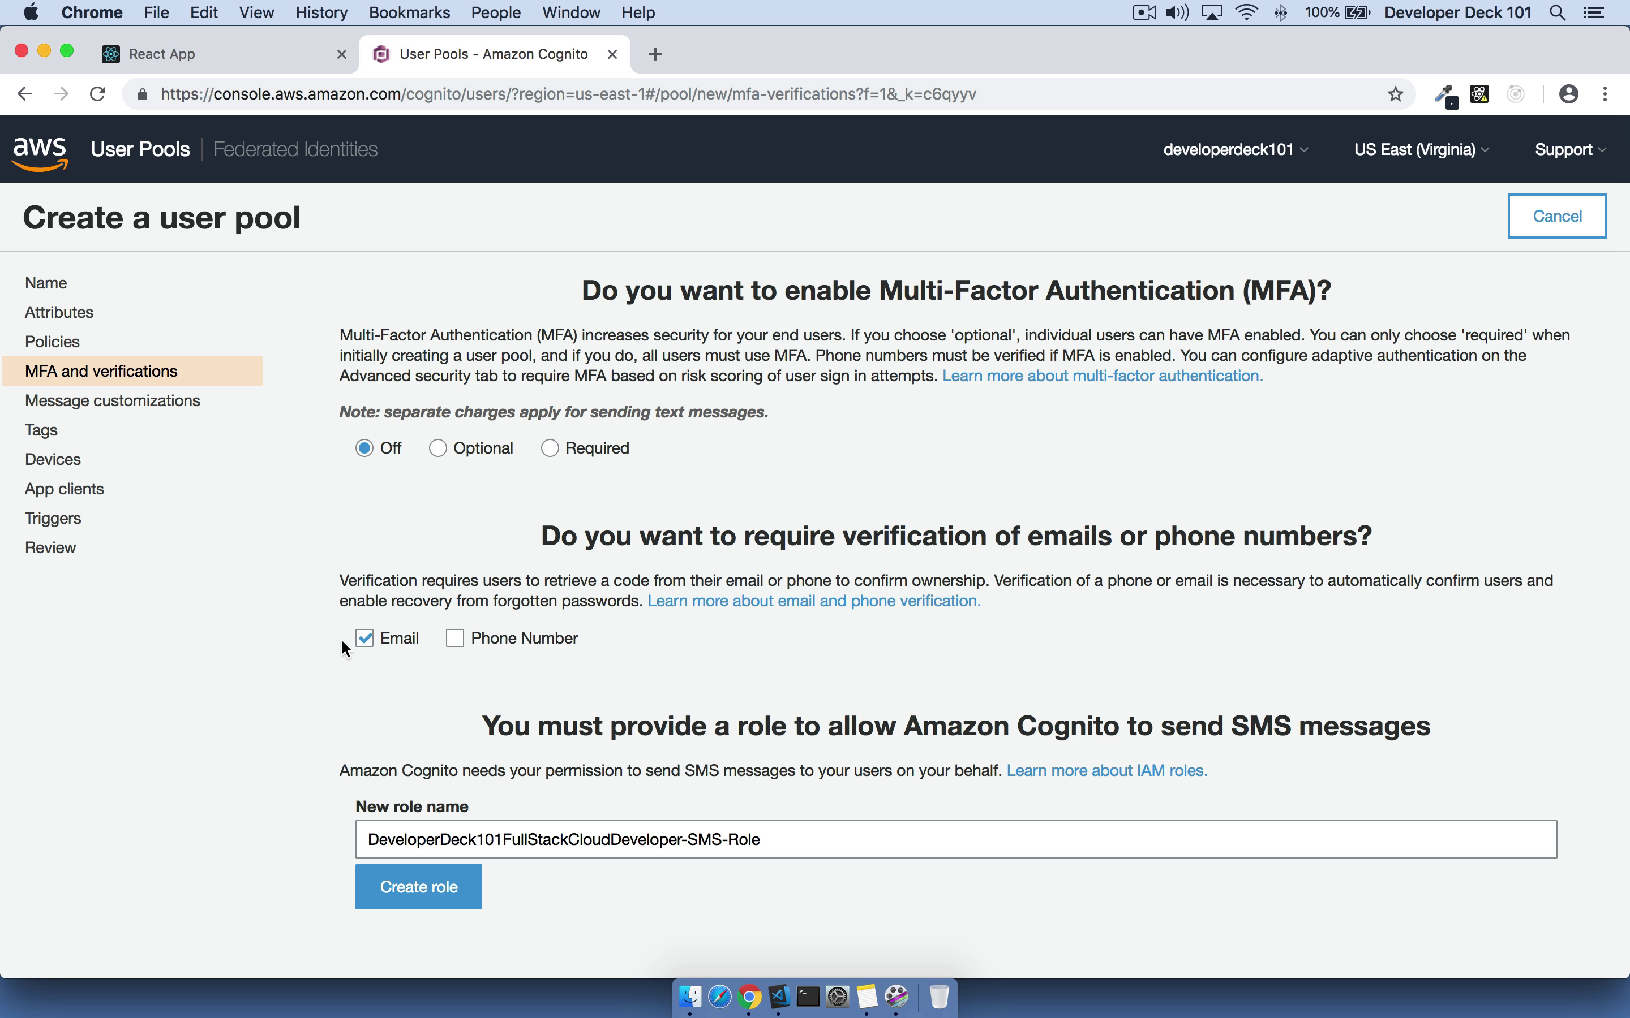
pyautogui.scroll(-3, 860, 673)
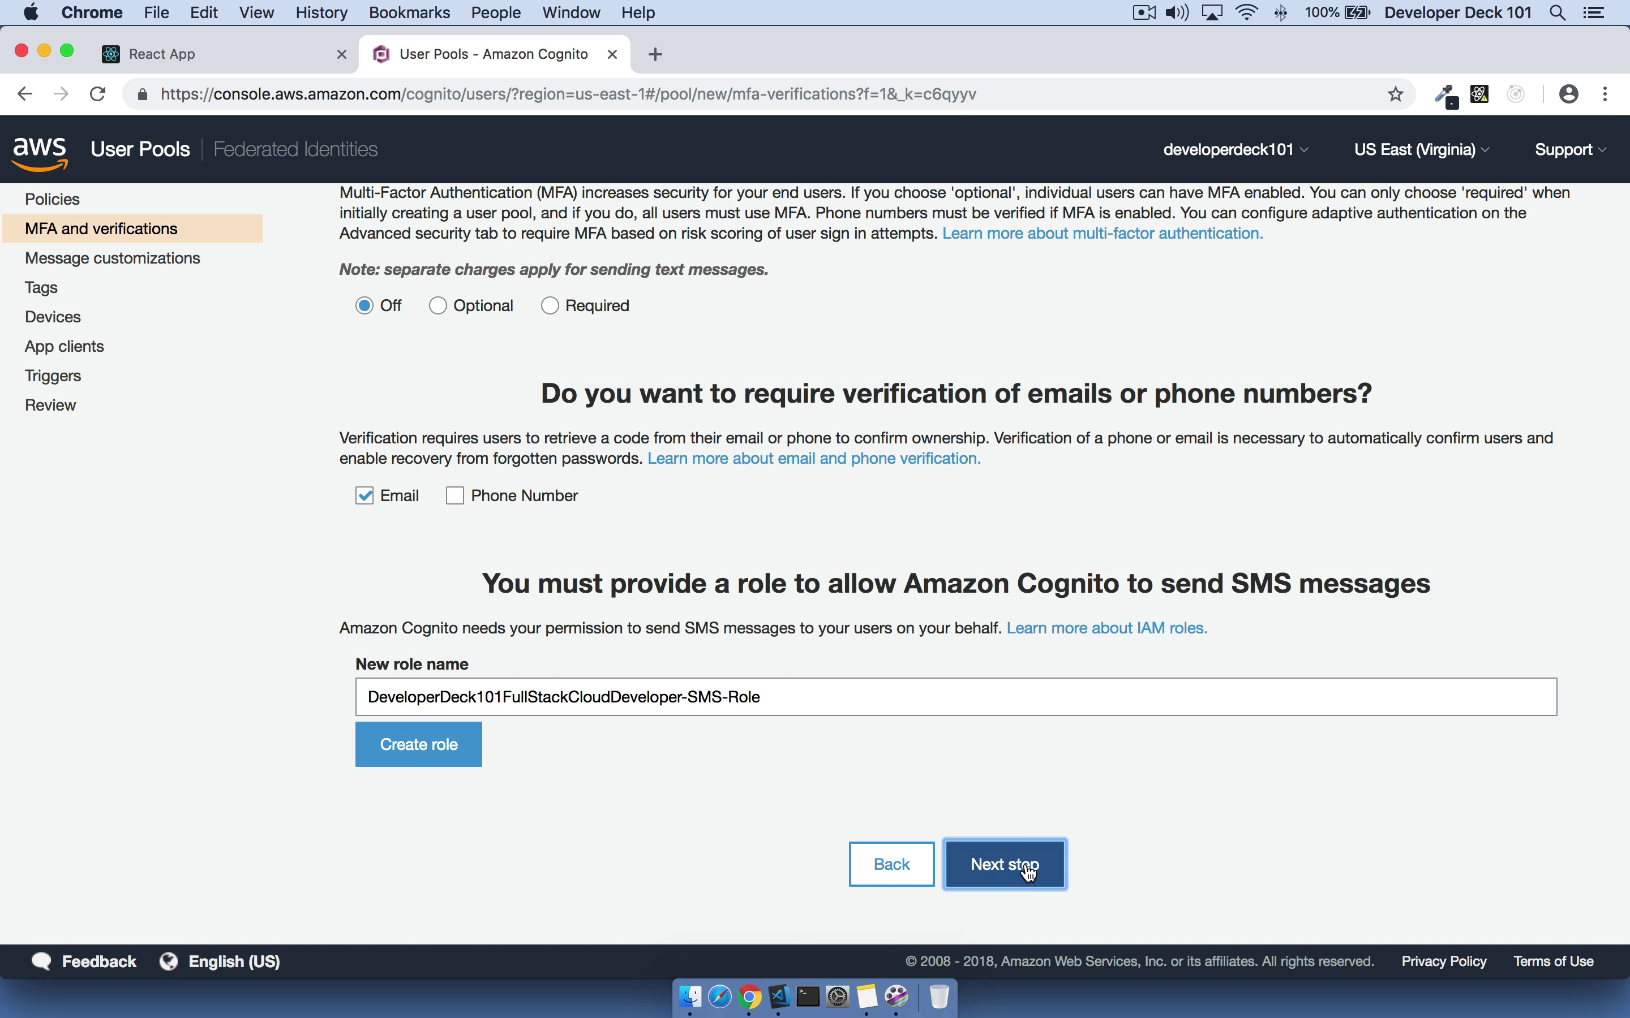
pyautogui.click(1007, 863)
# Step: Change the verification email subject to "DeveloperDeck101 - Account Verification code"
pyautogui.click(522, 459)
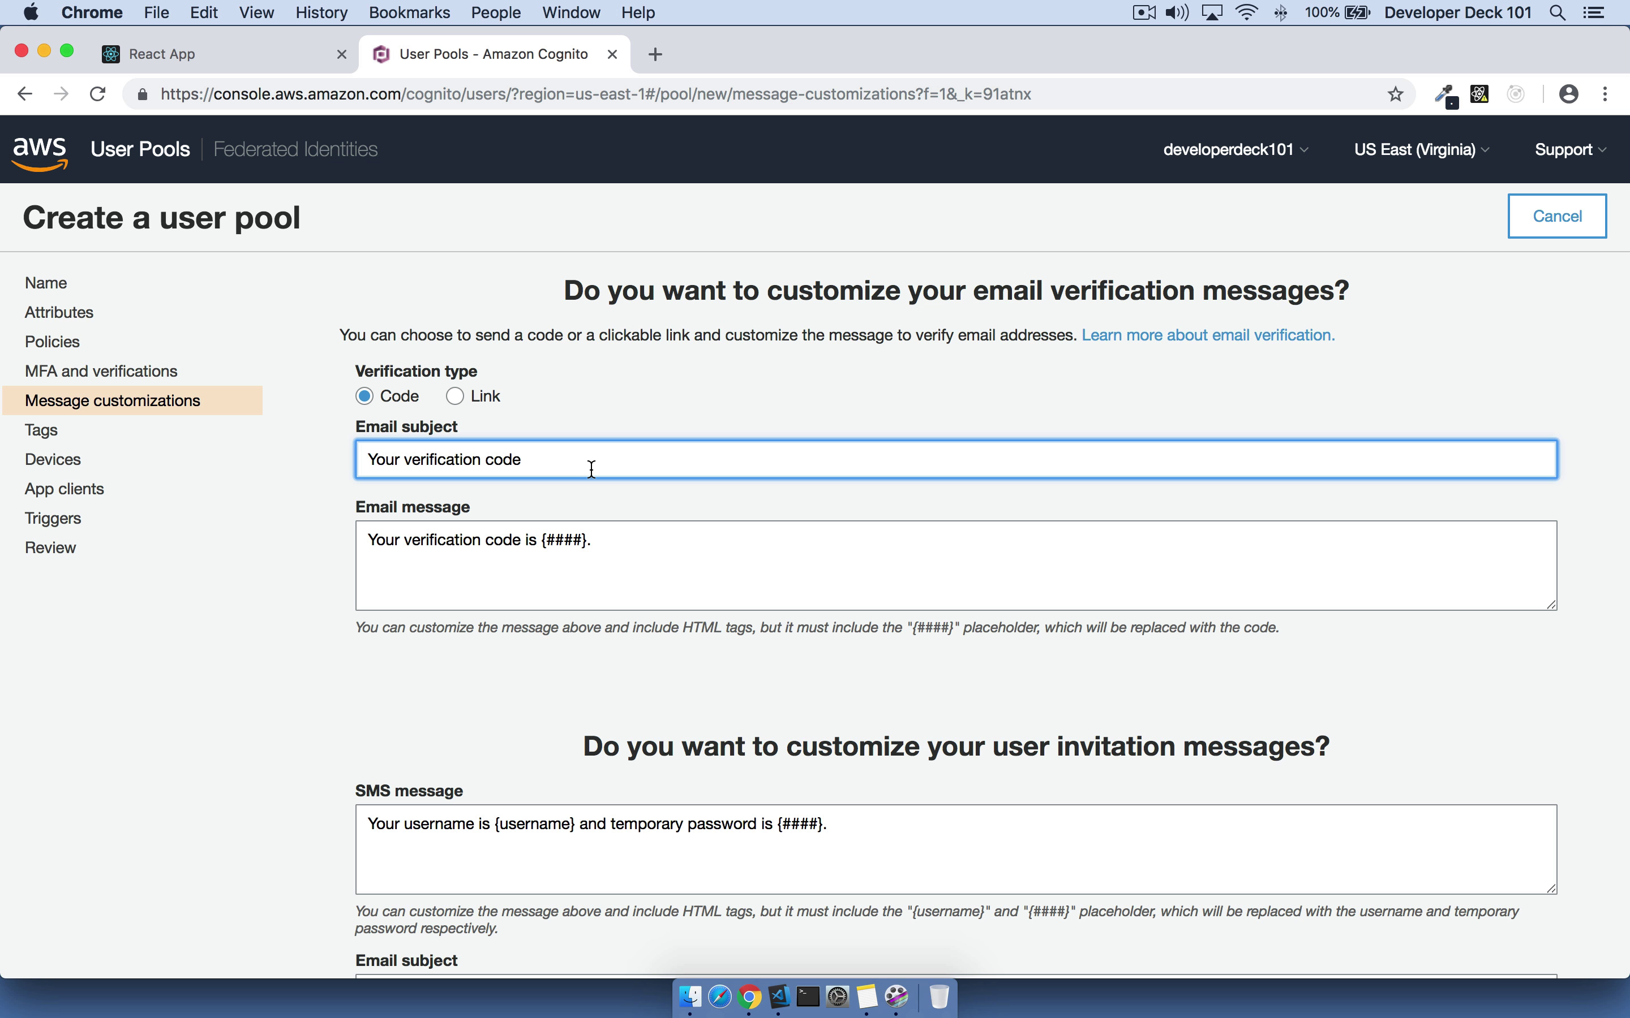
pyautogui.write('Develop')
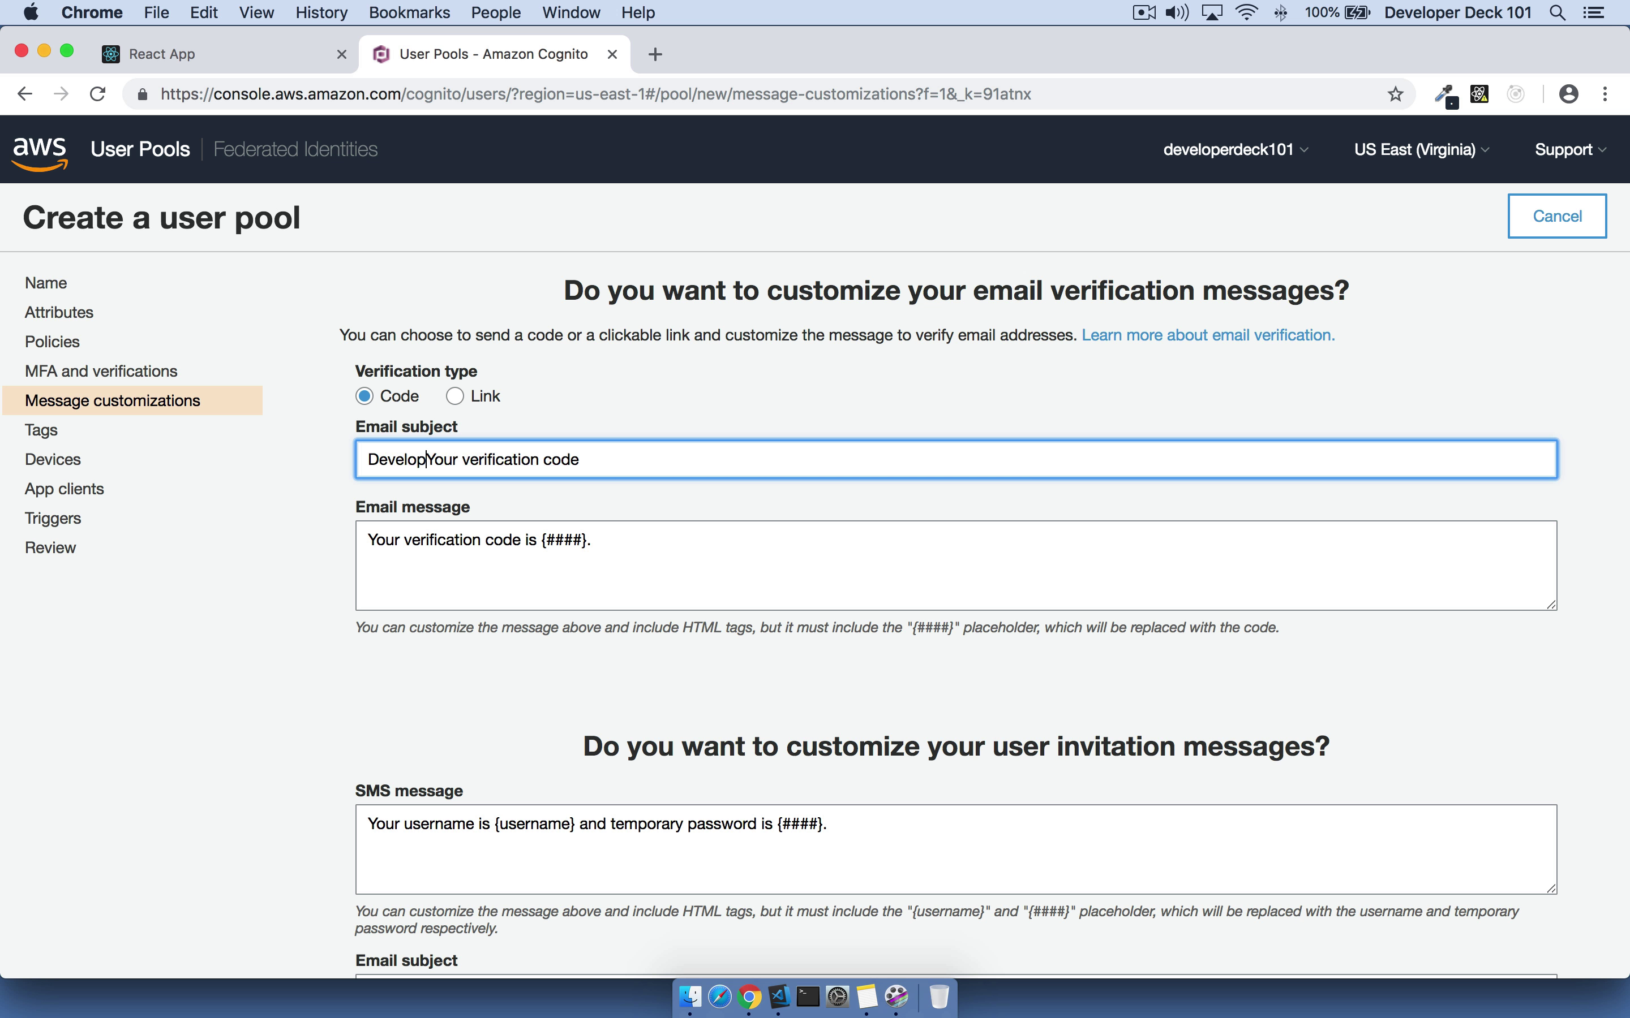
pyautogui.write('erDeck')
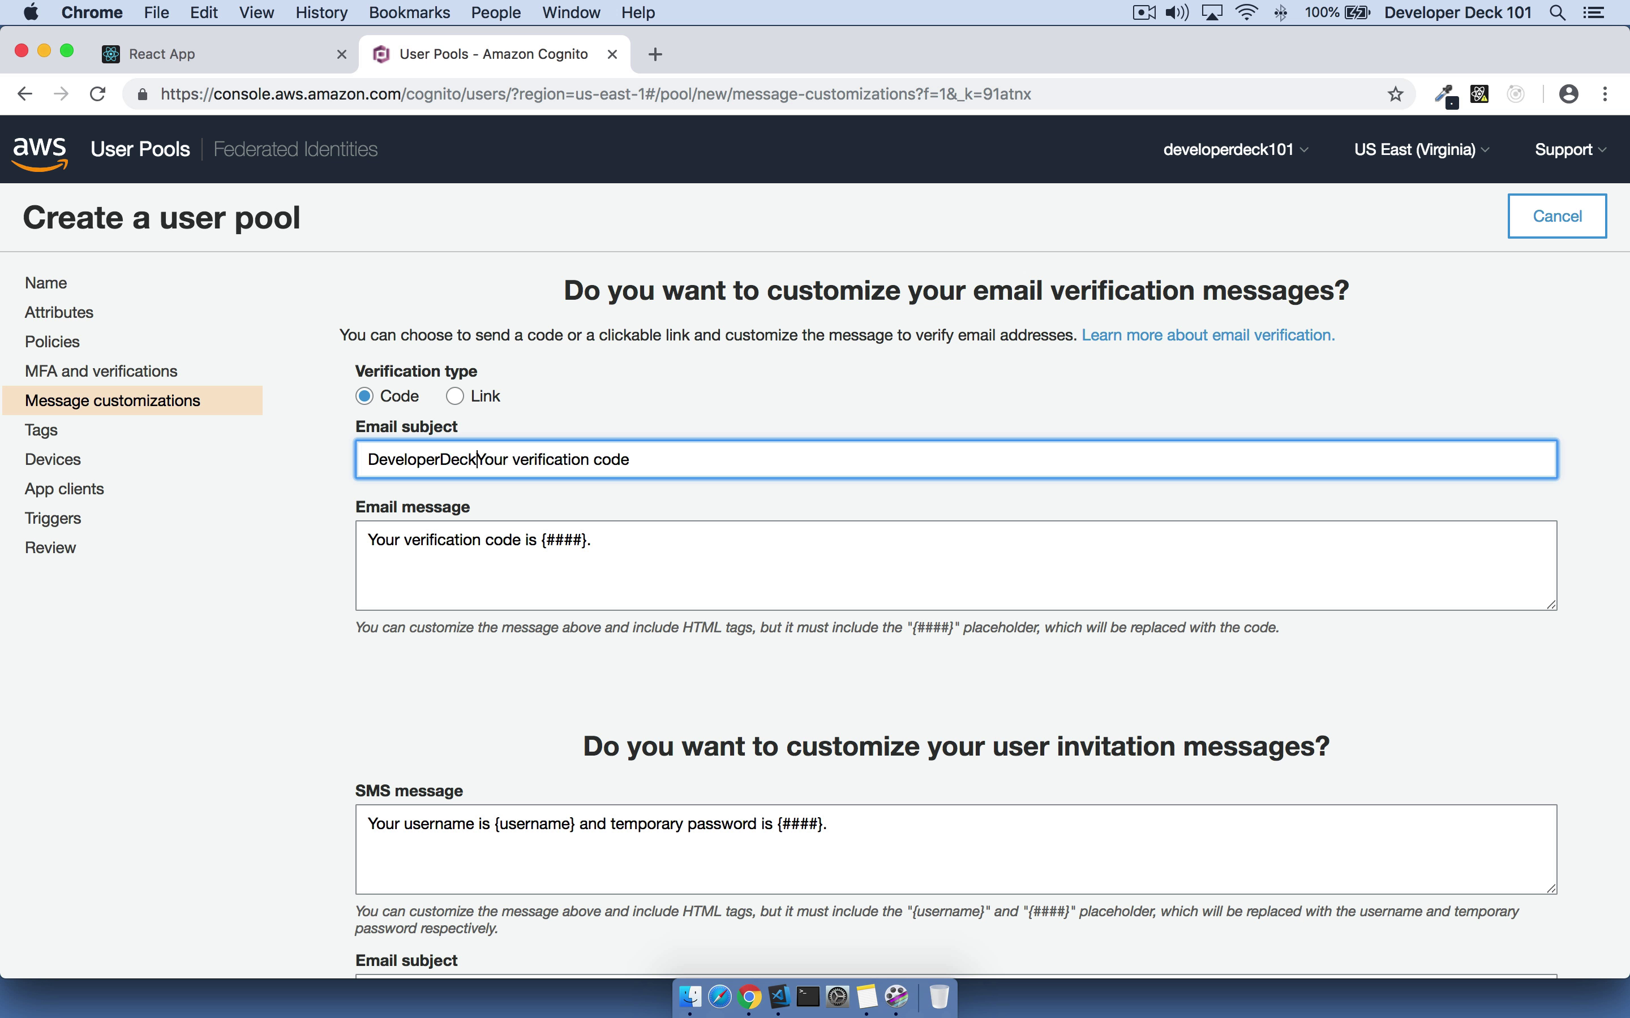
pyautogui.write('101 -')
pyautogui.hotkey('shift', 'Right')
pyautogui.hotkey('shift', 'Right')
pyautogui.hotkey('shift', 'Right')
pyautogui.hotkey('shift', 'Right')
pyautogui.hotkey('shift', 'Right')
pyautogui.hotkey('shift', 'Right')
pyautogui.write('Account V')
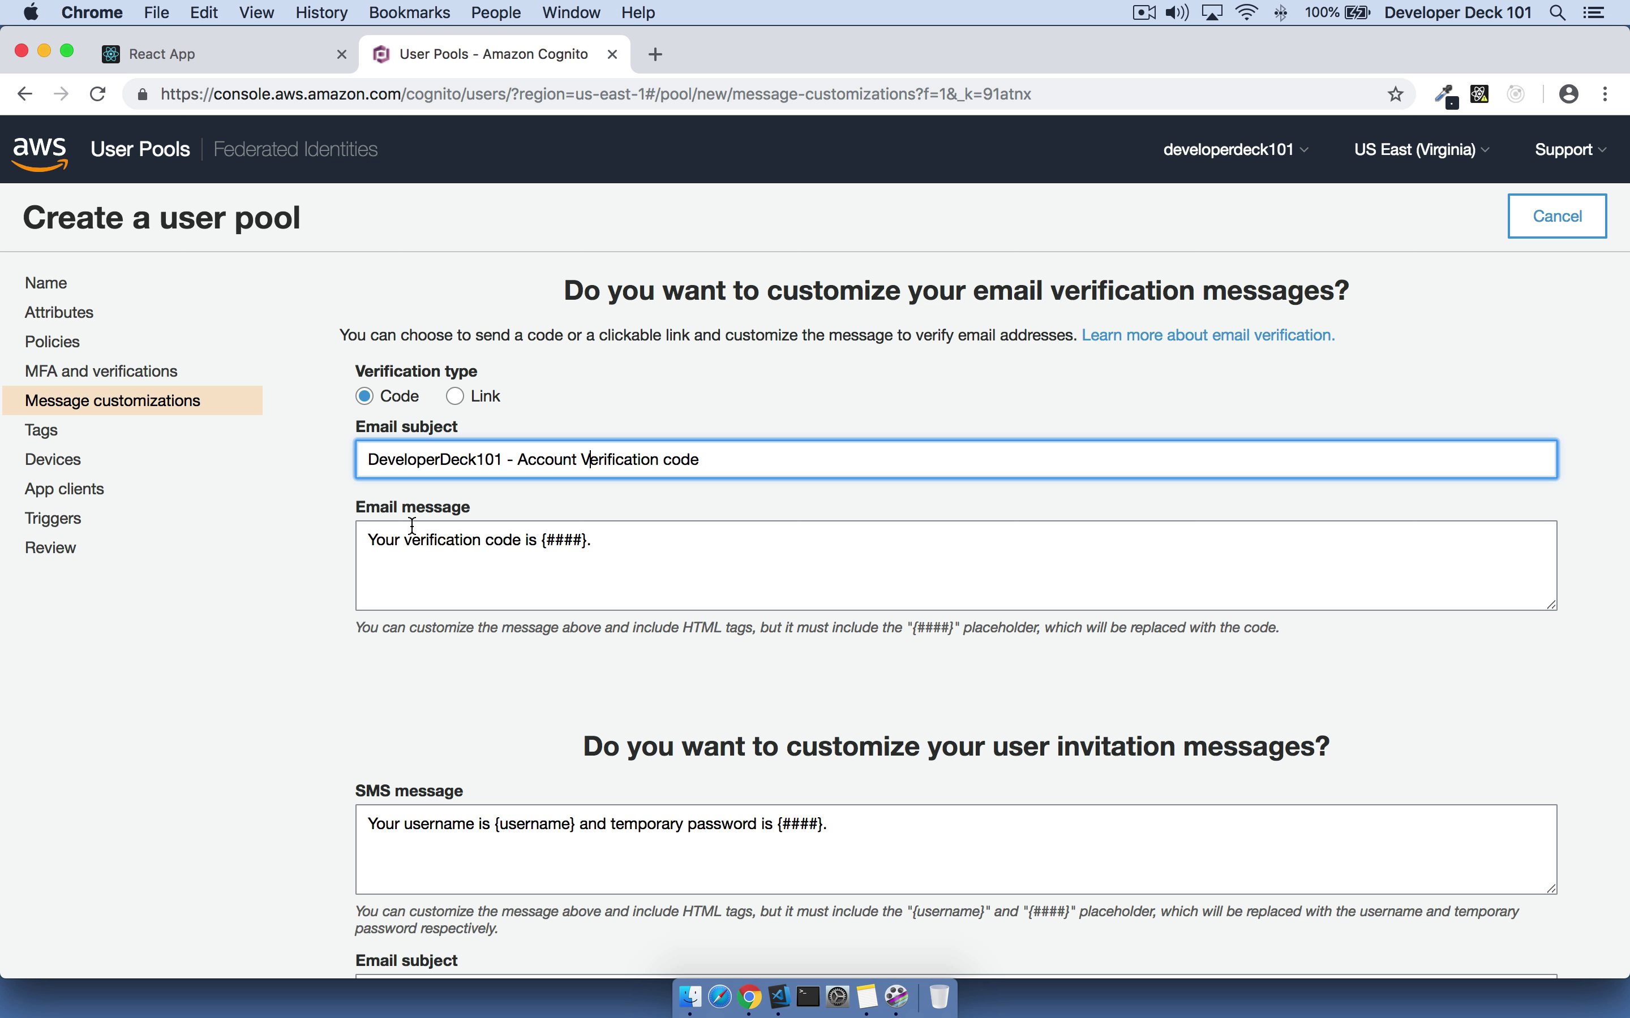
# Step: Add "Não se esqueça de deixar o seu like e compartilhar o vídeo nas suas redes sociais." as the first line of the verification email message
pyautogui.tripleClick(368, 549)
pyautogui.click(367, 542)
pyautogui.press('Return')
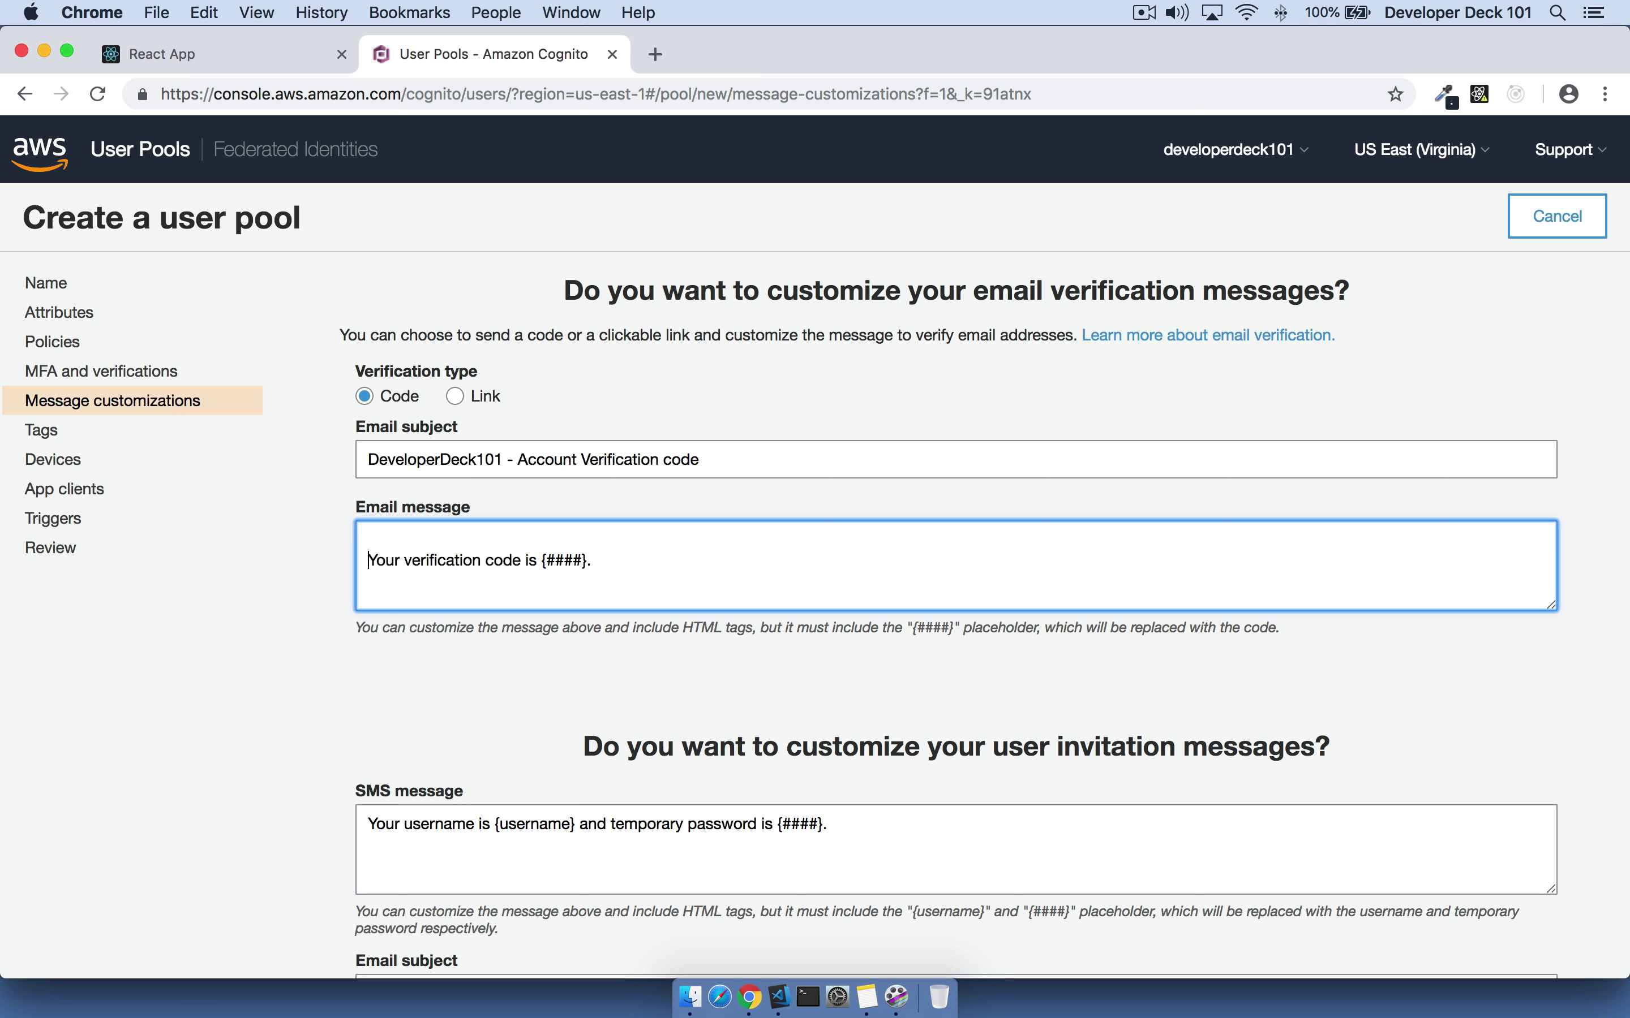
pyautogui.write("Não se esque'ça de deixar o seu li")
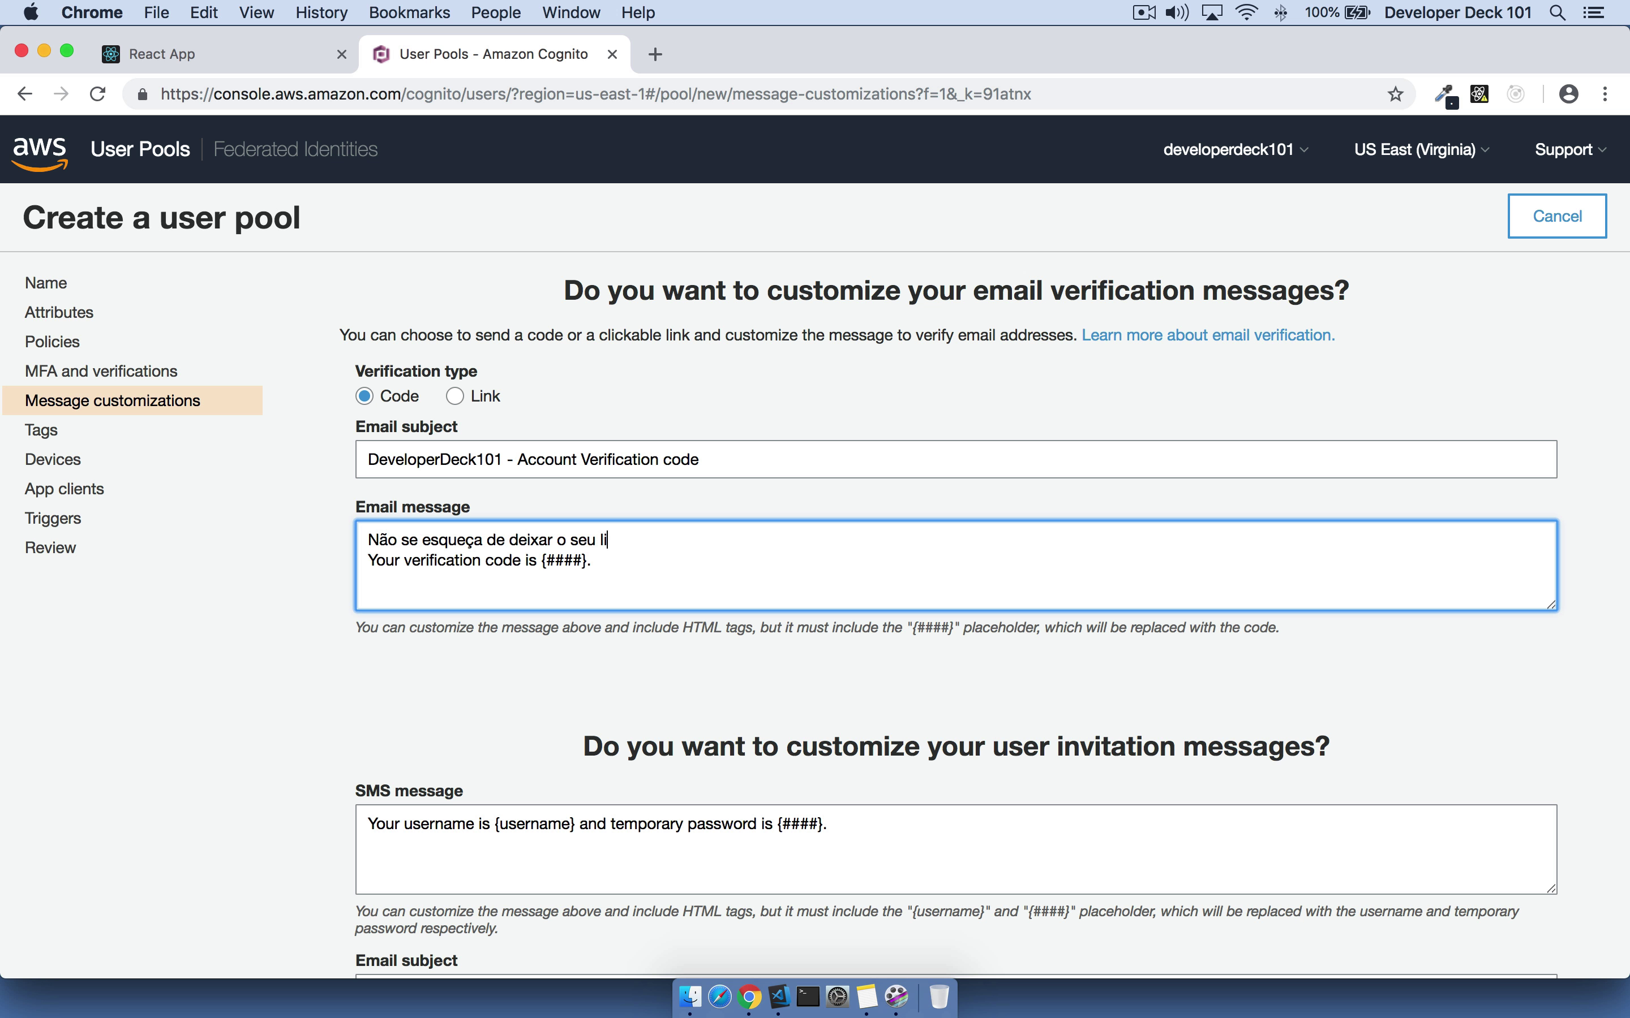
pyautogui.write("ke e compartilhar o v'")
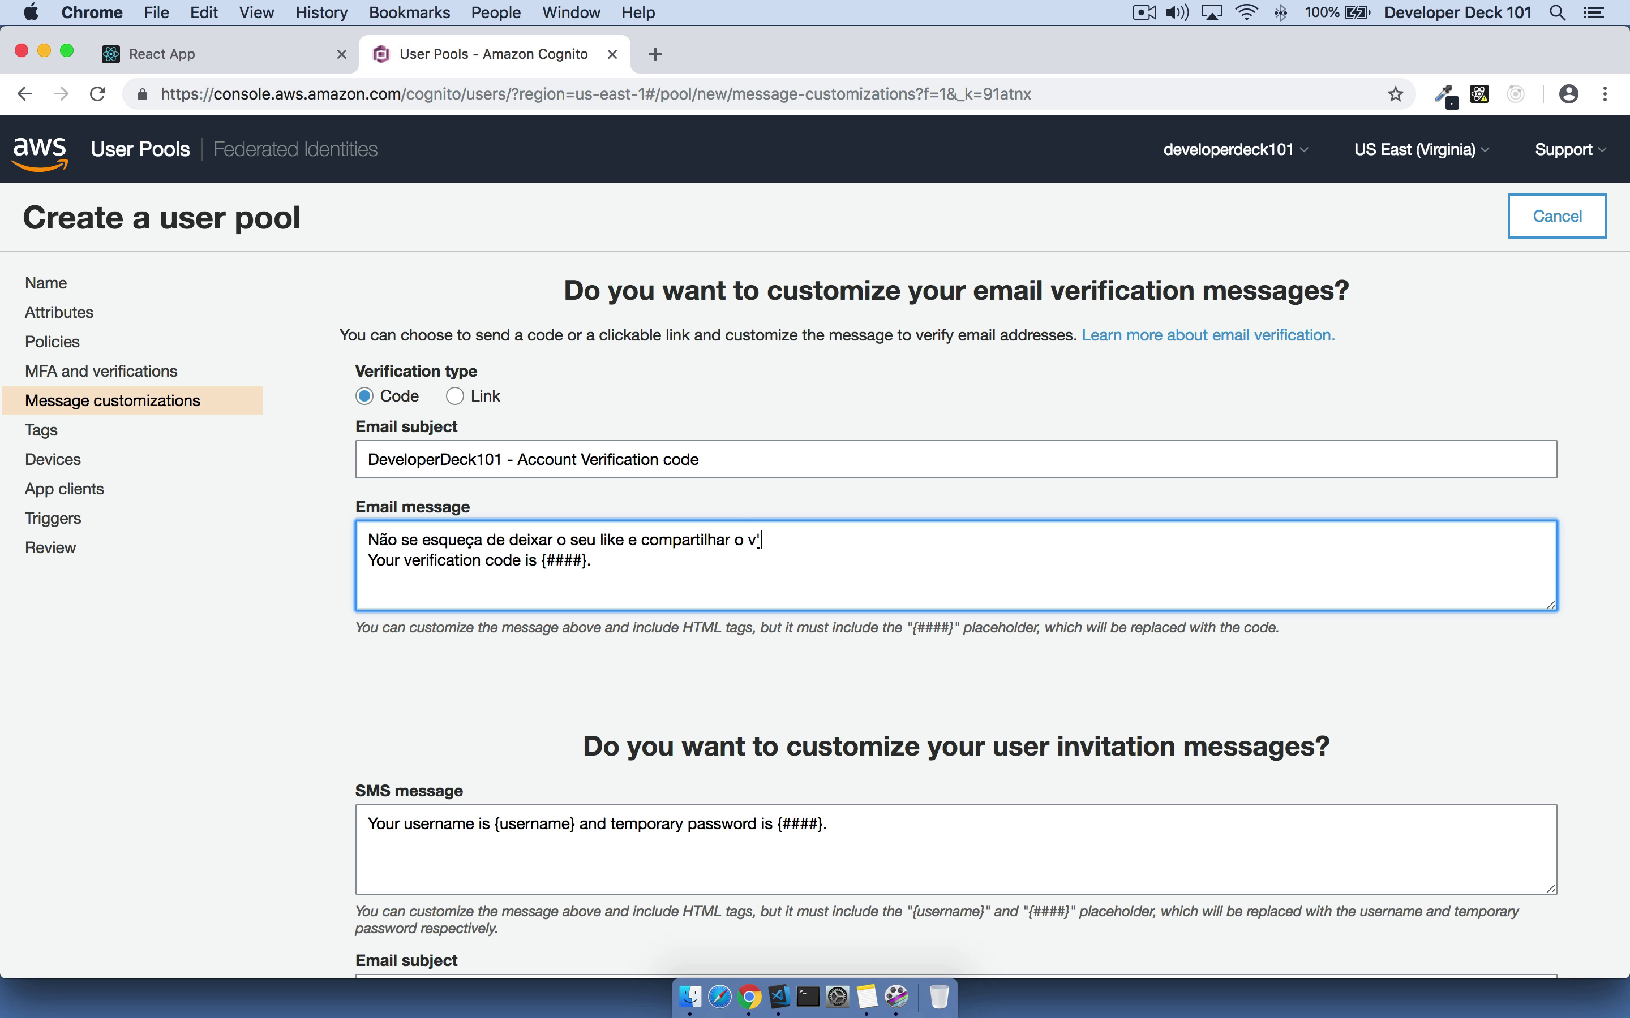
pyautogui.write('idei')
pyautogui.write('o')
pyautogui.write(' nas suas redes ')
pyautogui.write('sociais.')
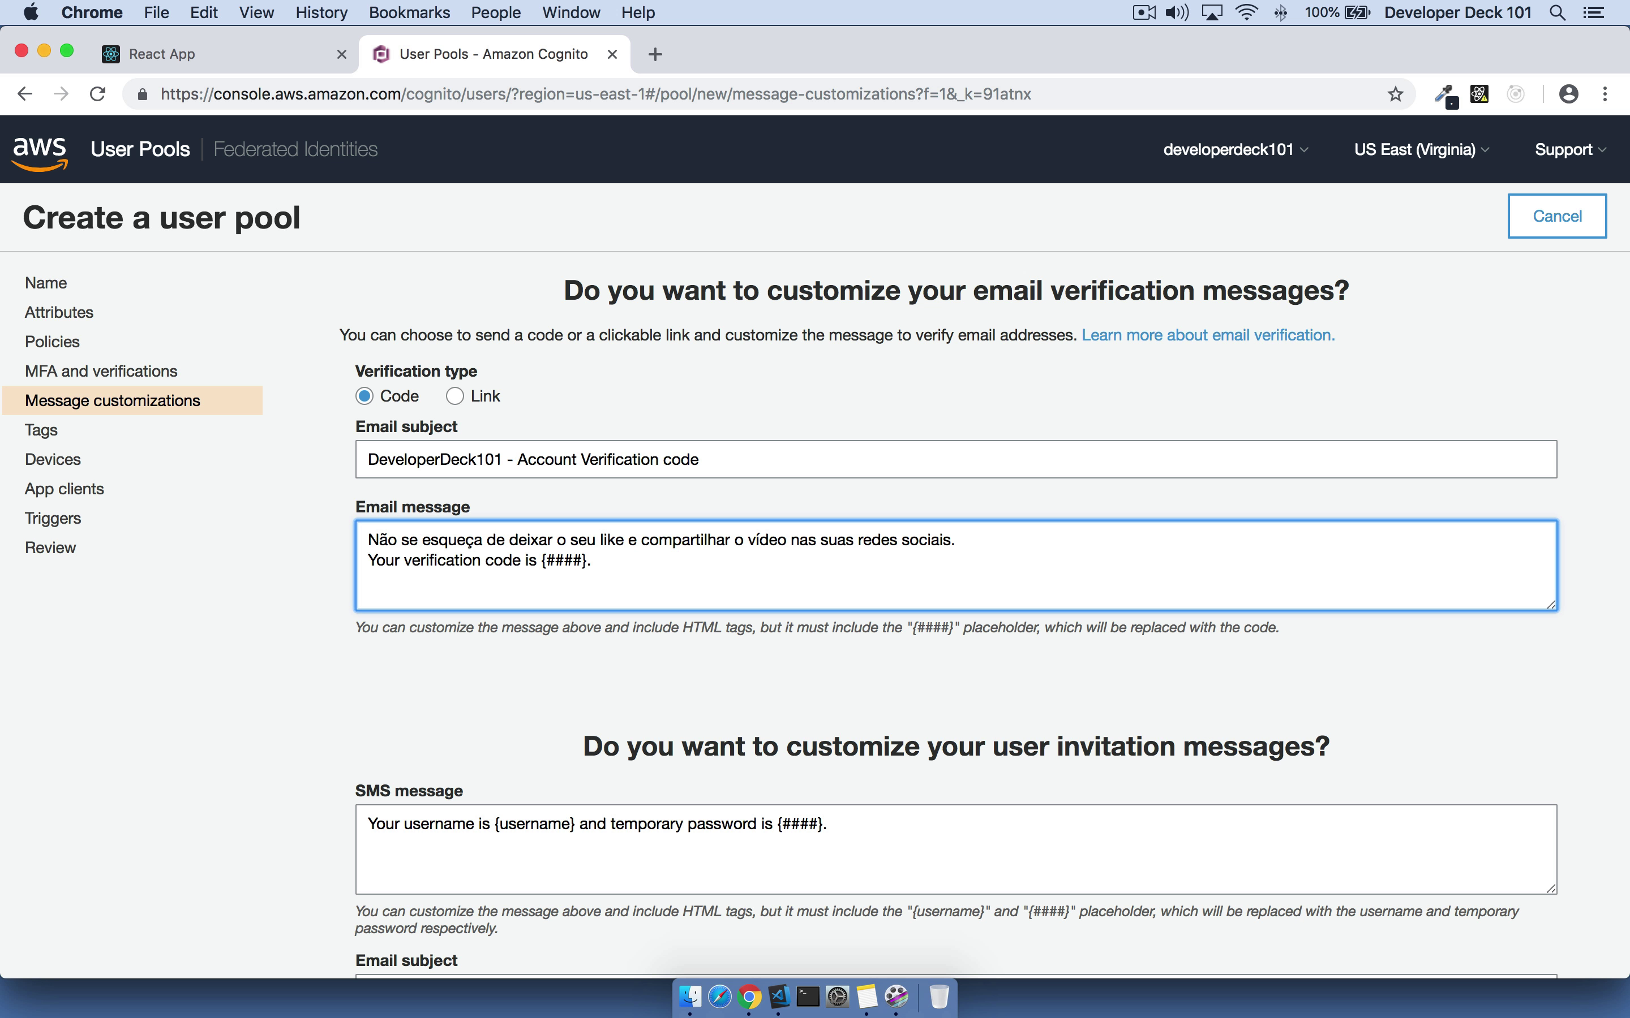
# Step: Keep the default invitation messages, add no tags, leave device remembering at No, and continue to app clients
pyautogui.scroll(-10, 974, 558)
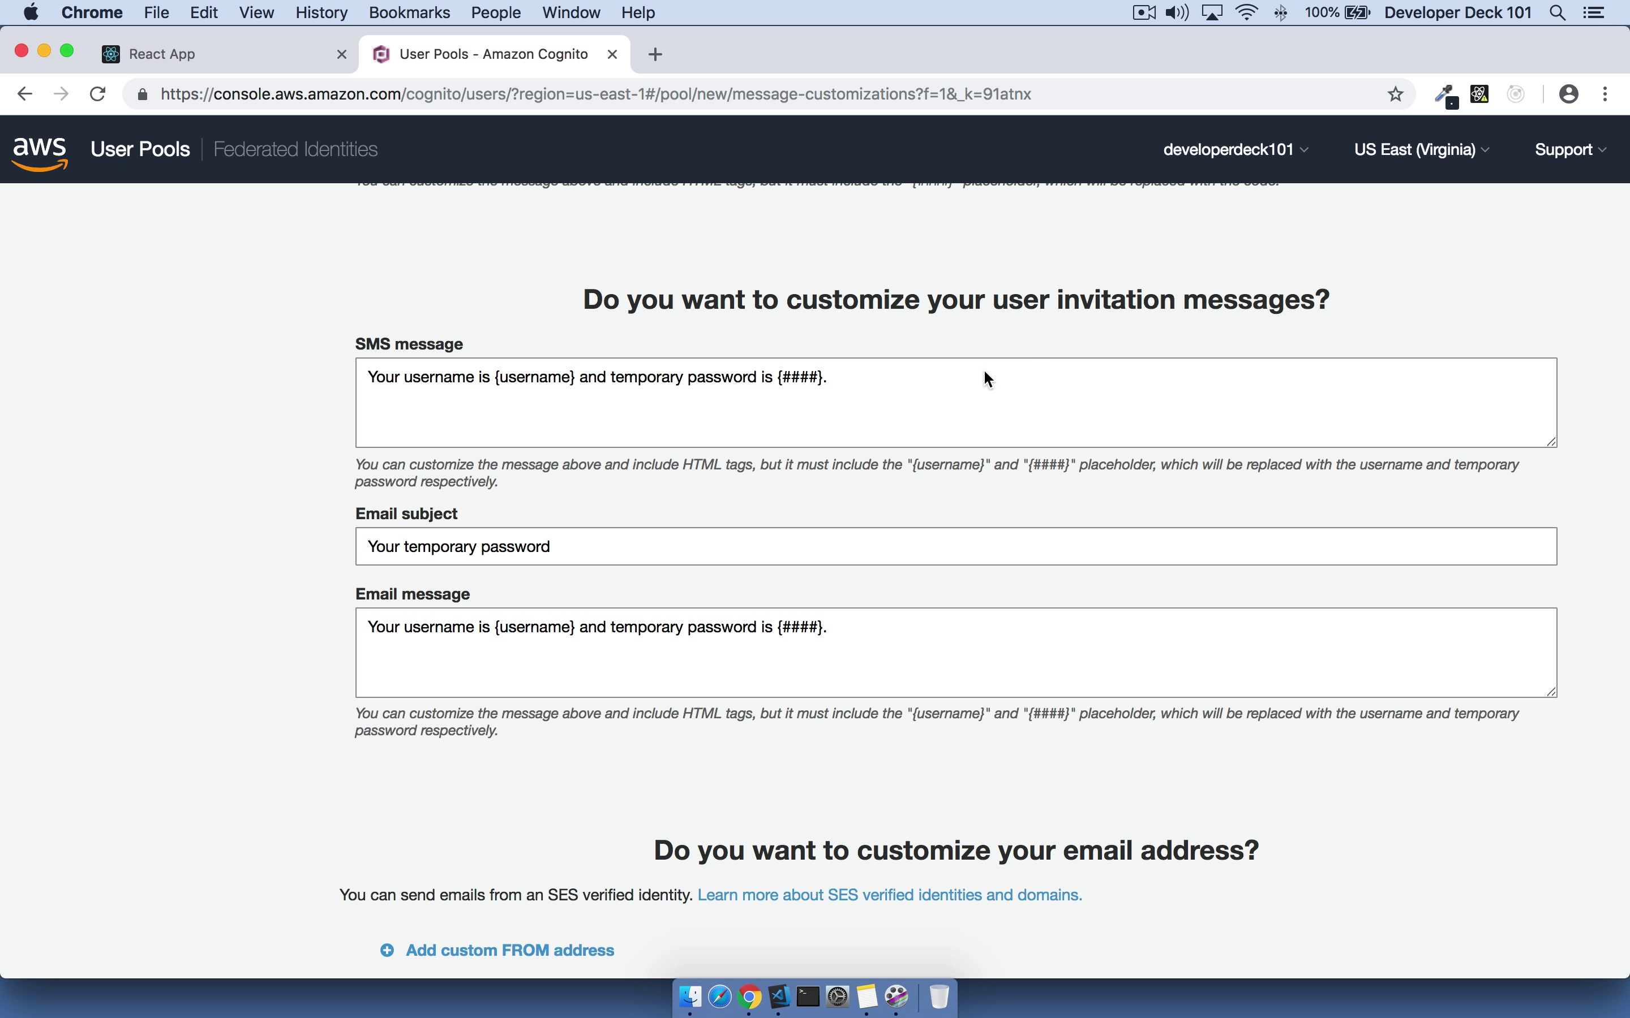
pyautogui.scroll(-6, 1057, 586)
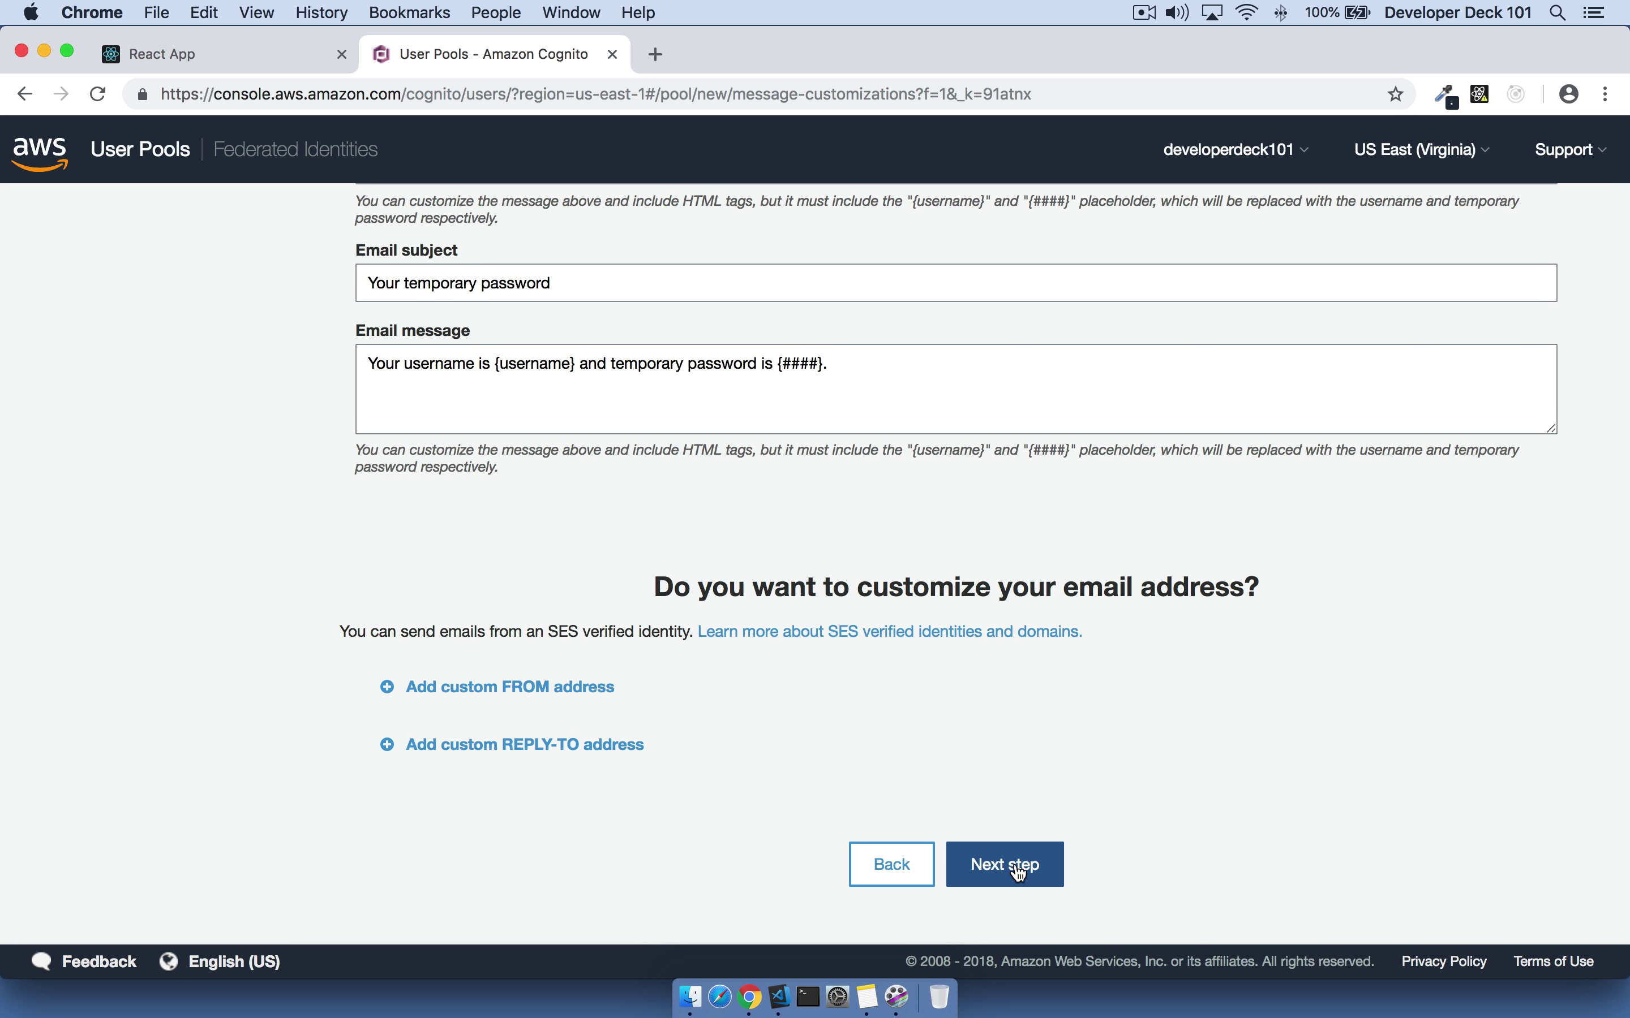
pyautogui.click(1018, 867)
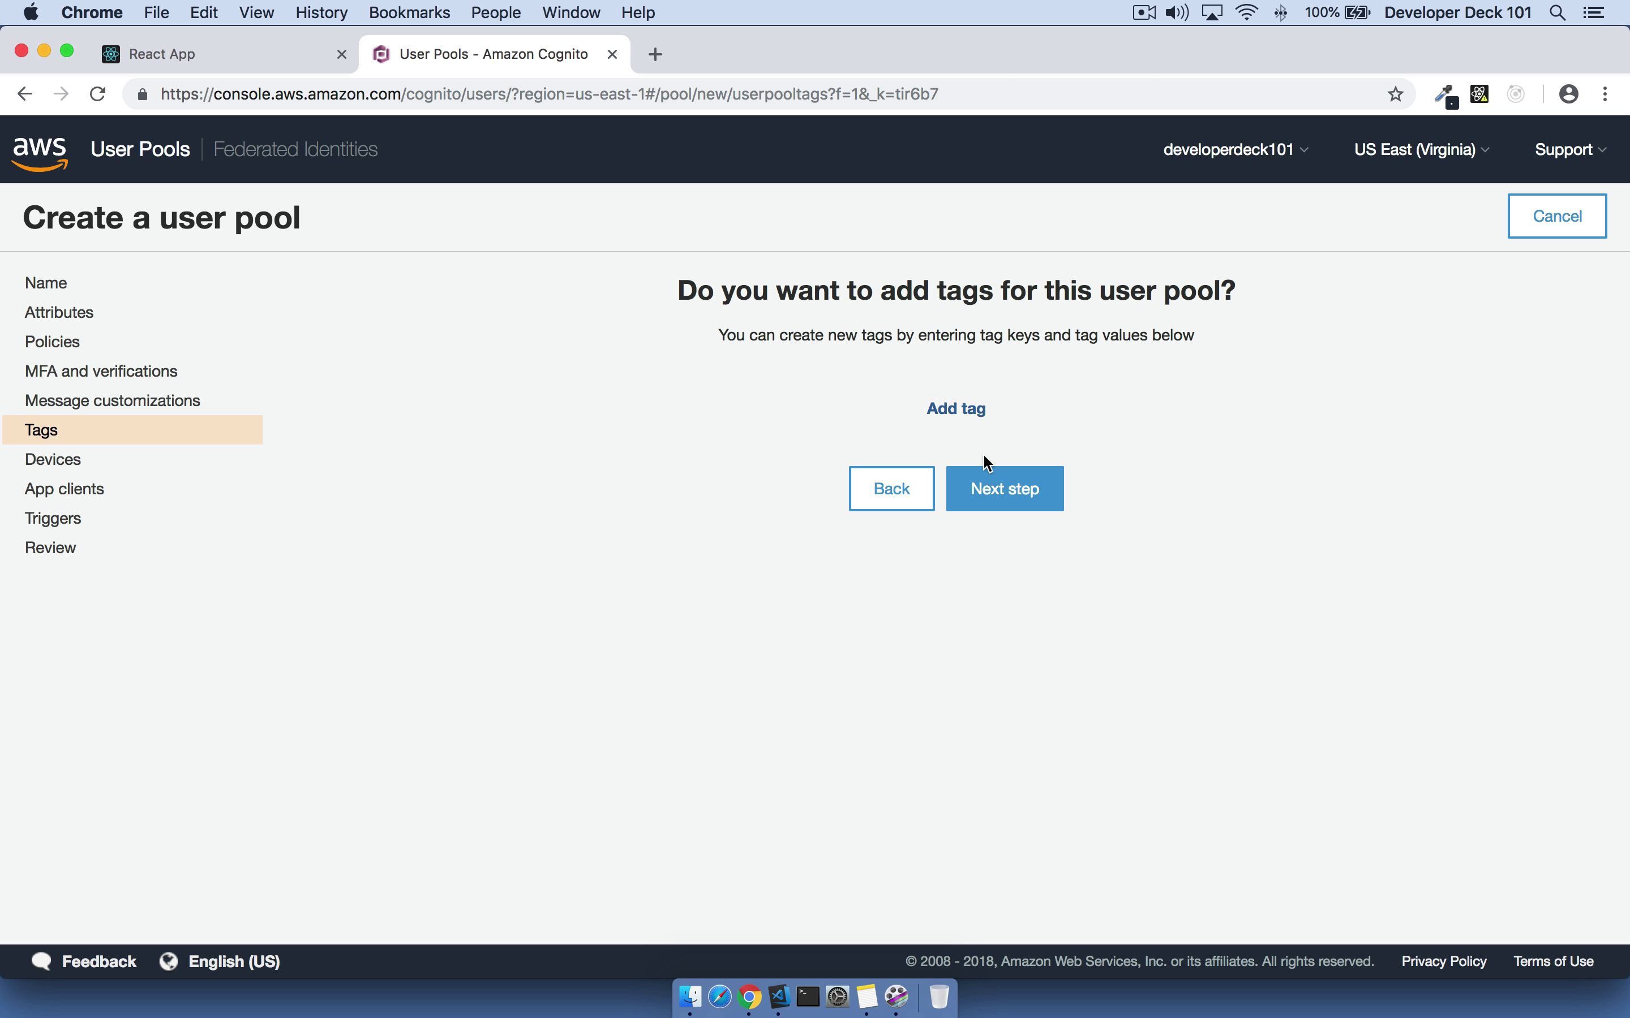
pyautogui.click(1000, 488)
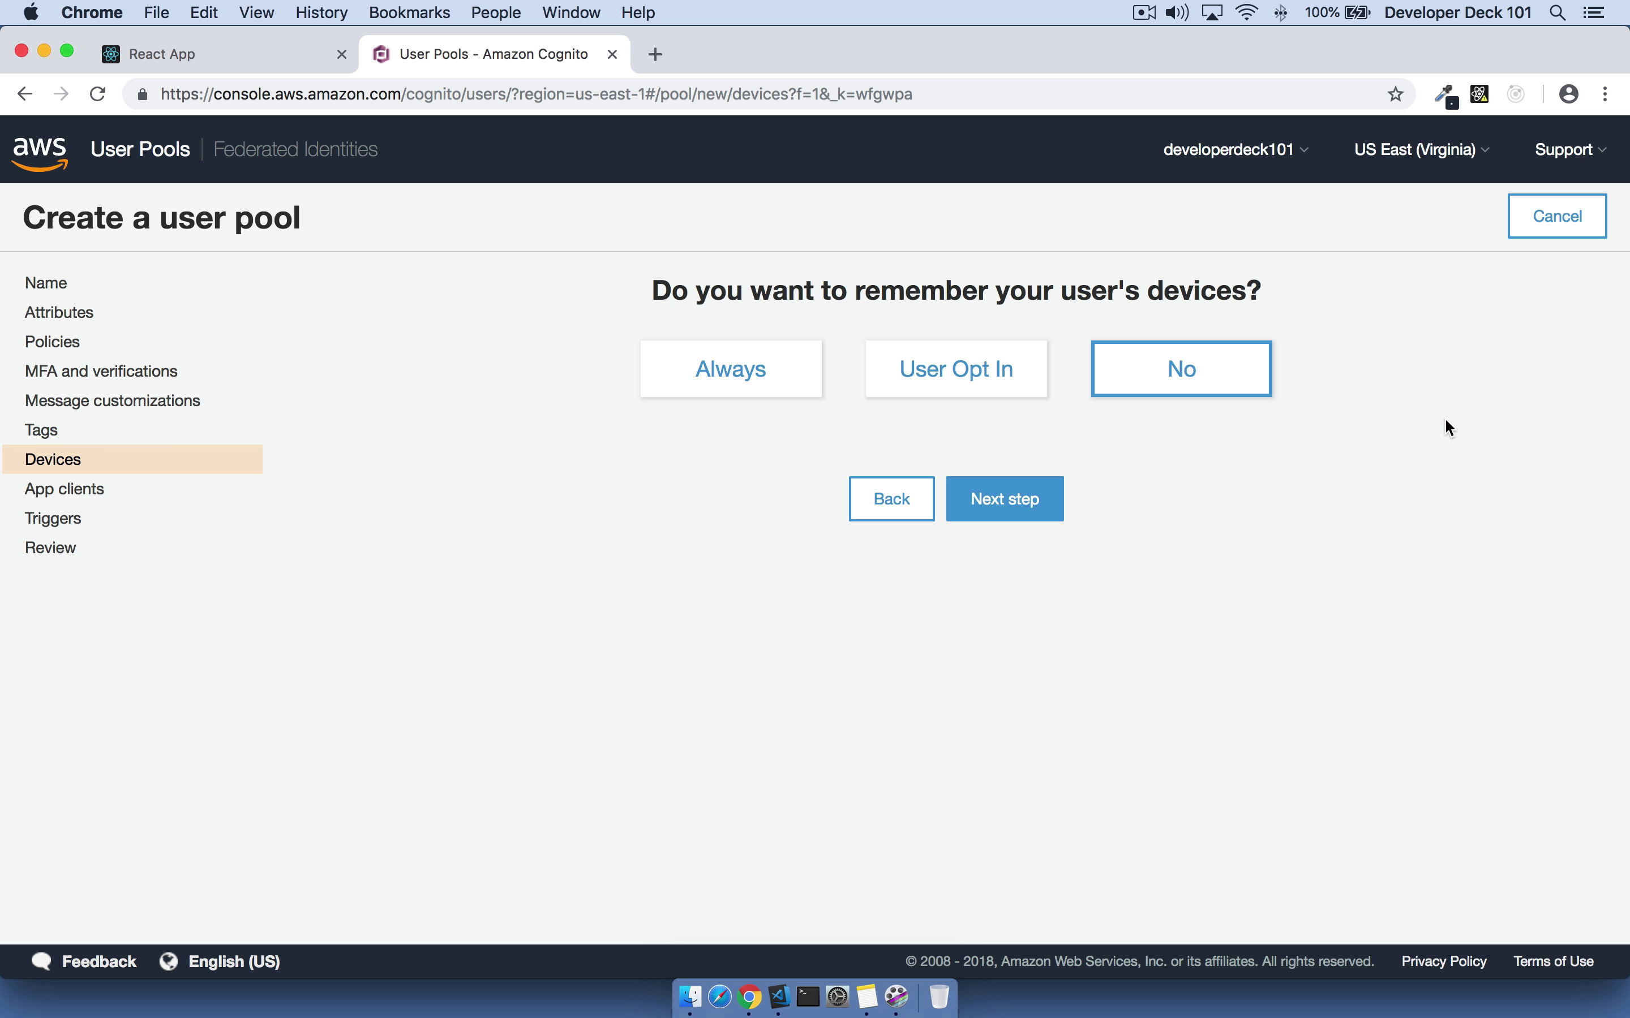
pyautogui.click(1010, 503)
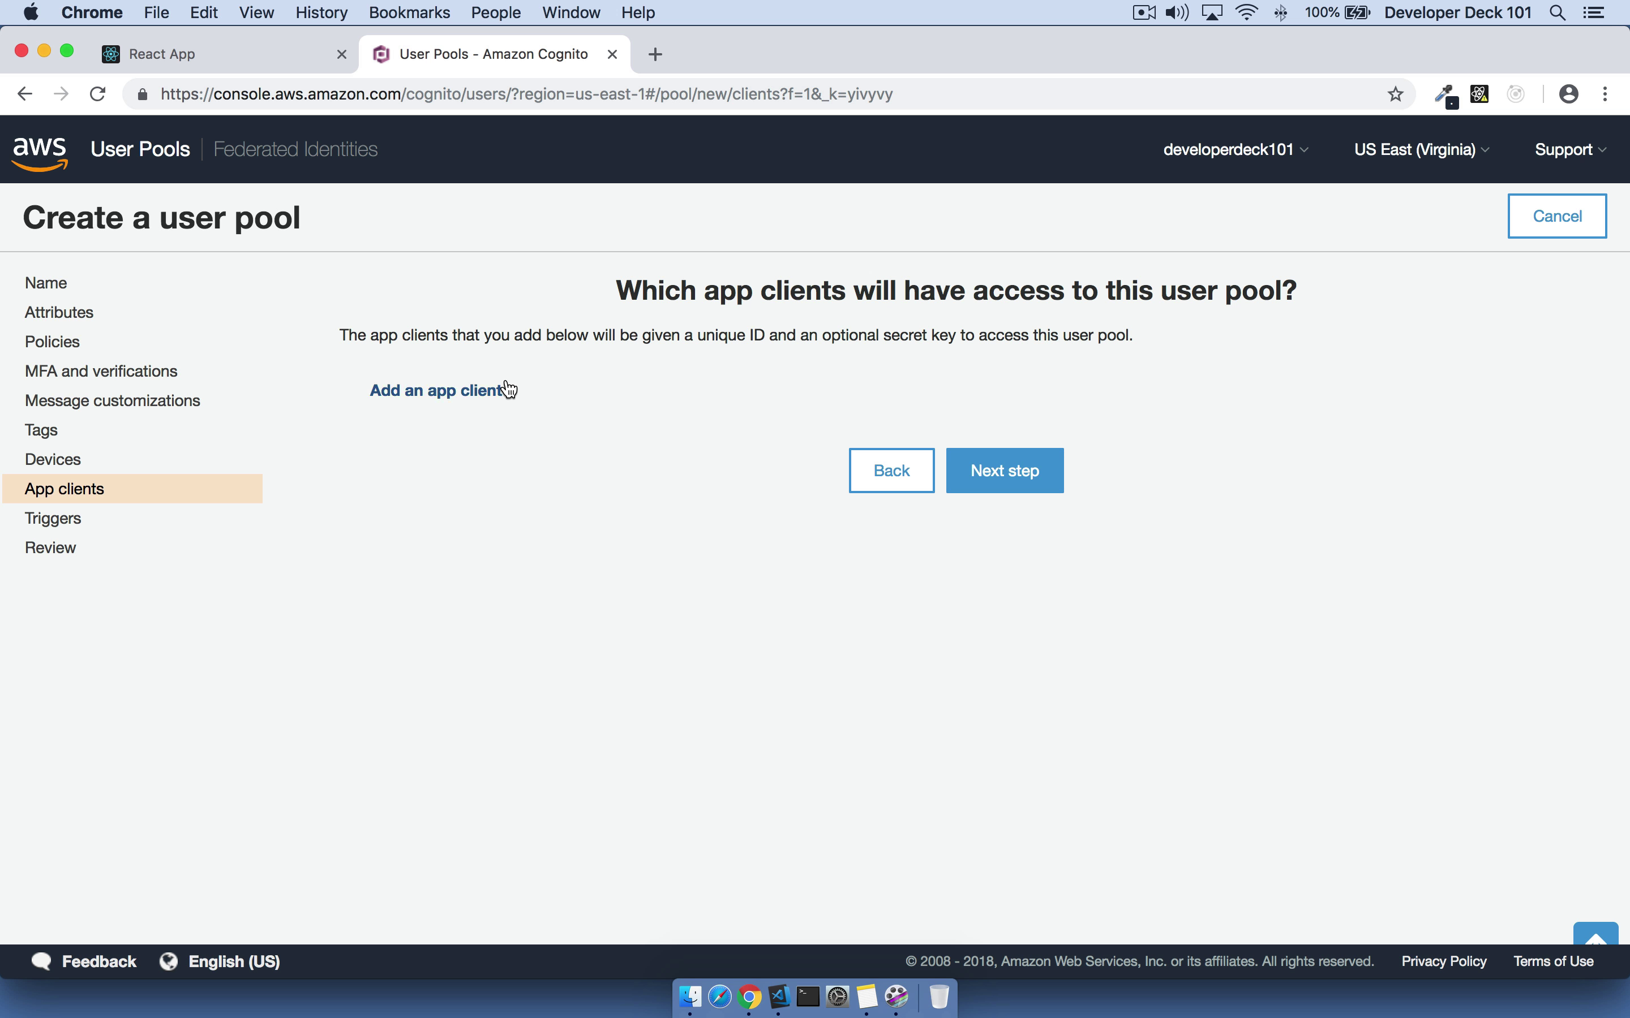
# Step: Check the React App's sign-in page, and continue the user pool setup without adding an app client
pyautogui.click(219, 59)
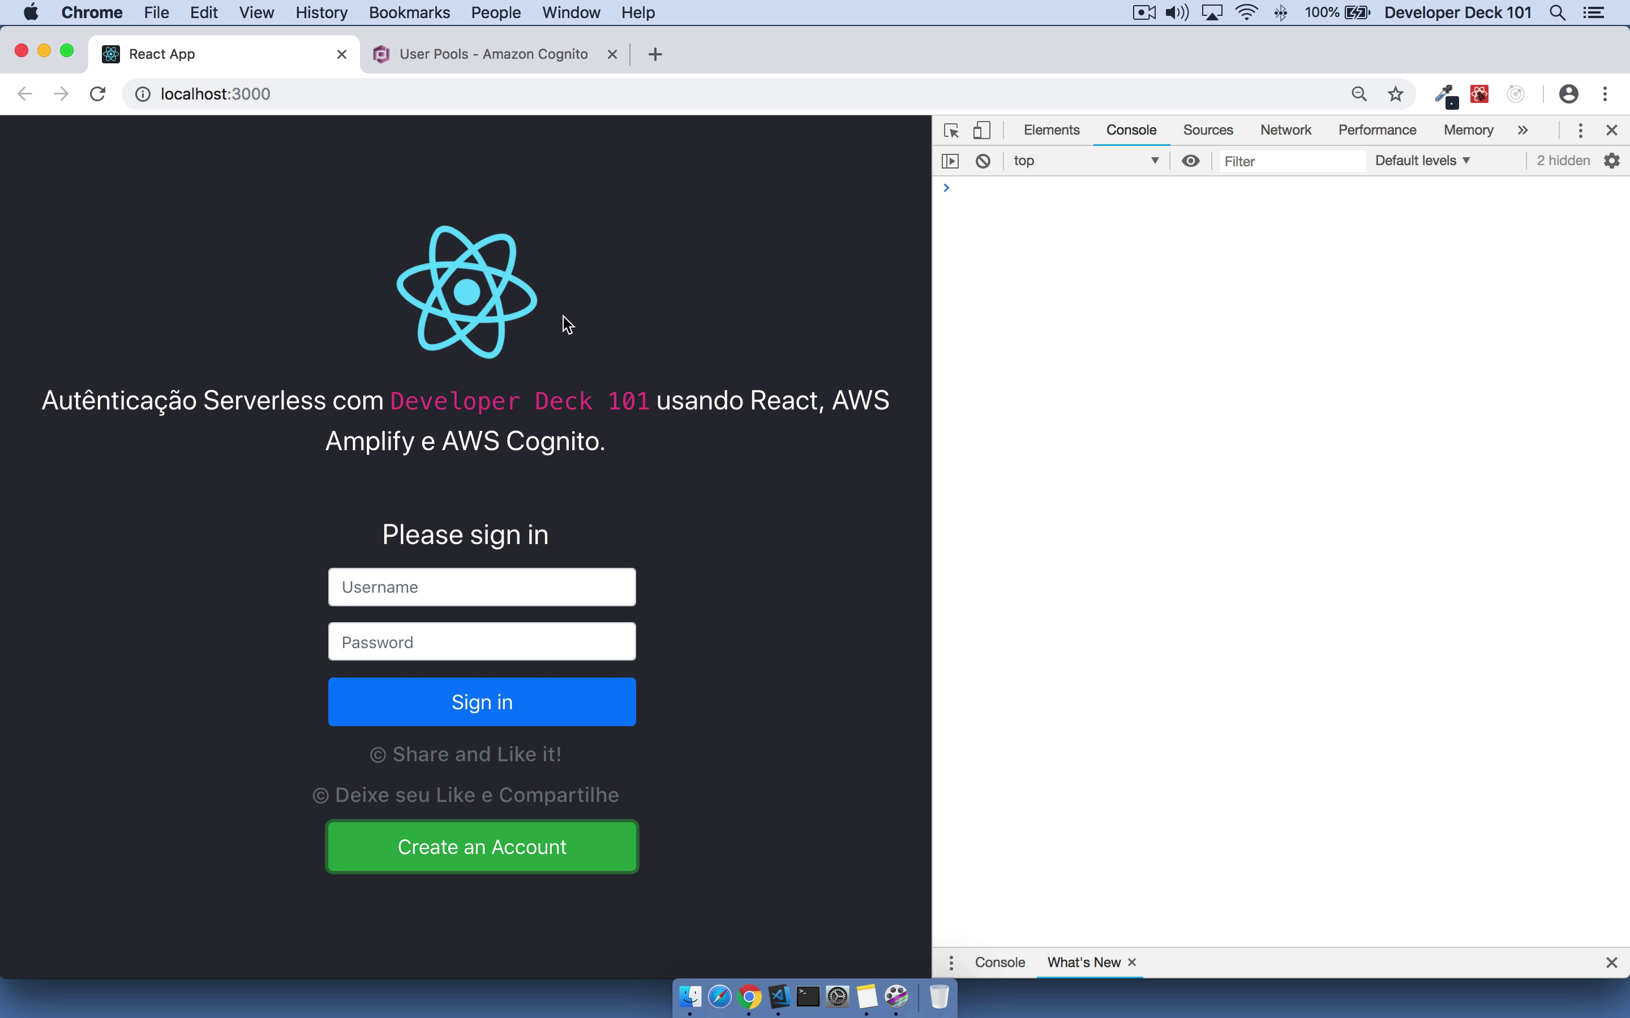
pyautogui.click(489, 68)
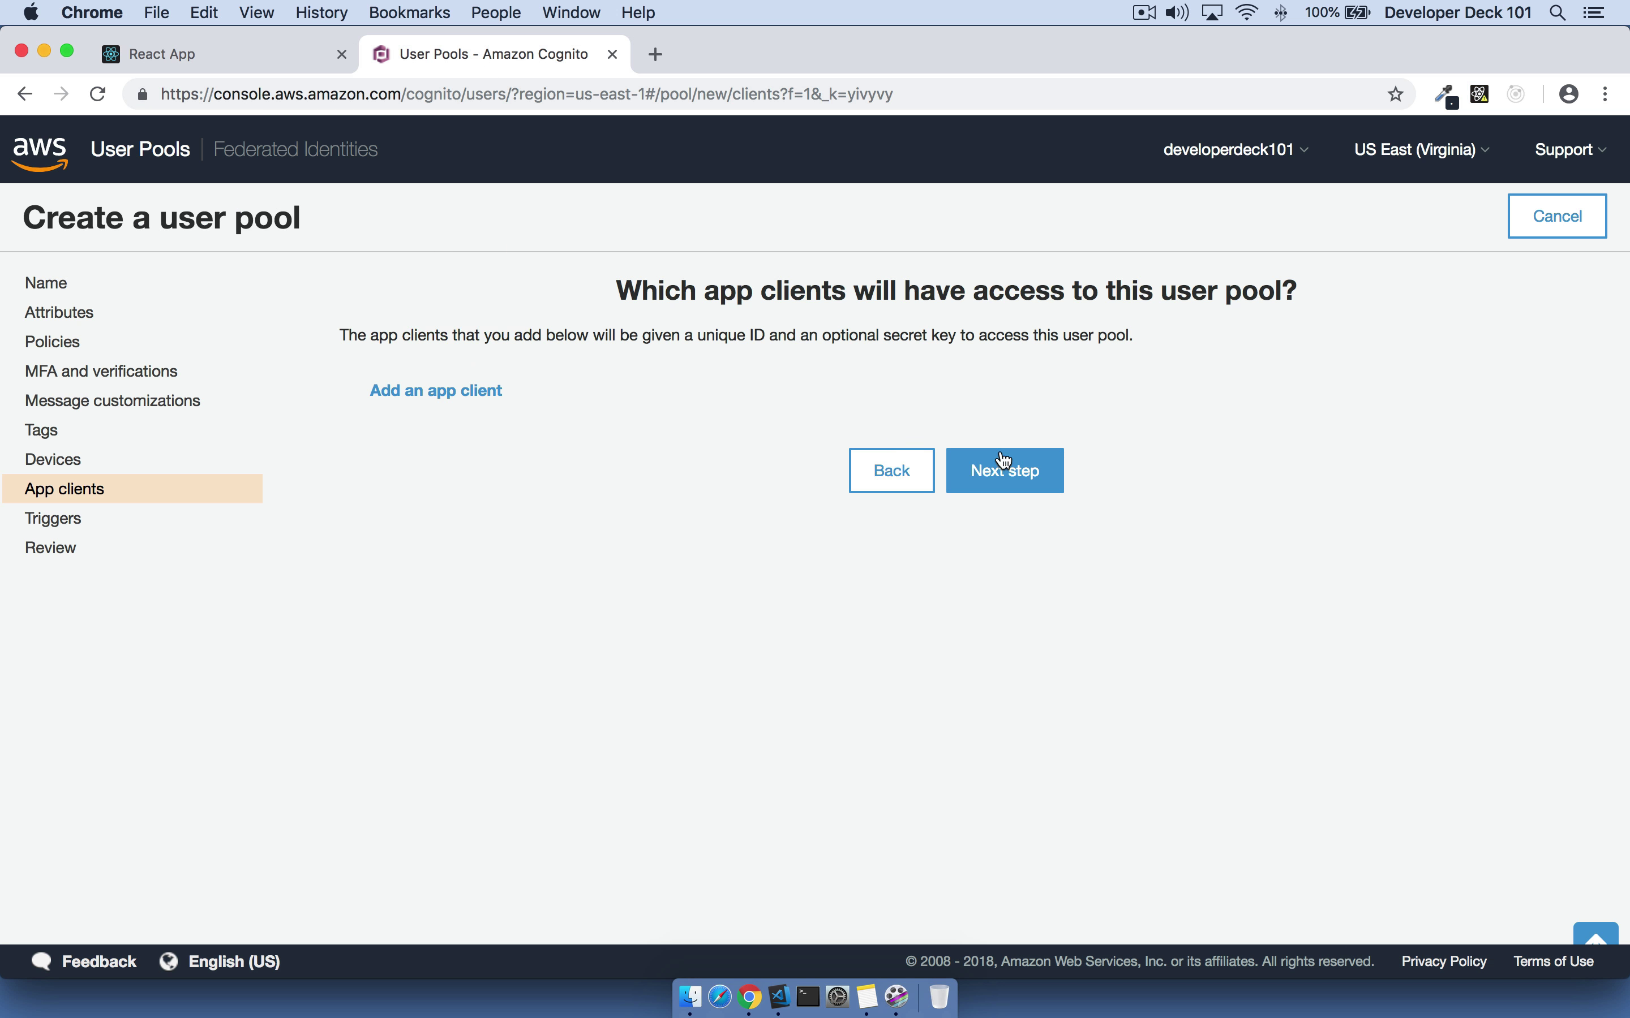
pyautogui.click(1016, 464)
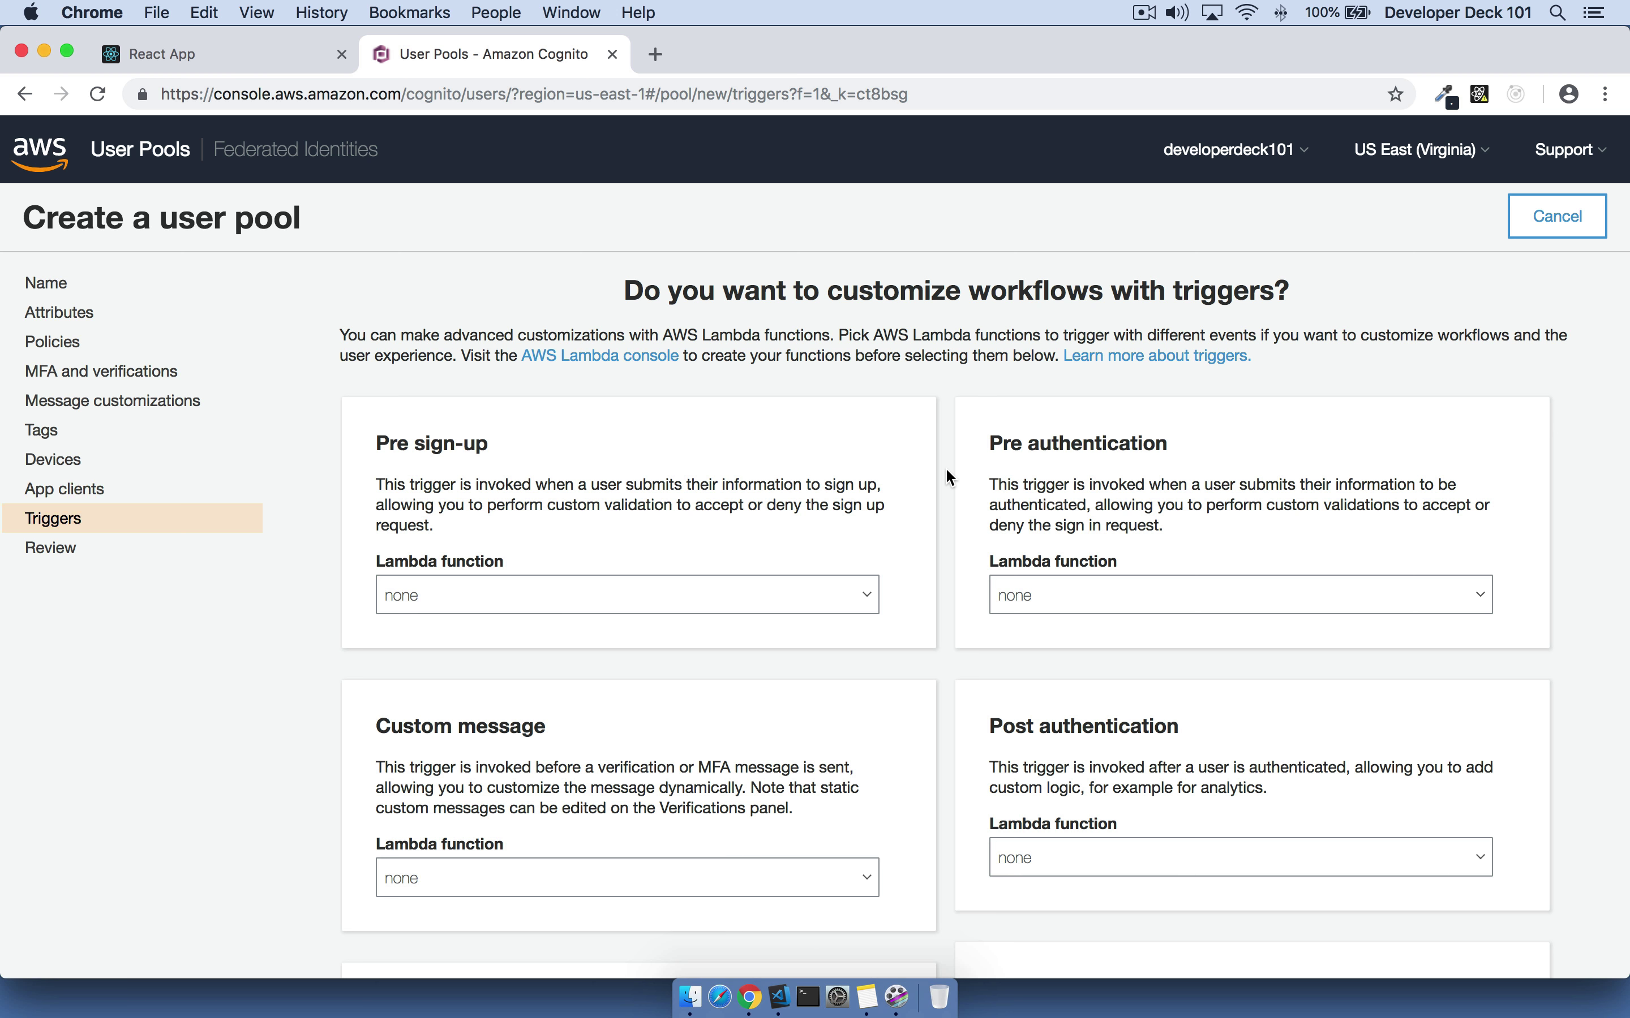
# Step: Leave every Lambda trigger set to none and create the DeveloperDeck101-FullStackCloudDeveloper user pool from the review page
pyautogui.scroll(-3, 950, 477)
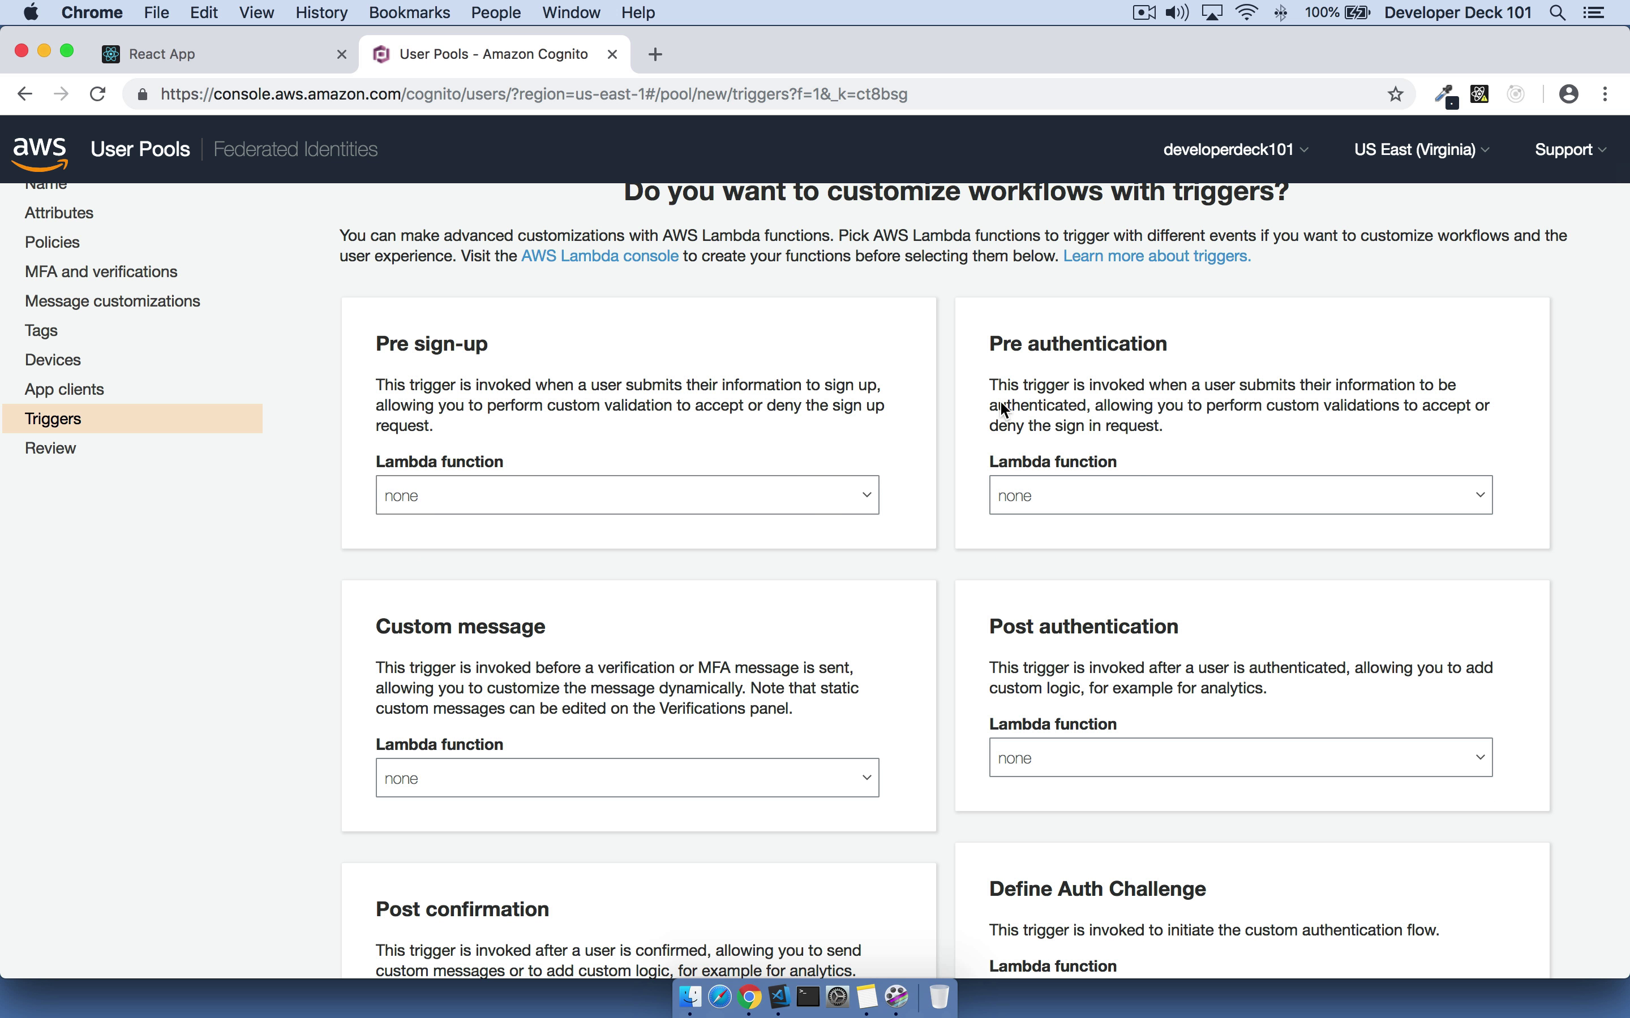
pyautogui.scroll(-8, 638, 429)
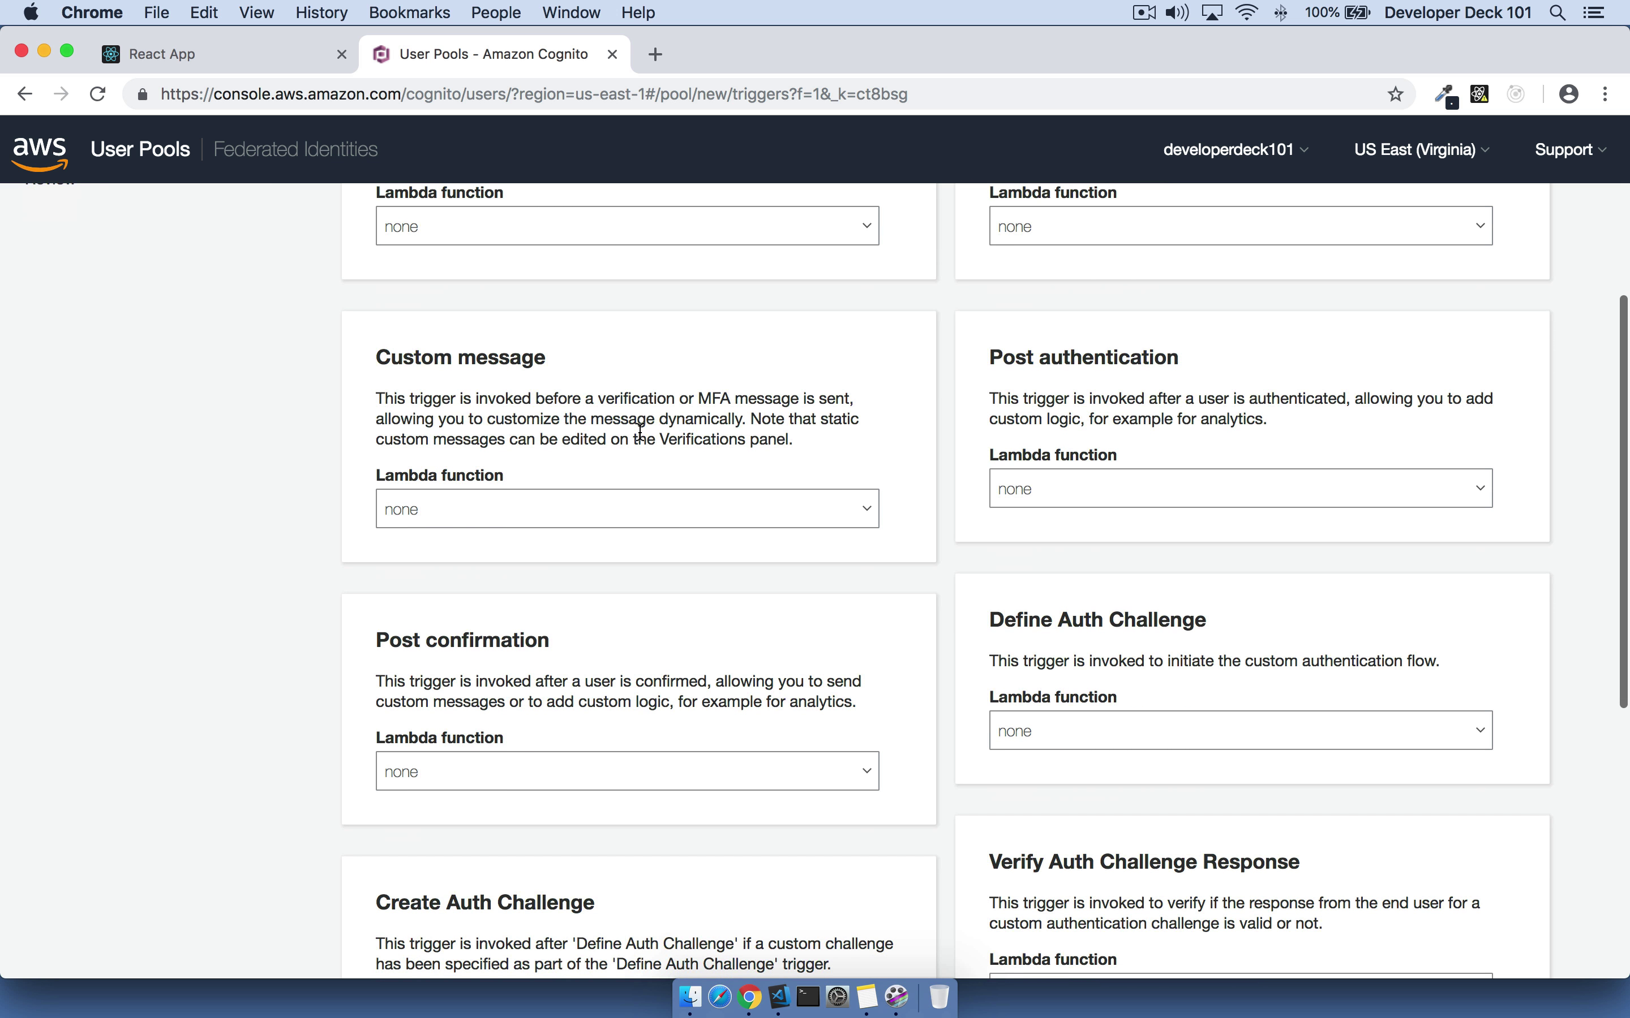
pyautogui.scroll(9, 709, 481)
pyautogui.scroll(-12, 713, 484)
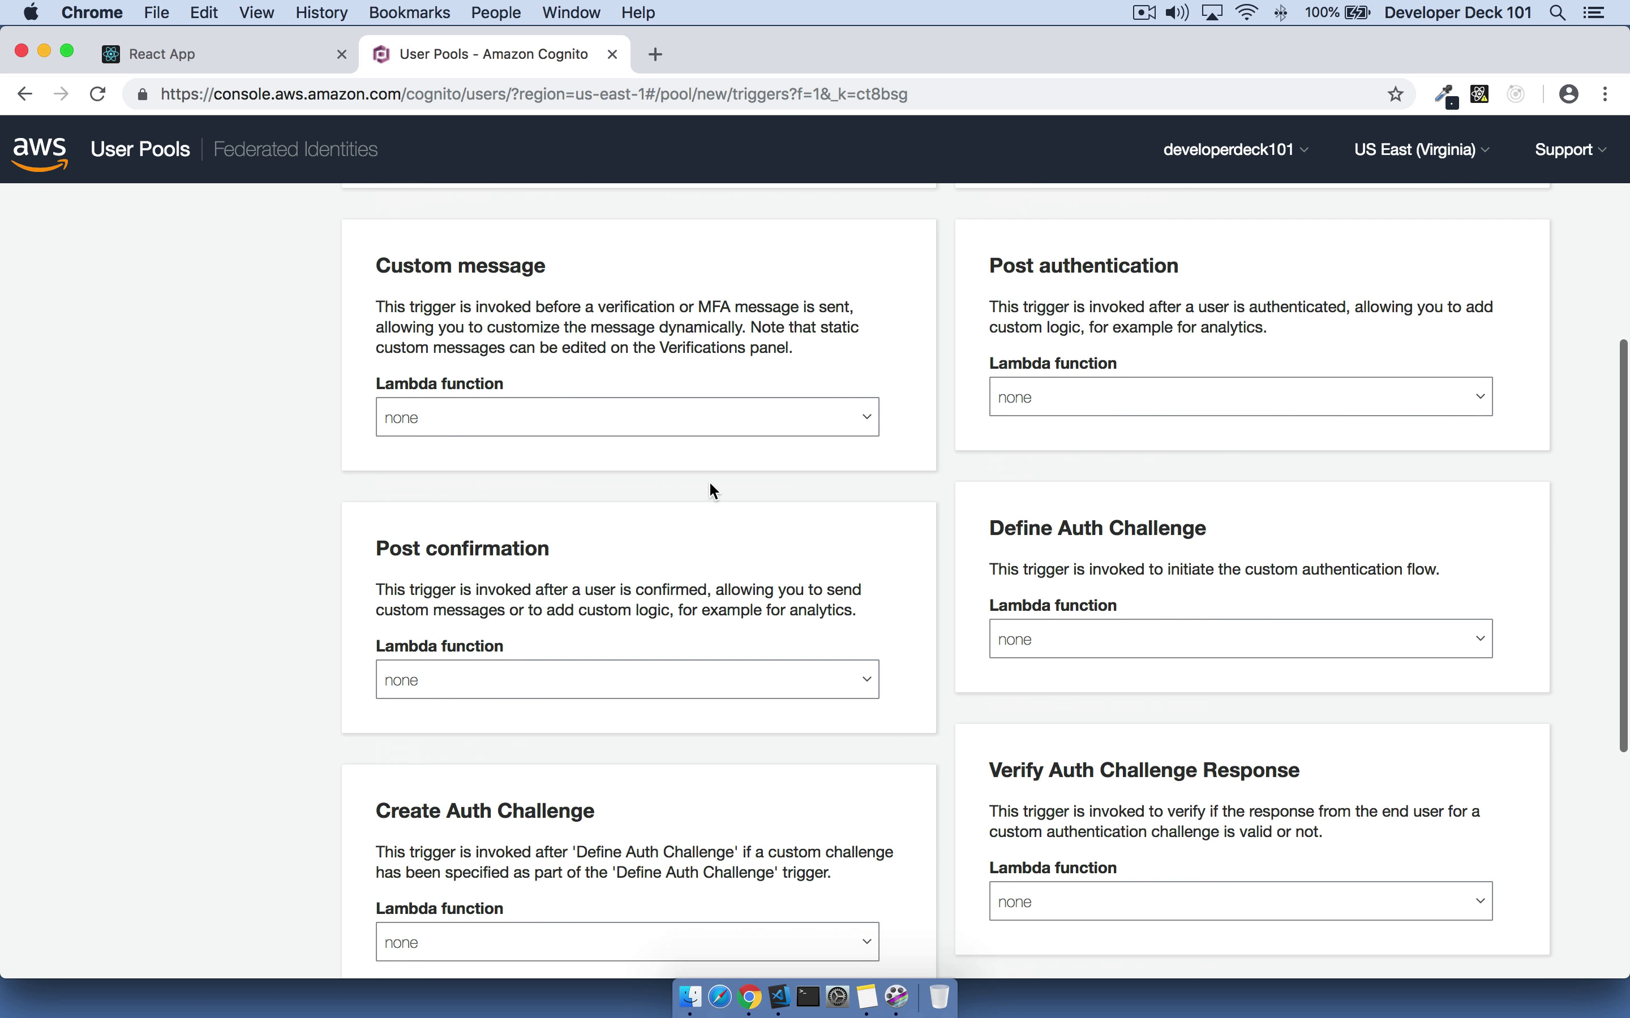
pyautogui.scroll(-10, 714, 490)
pyautogui.scroll(-4, 714, 491)
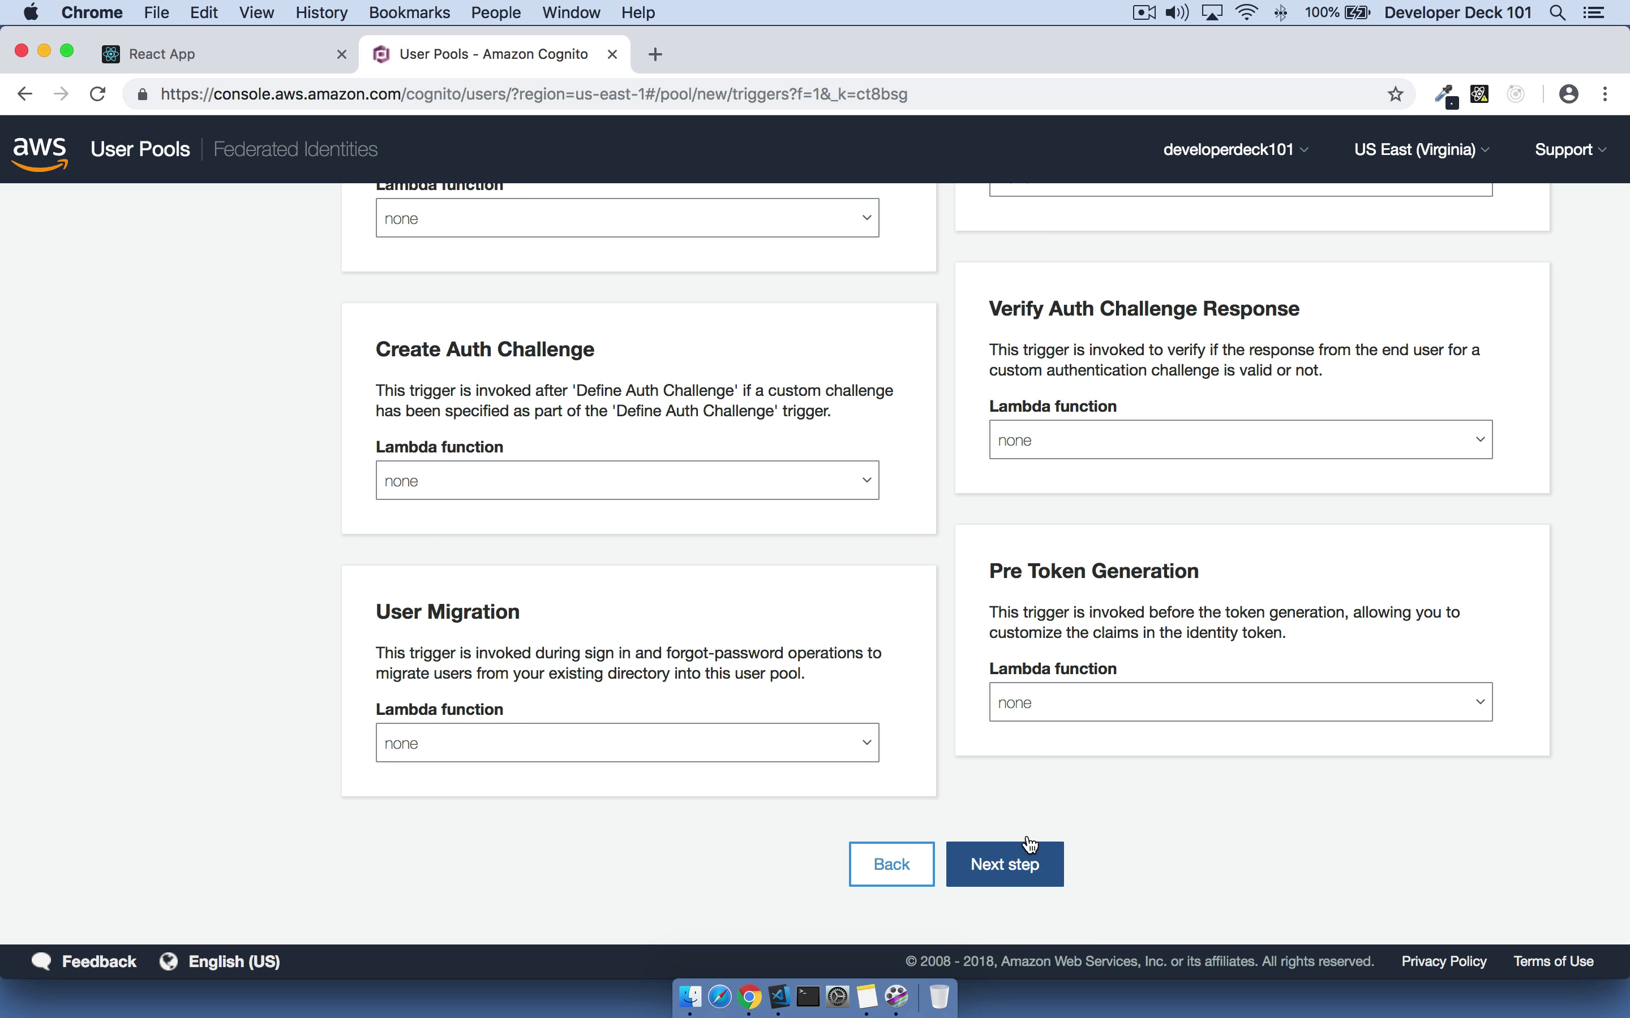
pyautogui.click(1005, 867)
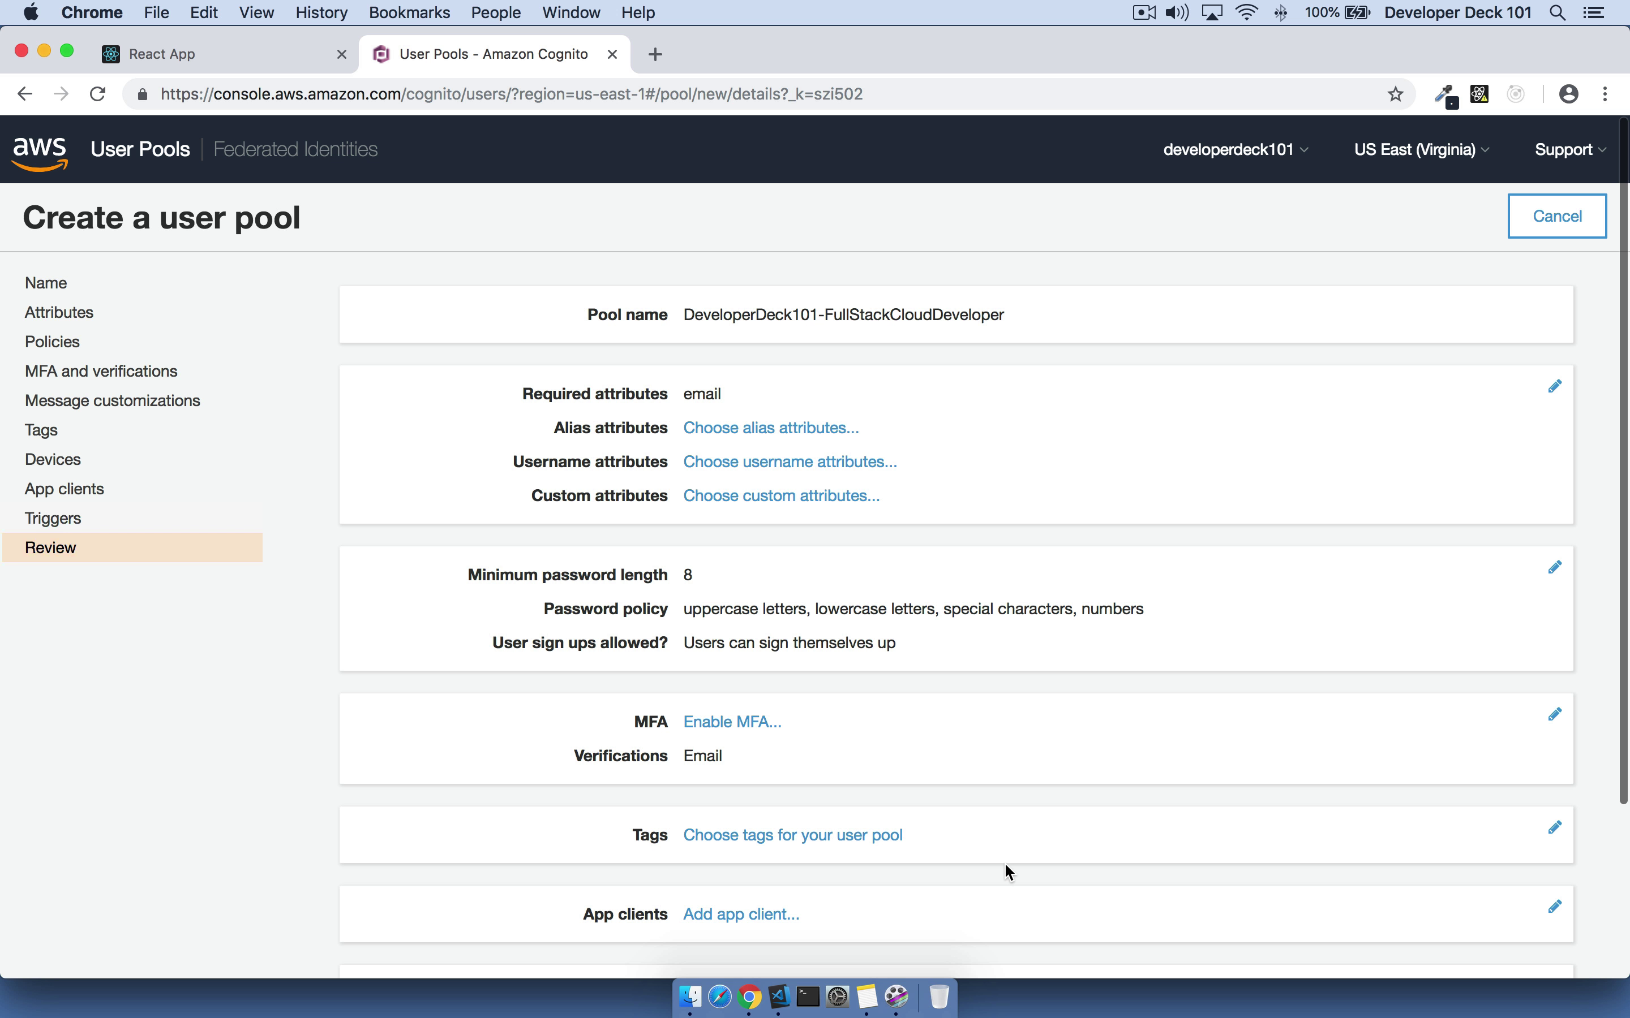
pyautogui.scroll(-6, 986, 667)
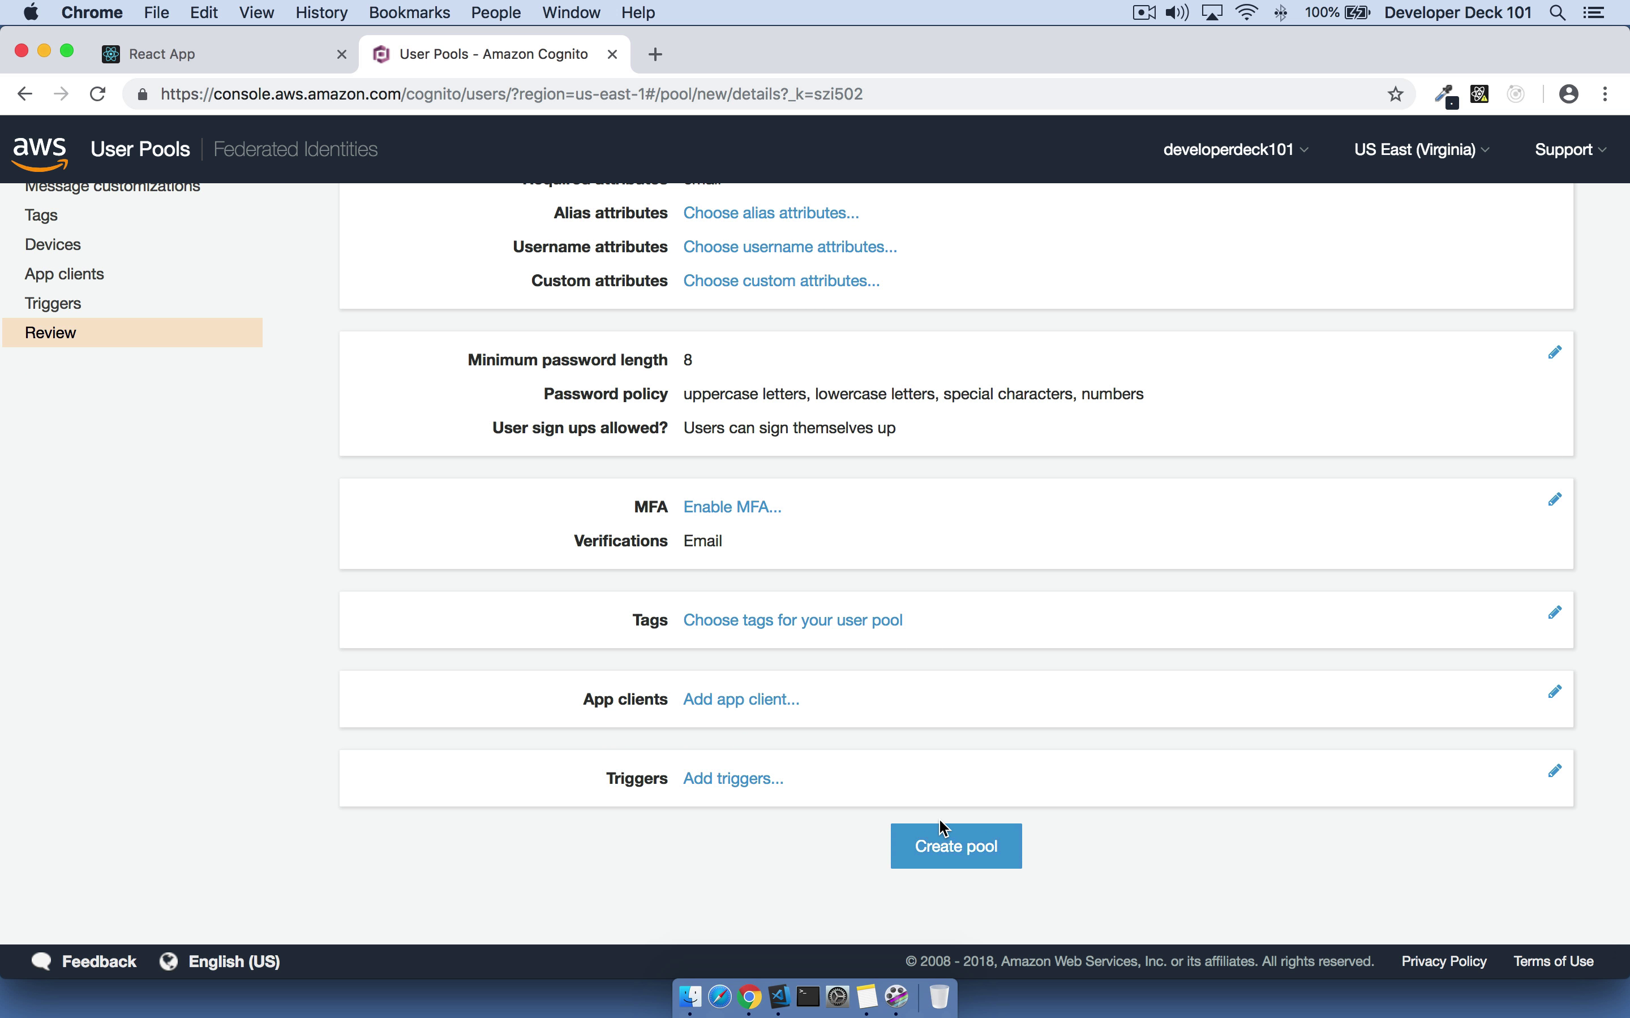
pyautogui.click(941, 832)
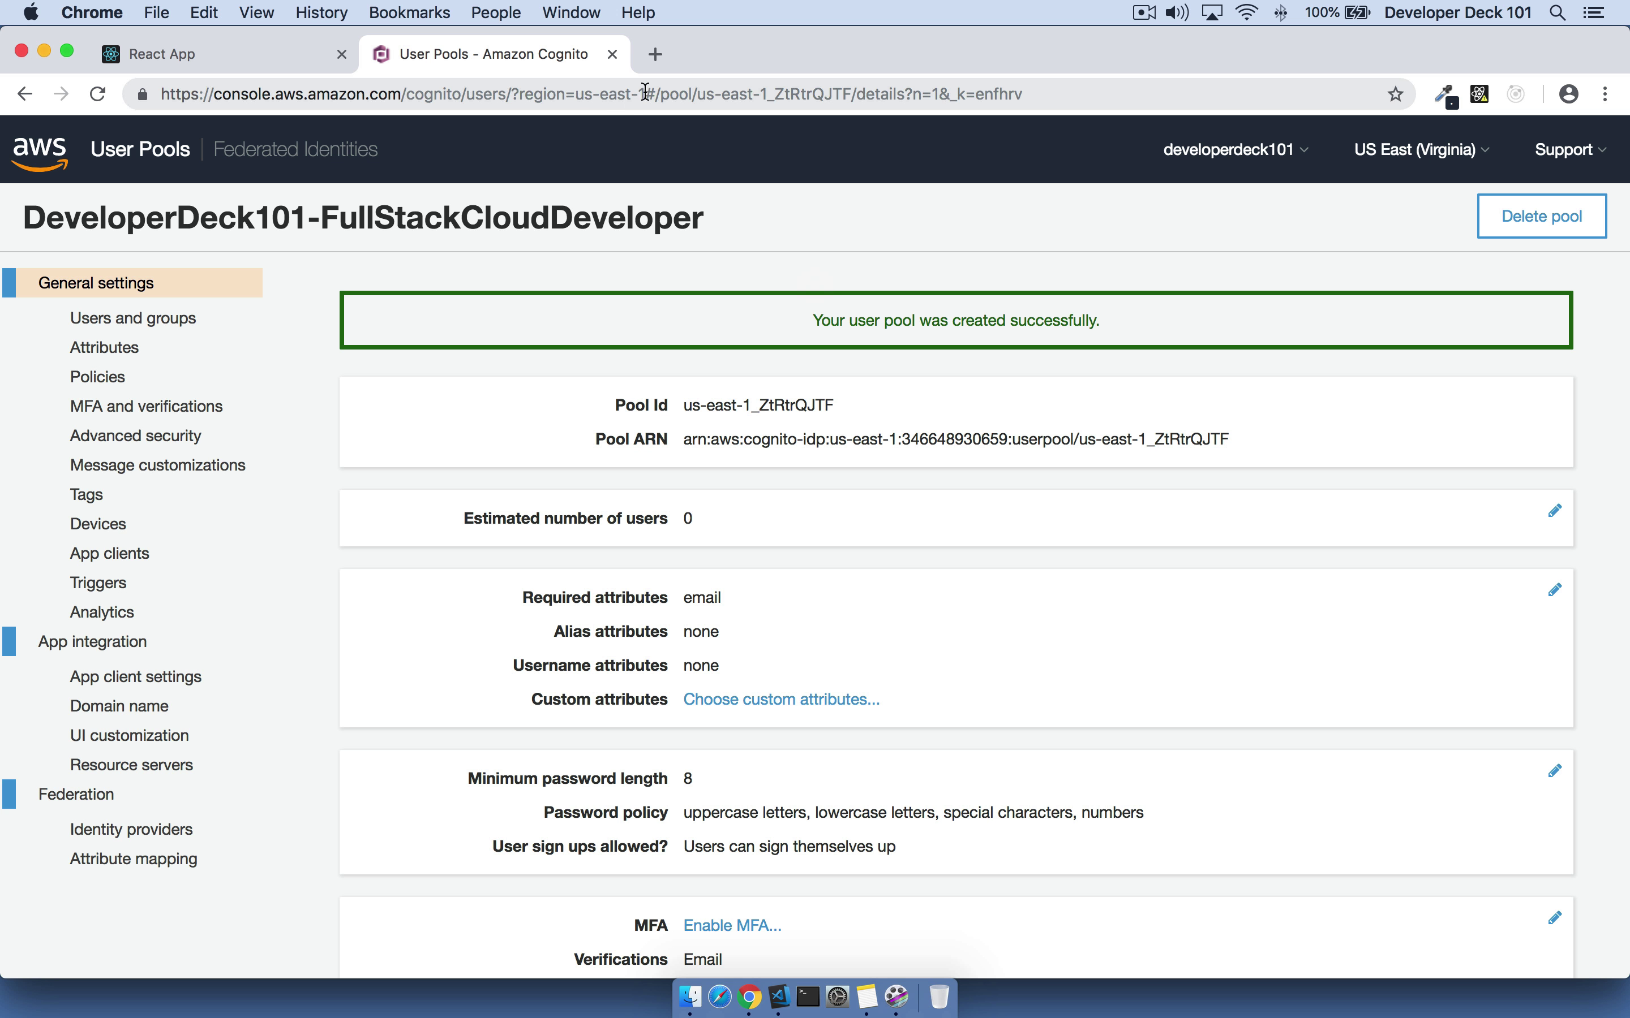
# Step: Examine the region code in the new pool's URL and open the list of AWS regions for comparison
pyautogui.moveTo(645, 93); pyautogui.dragTo(576, 94)
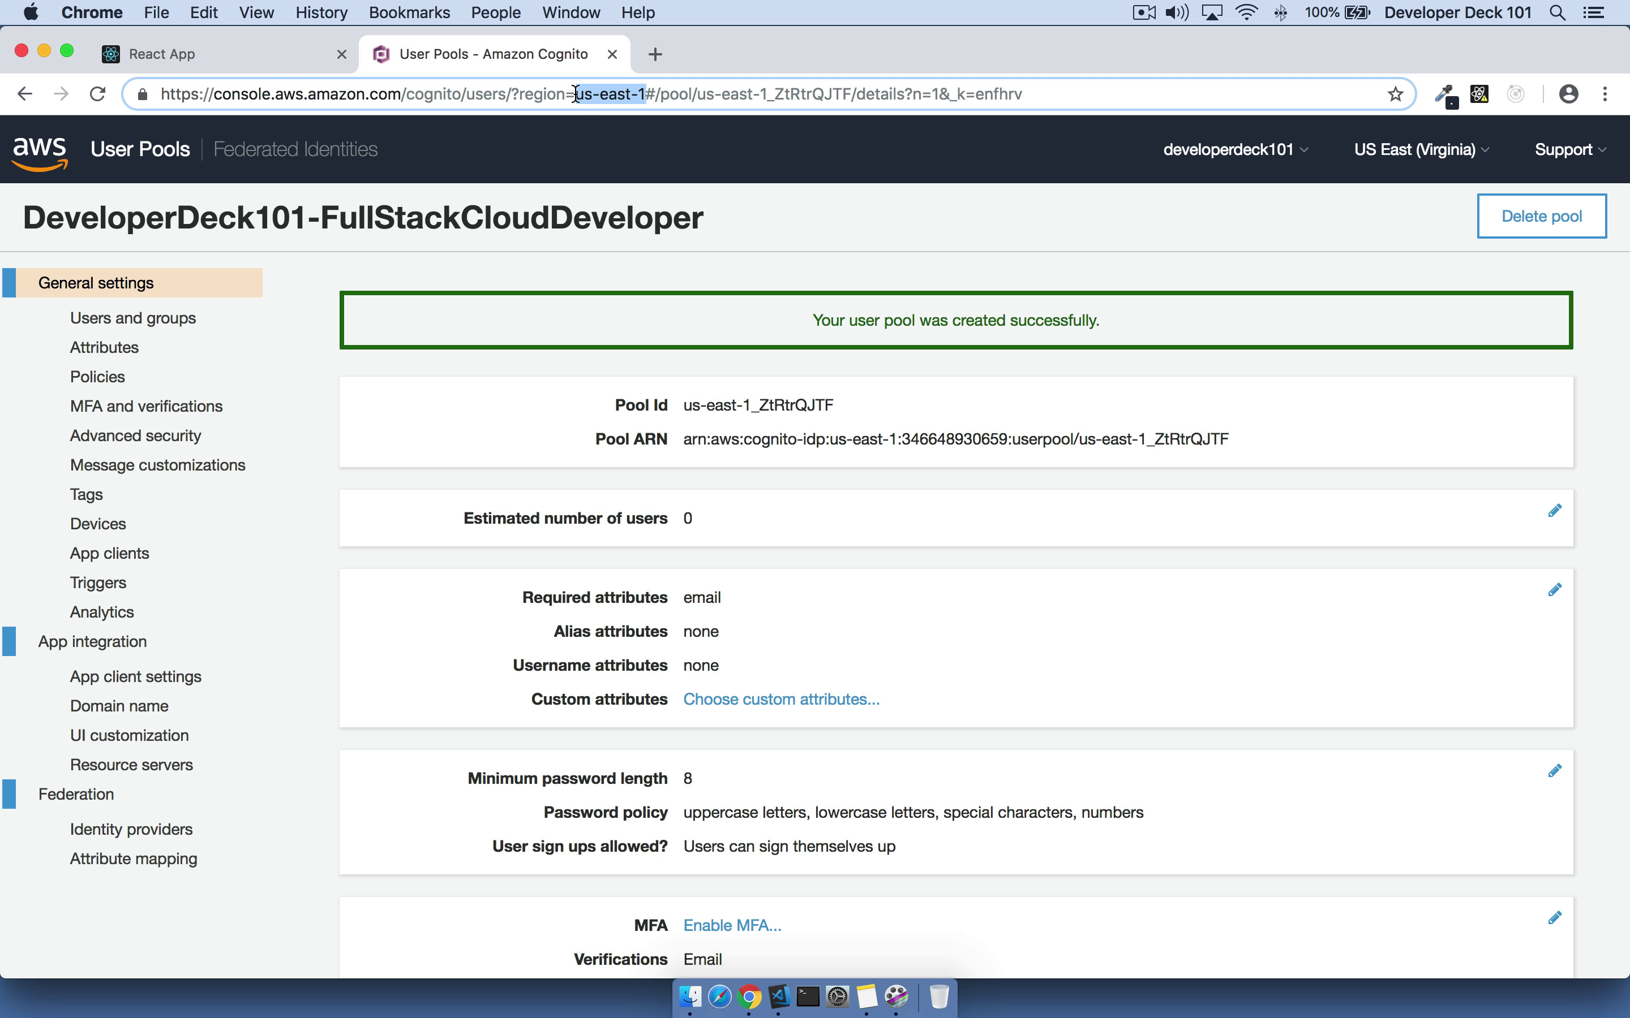
pyautogui.click(1460, 162)
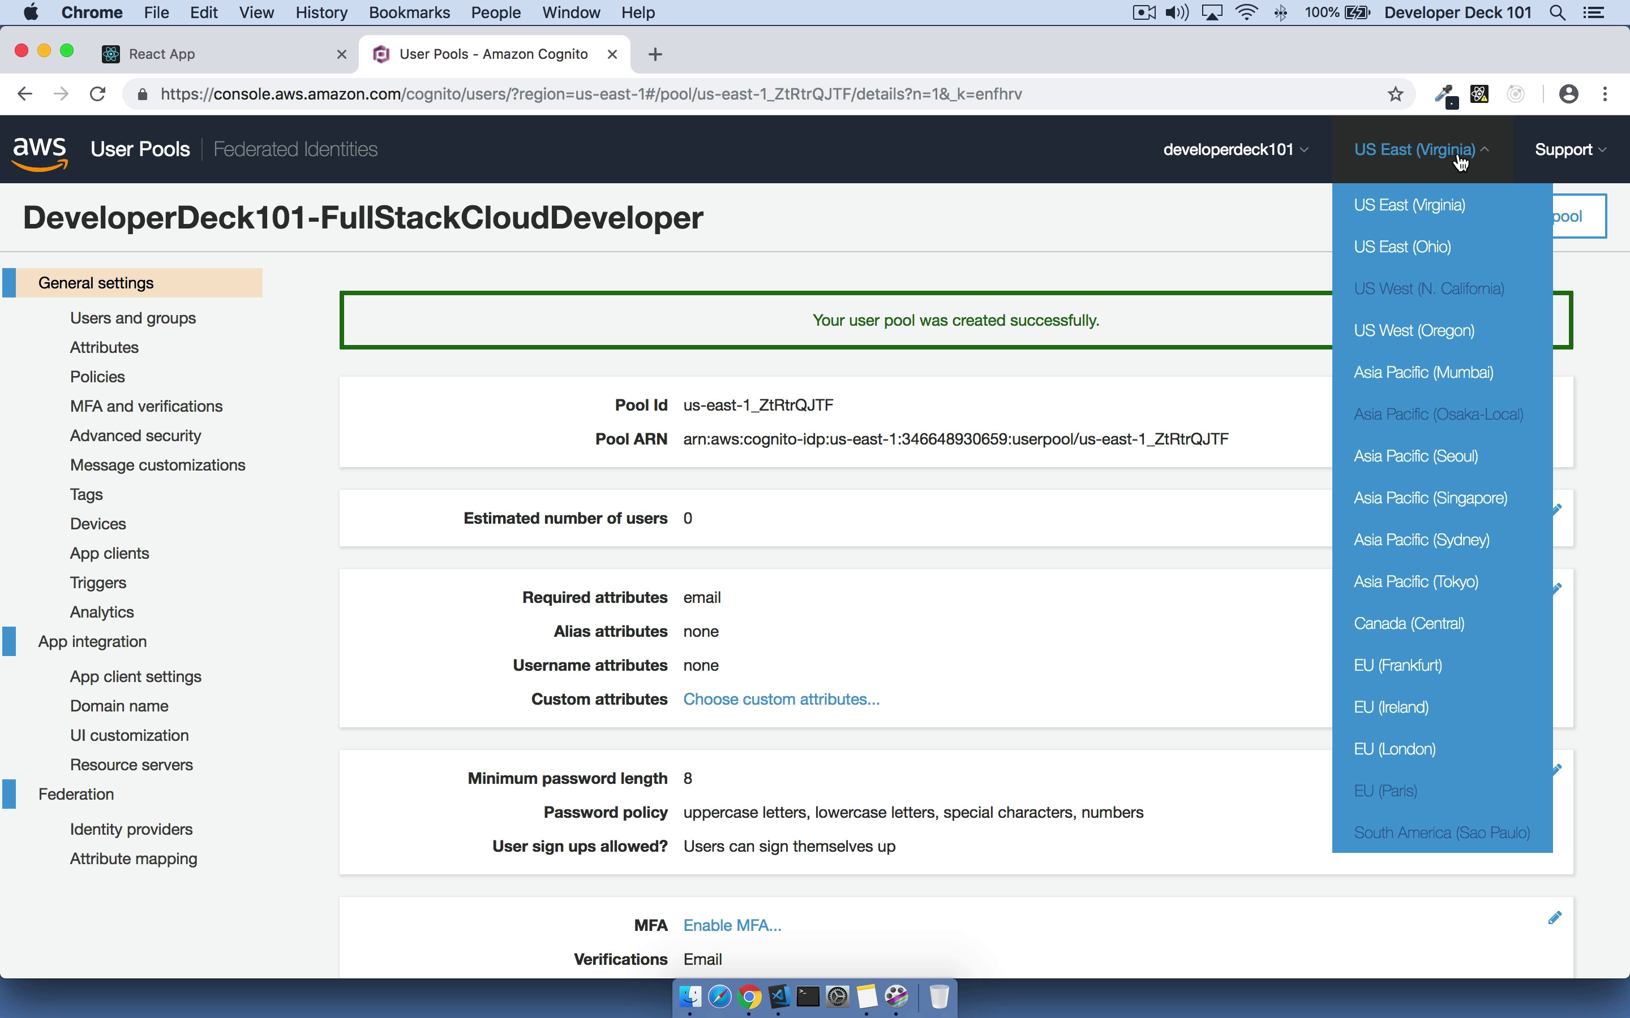
# Step: Copy the new pool's Pool Id from the Cognito console into the empty userPoolId value in App.js in Visual Studio Code
pyautogui.click(1223, 204)
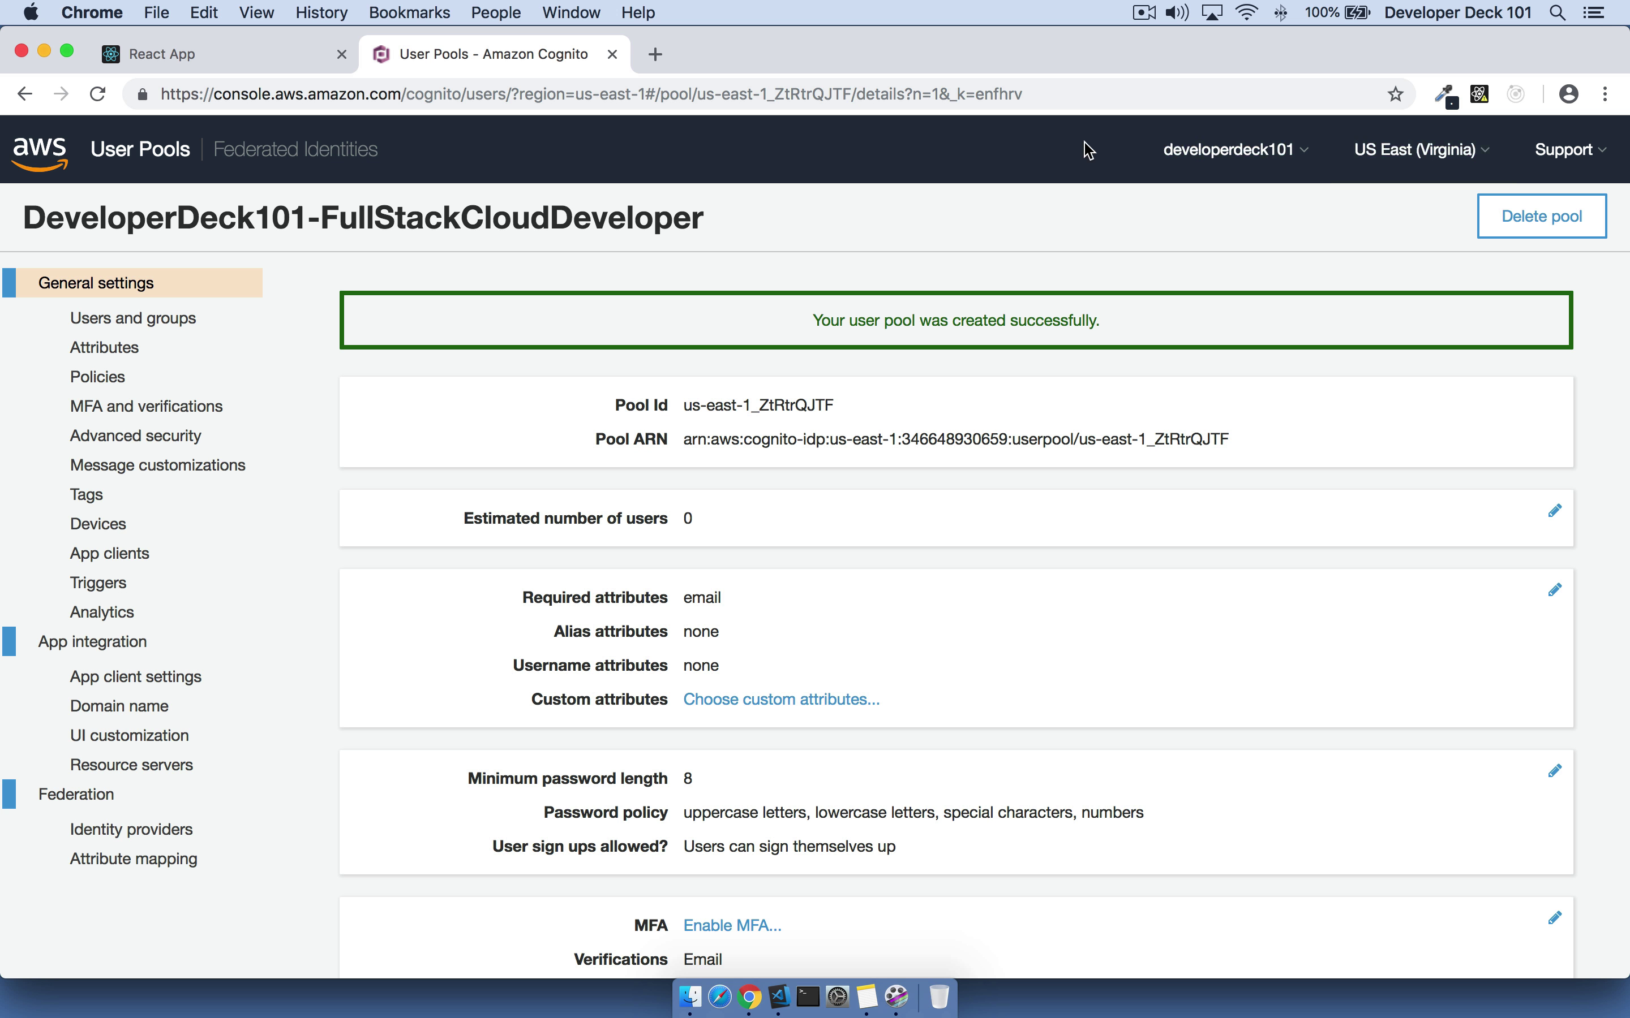
pyautogui.moveTo(835, 406); pyautogui.dragTo(686, 402)
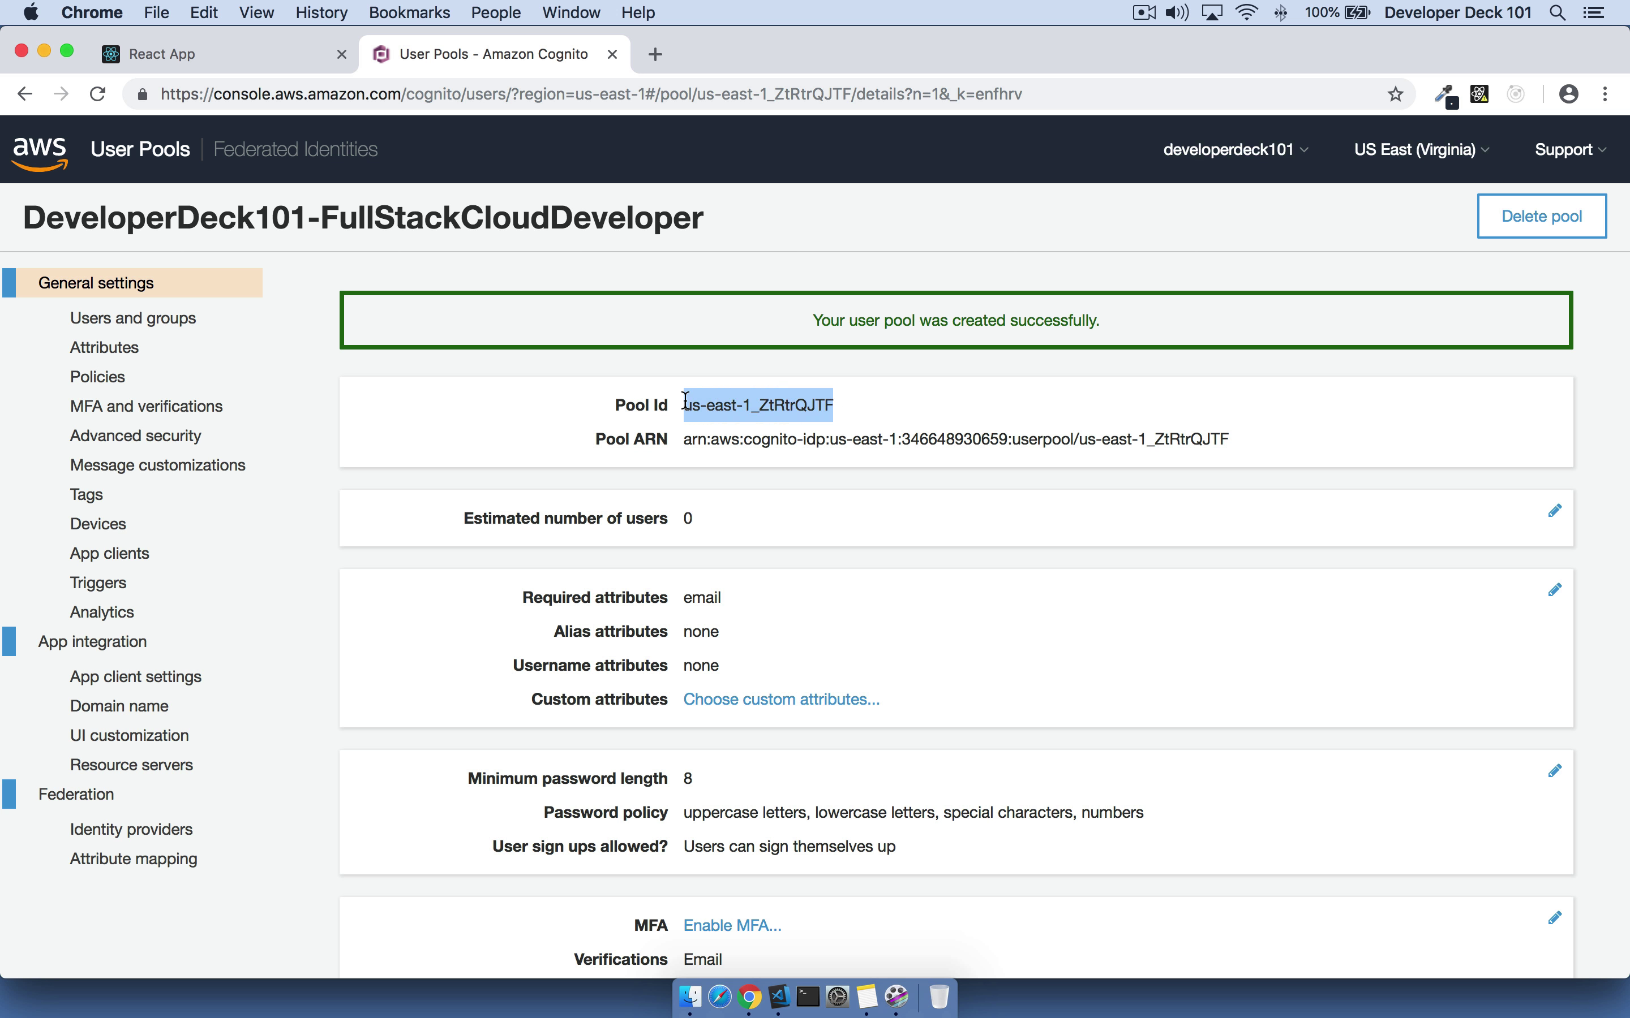
pyautogui.press('super+Tab')
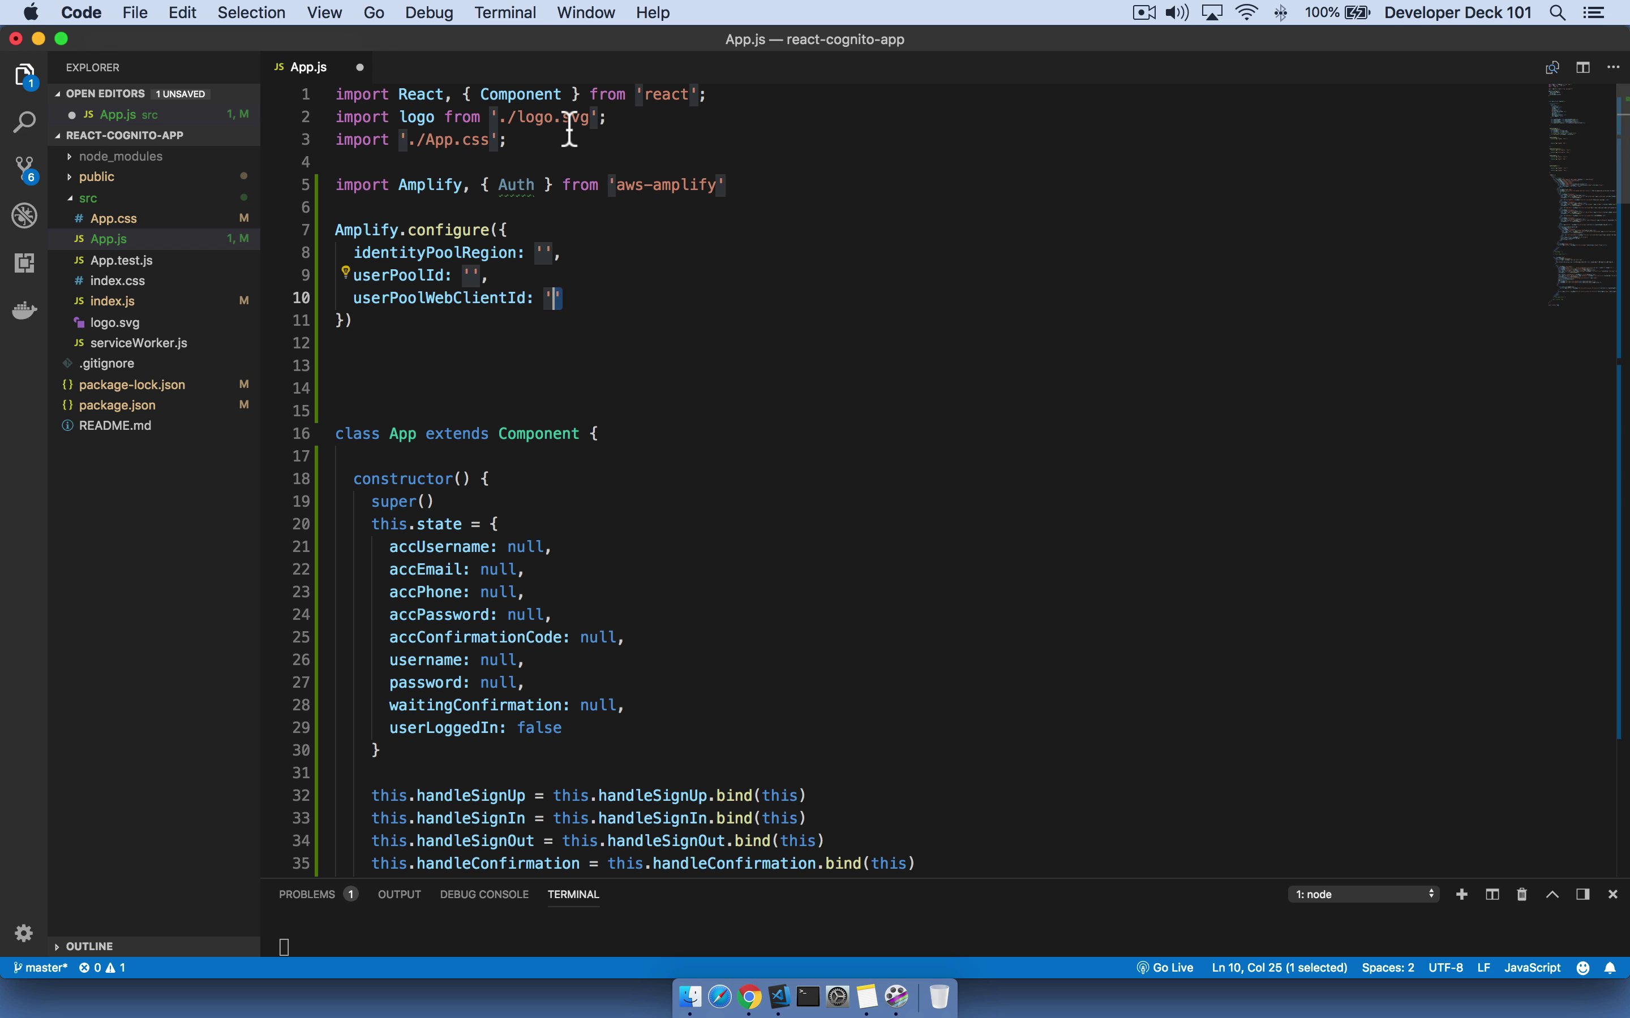
pyautogui.click(472, 276)
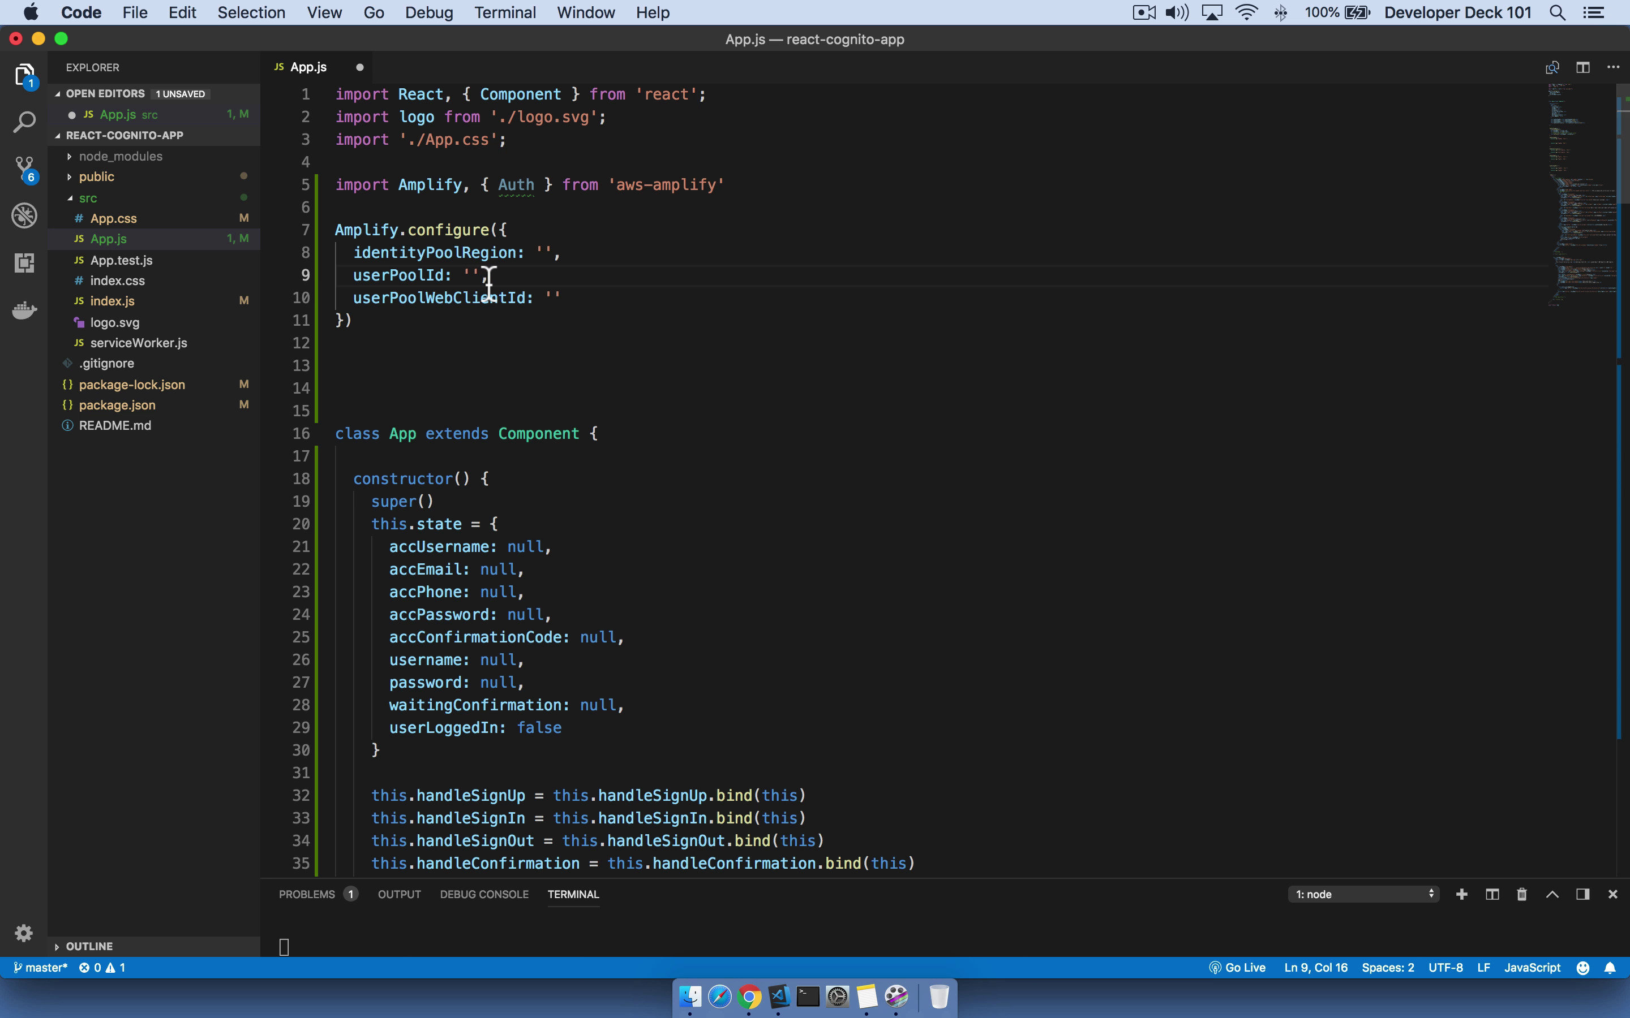
pyautogui.write('<form className="form-signin" onSubmit={{this.handleSignIn}}>')
pyautogui.press('super+z')
pyautogui.press('super+Tab')
pyautogui.rightClick(781, 396)
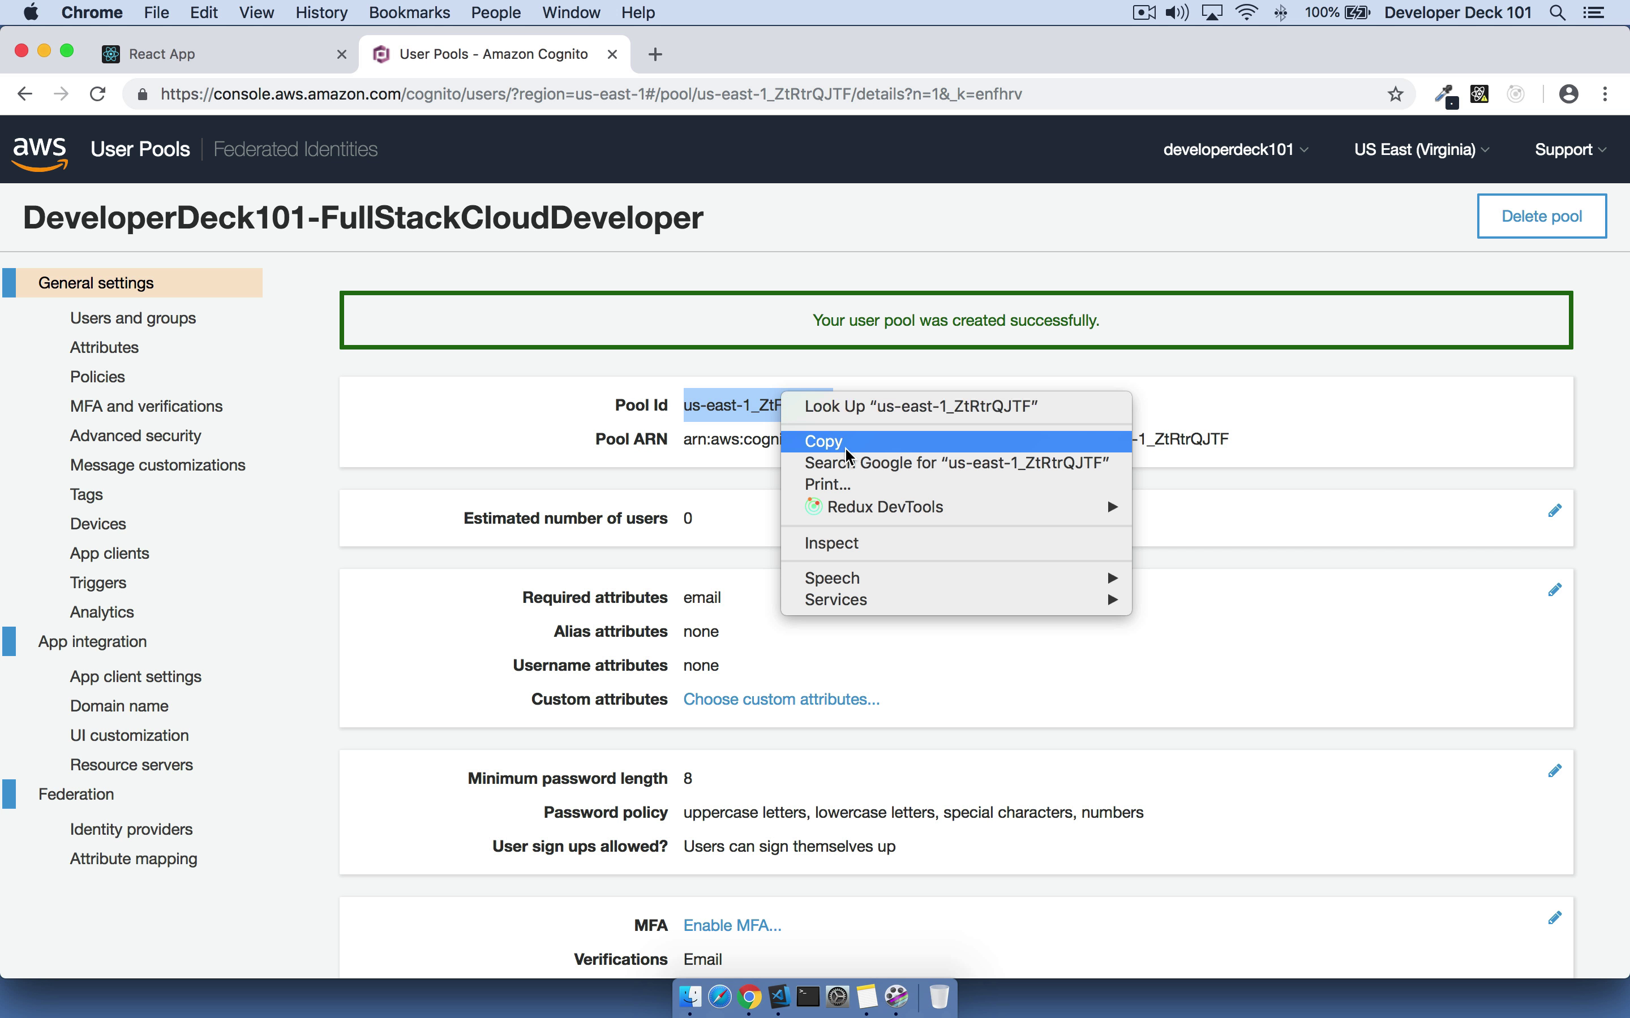
pyautogui.click(850, 452)
pyautogui.press('super+Tab')
pyautogui.press('super+v')
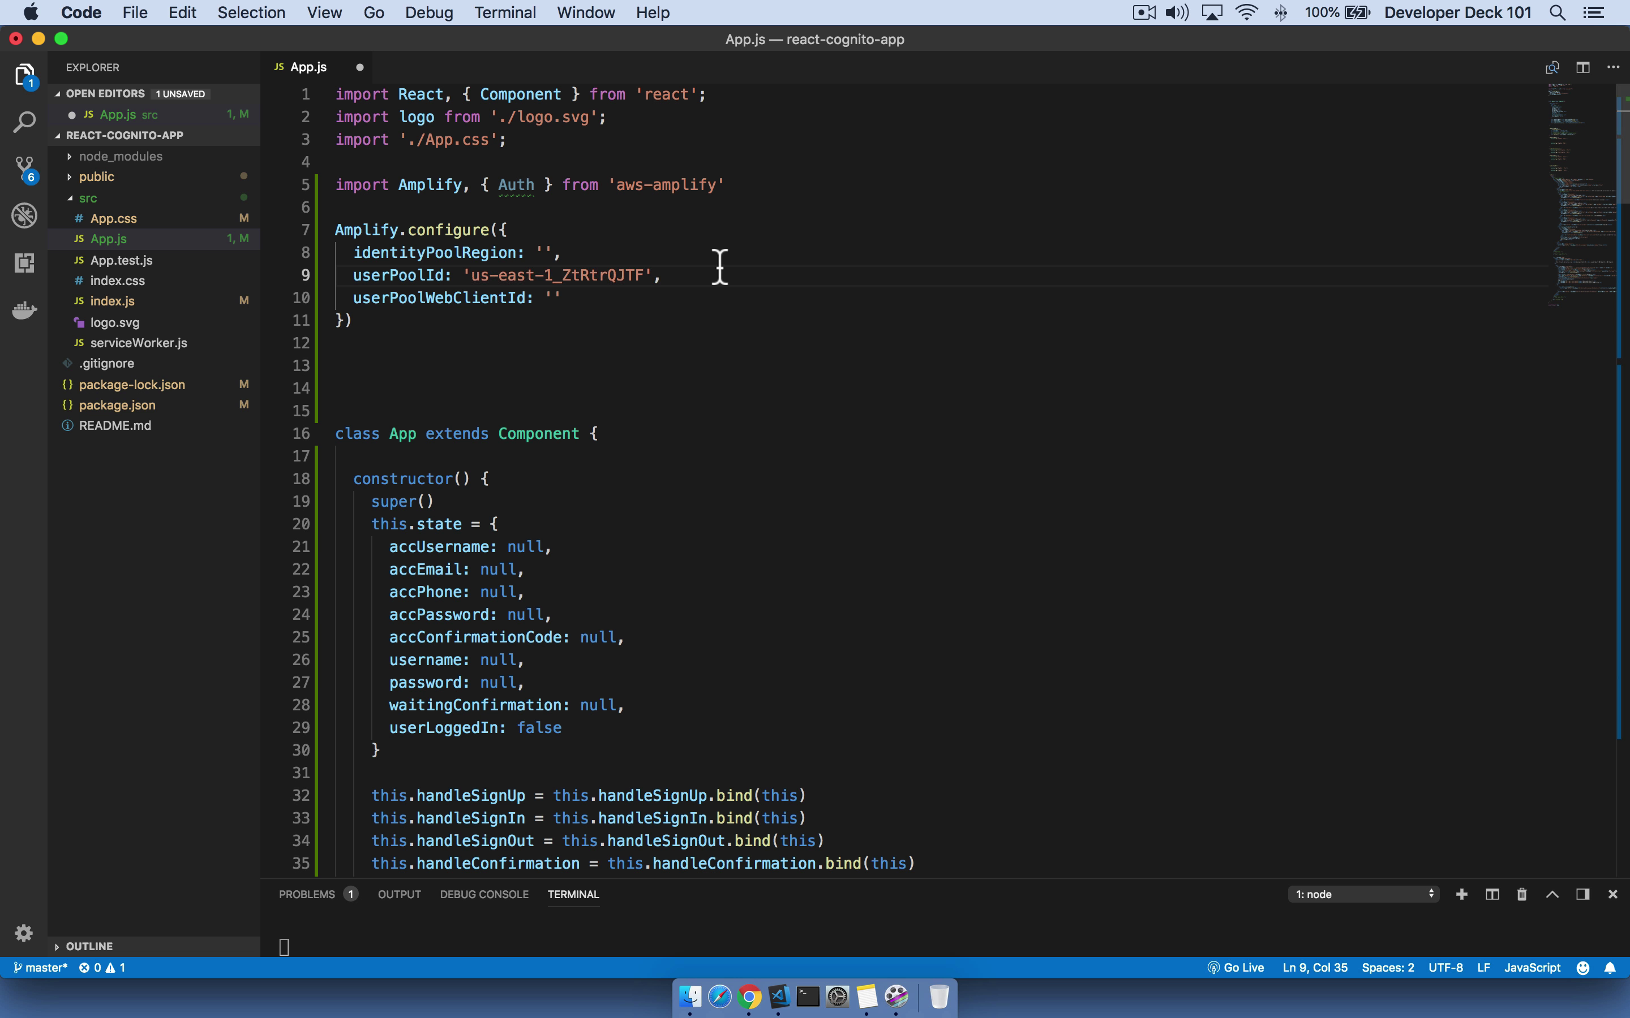
# Step: Set identityPoolRegion in Amplify.configure to us-east-1, copied from the region prefix of the userPoolId value
pyautogui.moveTo(553, 280); pyautogui.dragTo(478, 286)
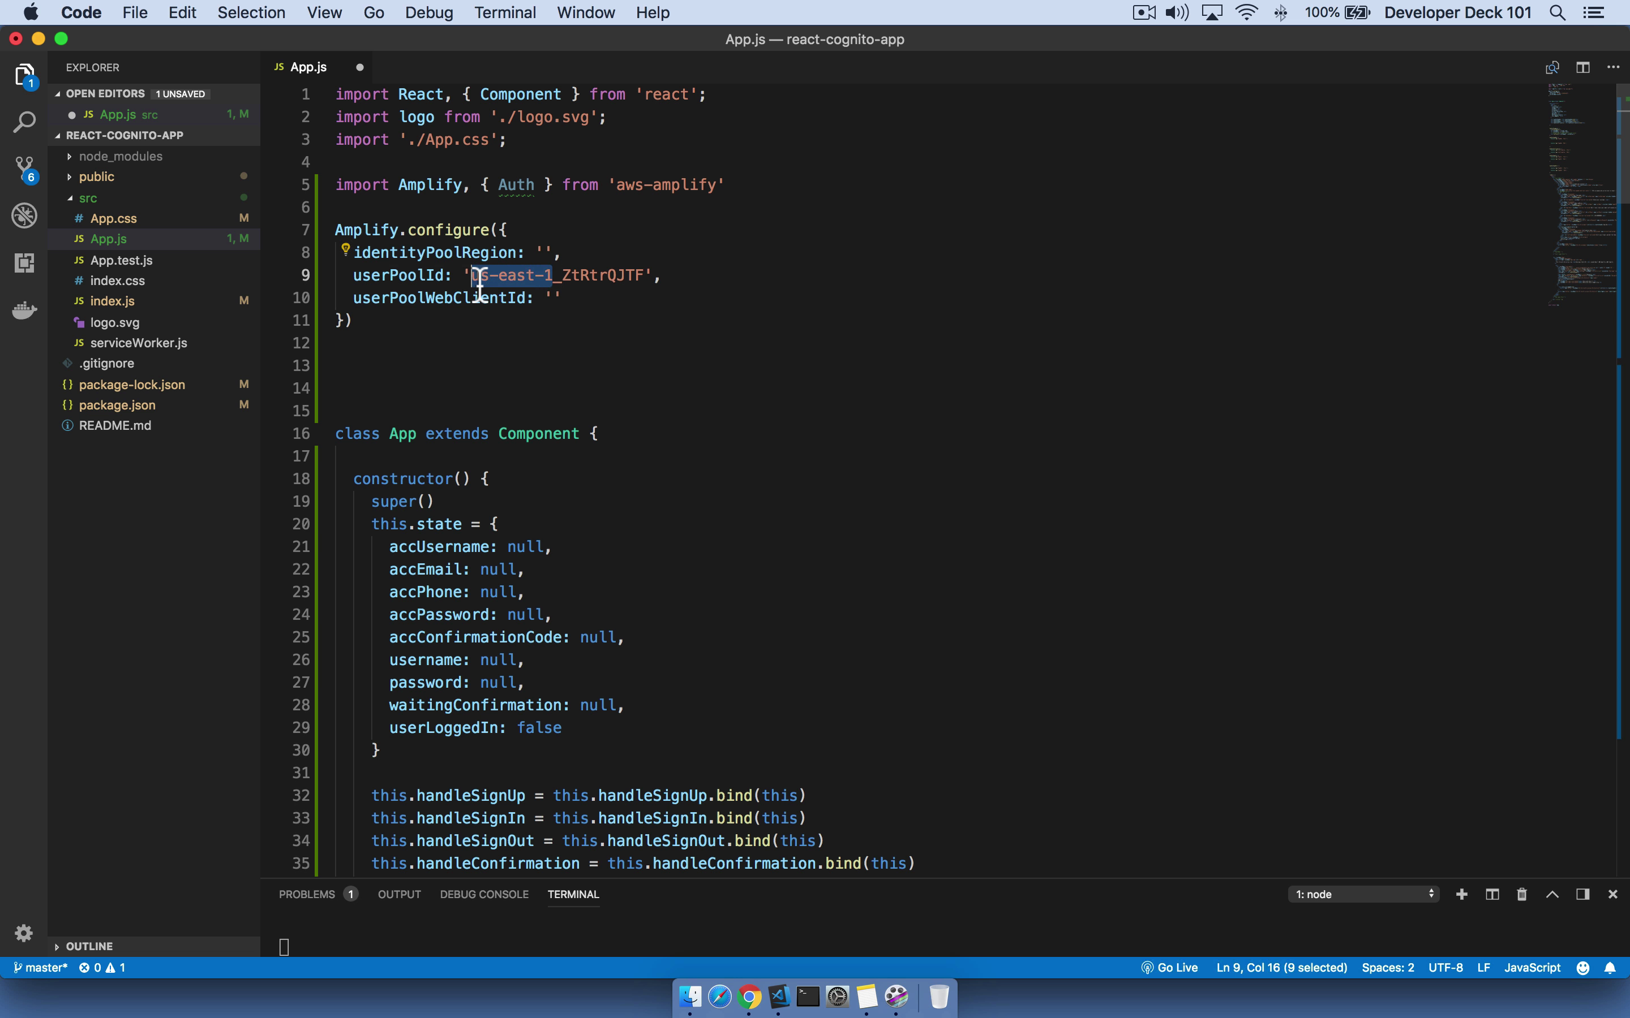
pyautogui.click(556, 256)
pyautogui.press('cmd+v')
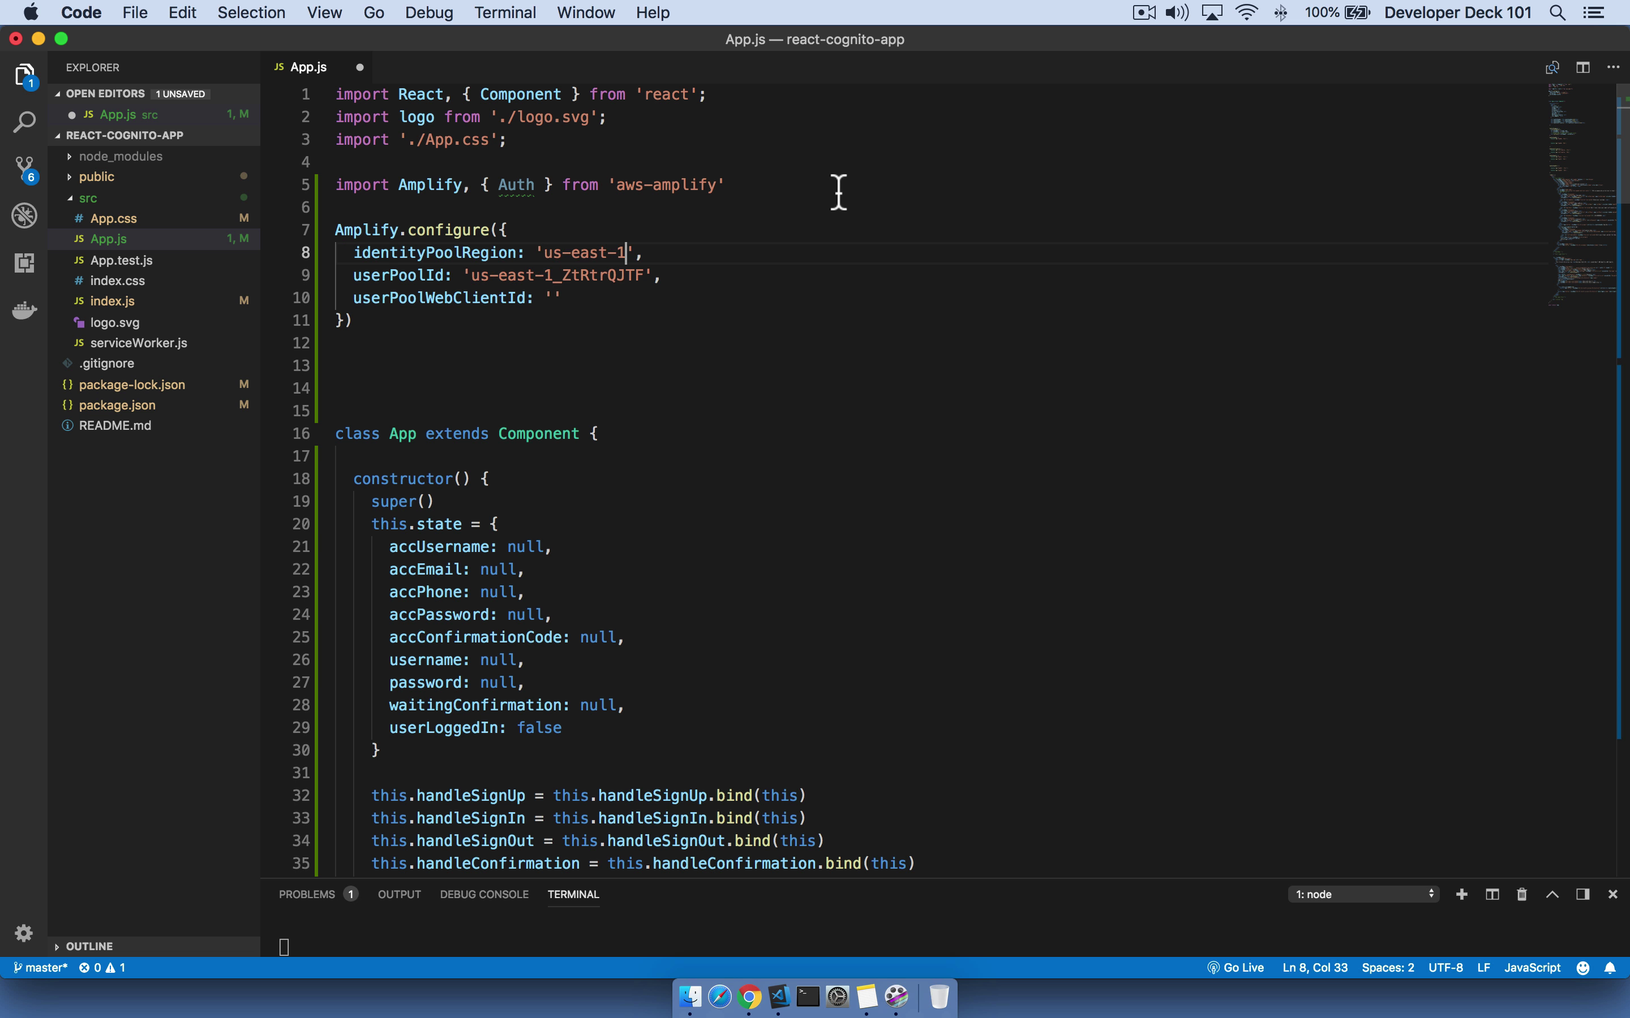
# Step: Switch to the Cognito console in Chrome and create an app client named Youtube-FulStackCloudDeveloper without a generated client secret
pyautogui.doubleClick(472, 297)
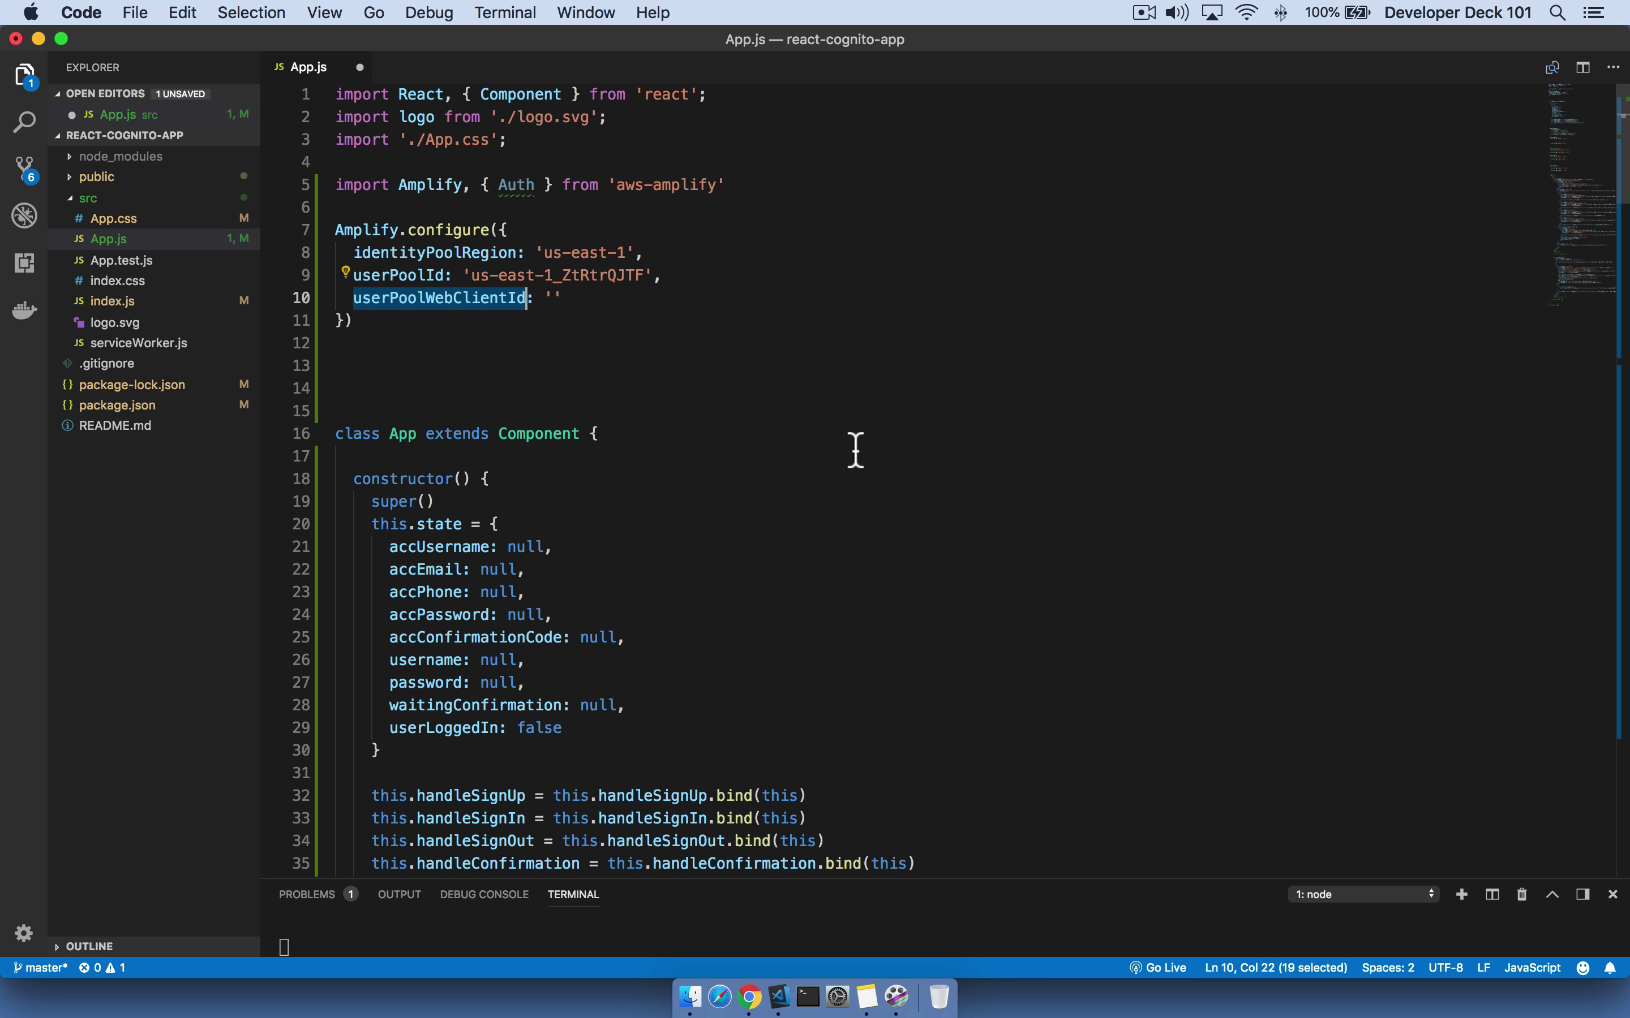
pyautogui.scroll(-3, 855, 450)
pyautogui.scroll(2, 855, 450)
pyautogui.press('cmd+Tab')
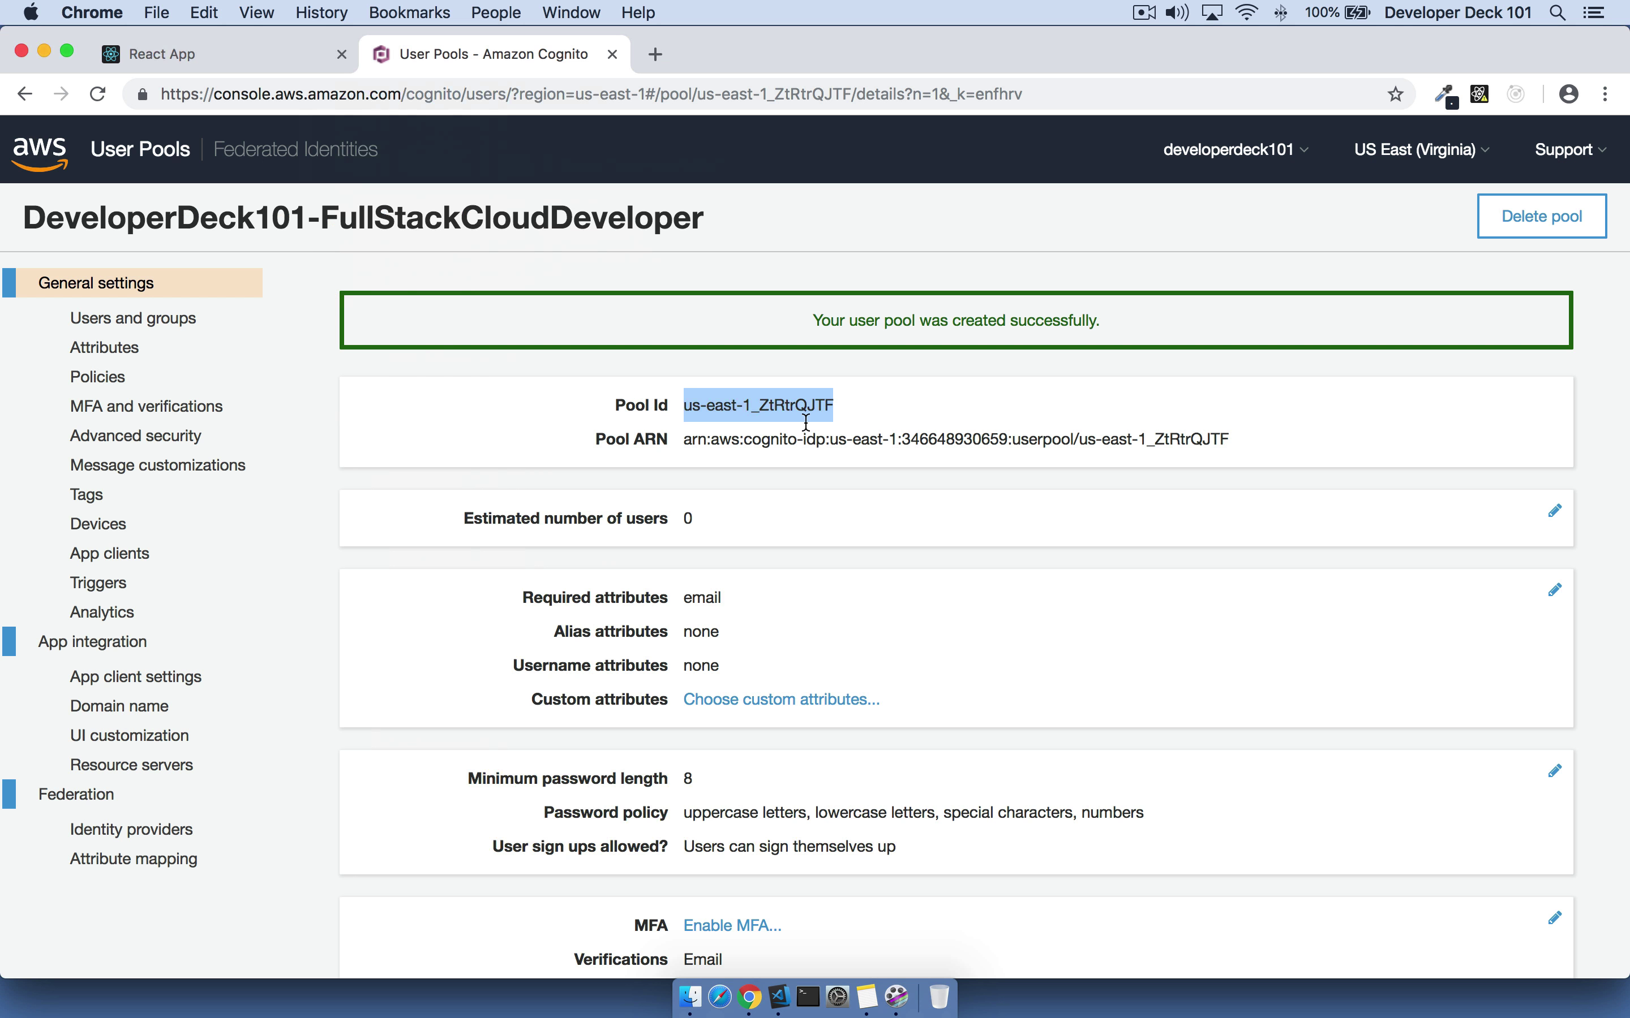
pyautogui.click(130, 555)
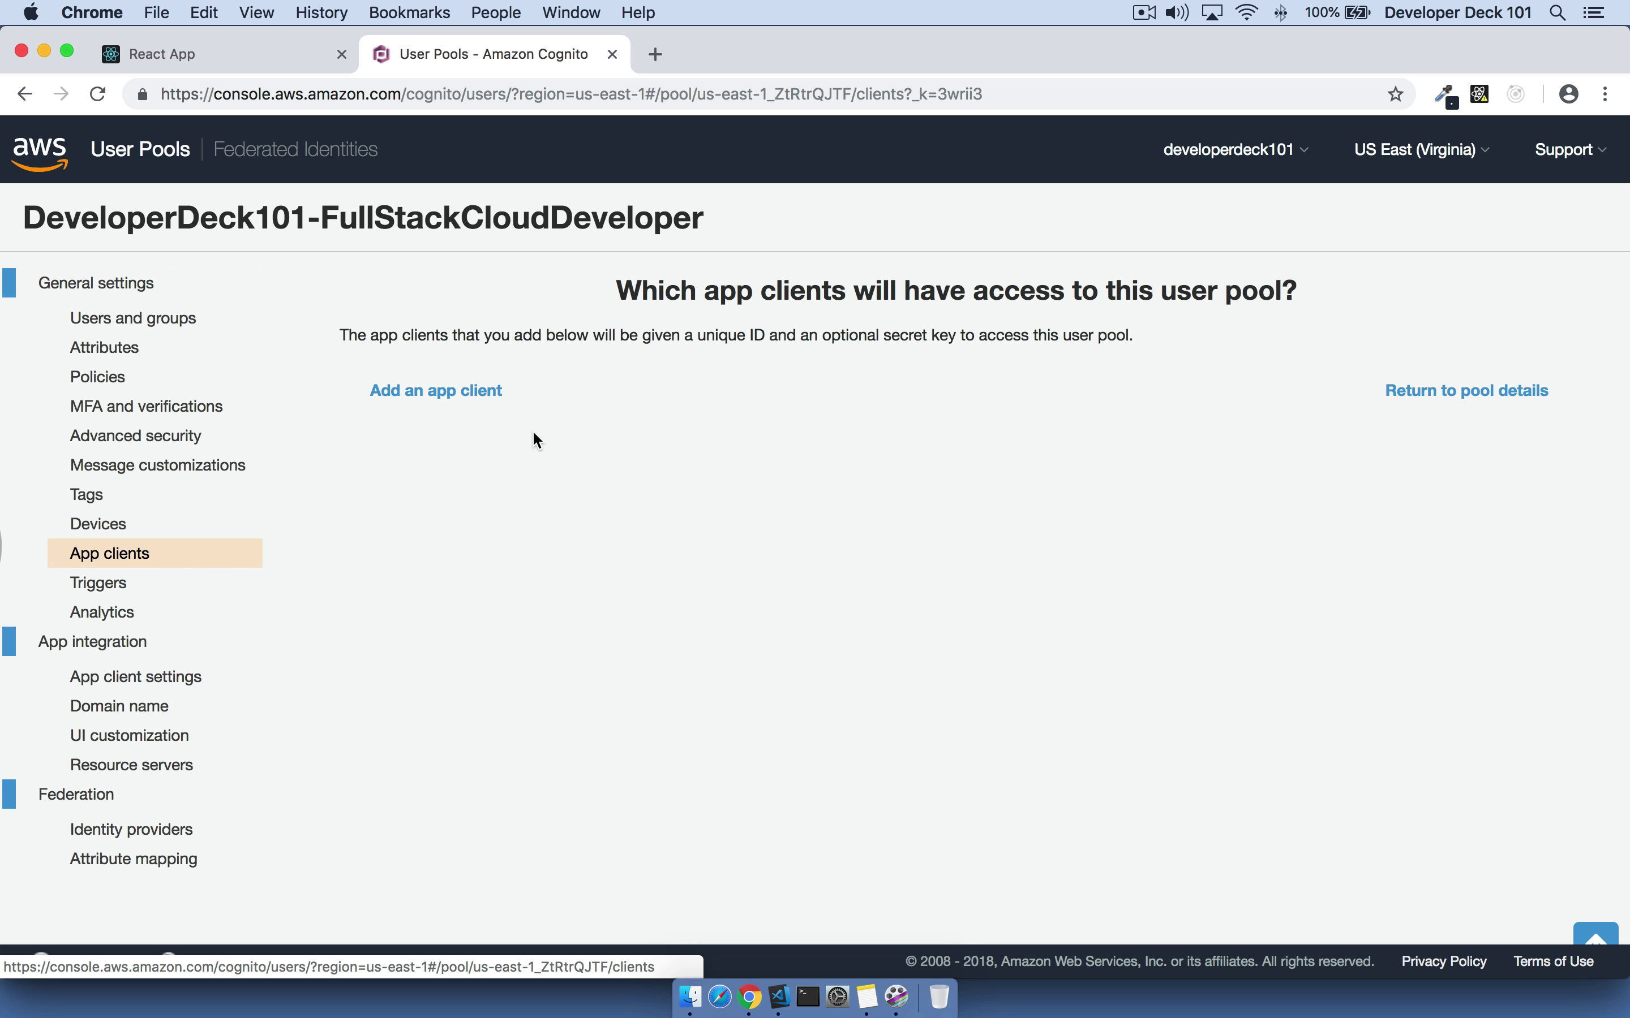
pyautogui.click(422, 396)
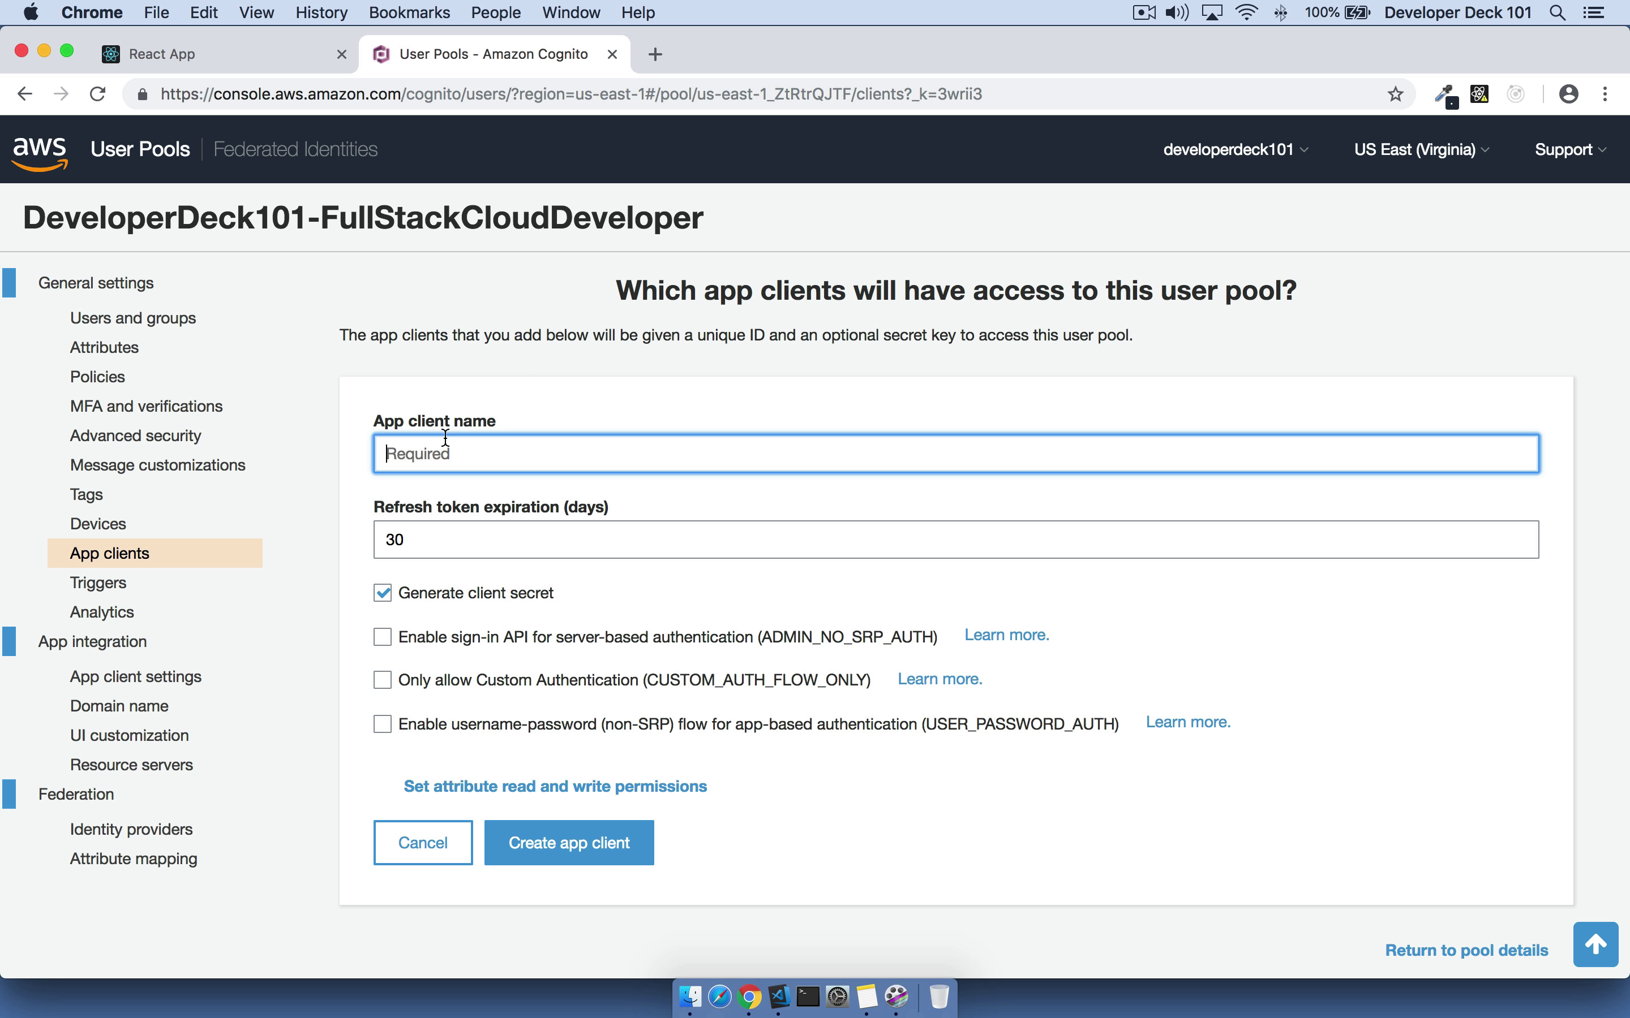
pyautogui.write('Youtube-FulStackCloudDeveloper')
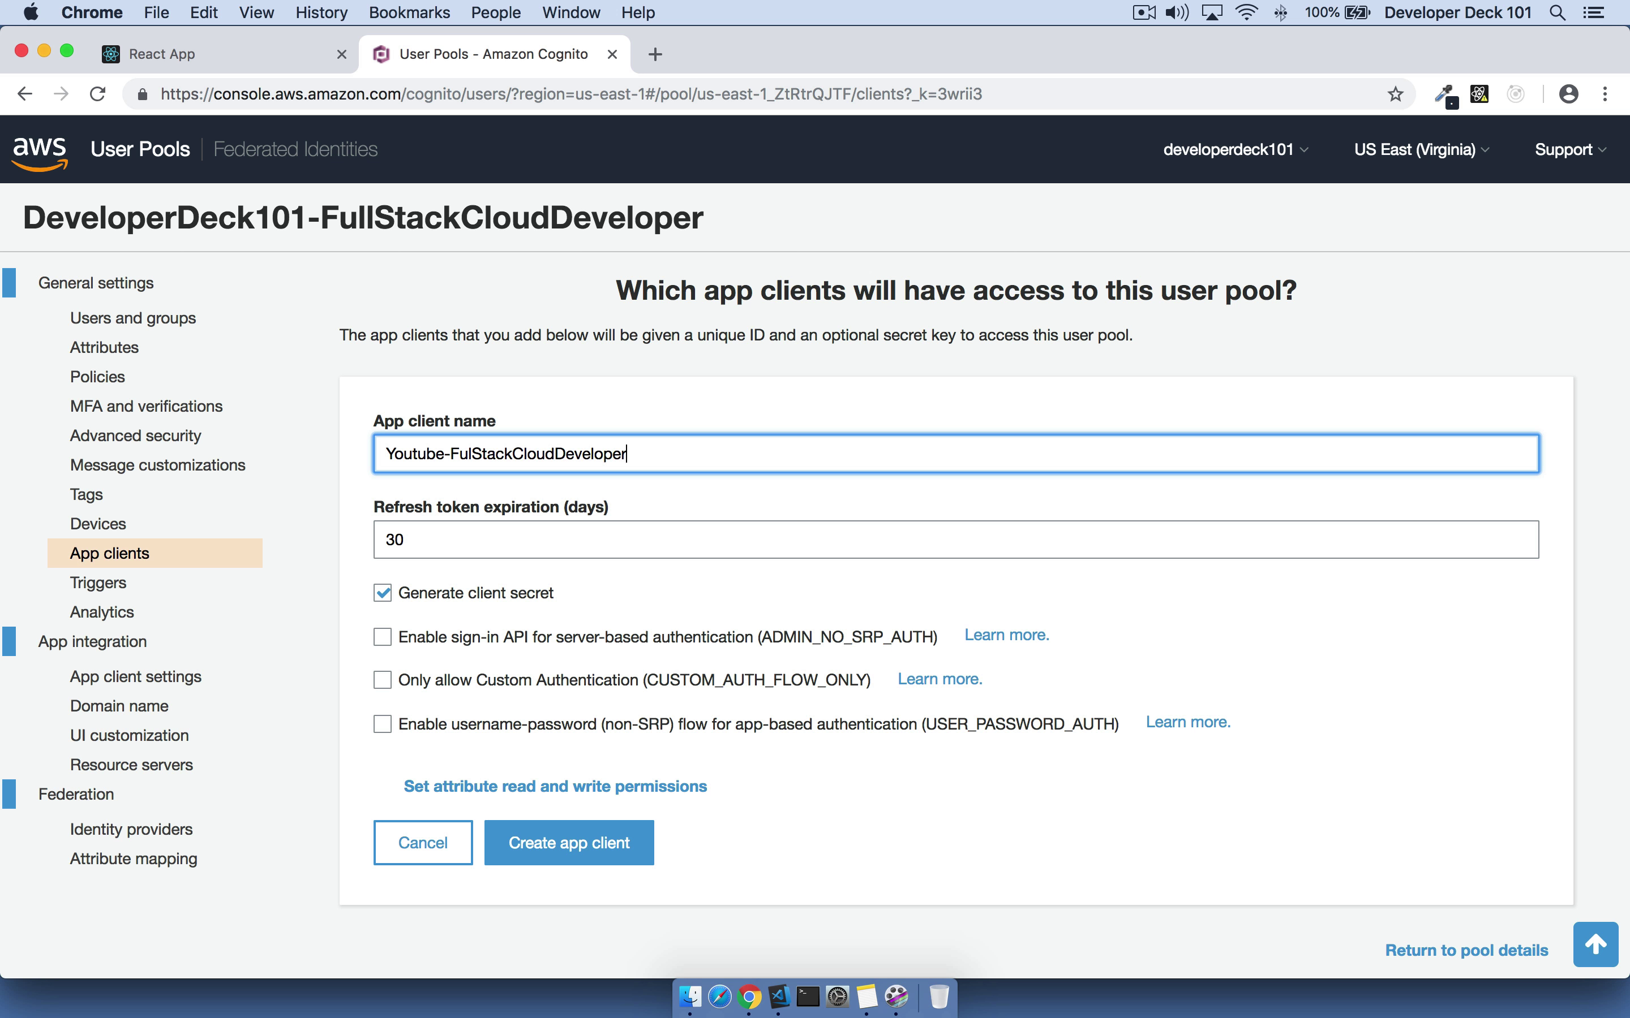
pyautogui.press('super+a')
pyautogui.click(382, 605)
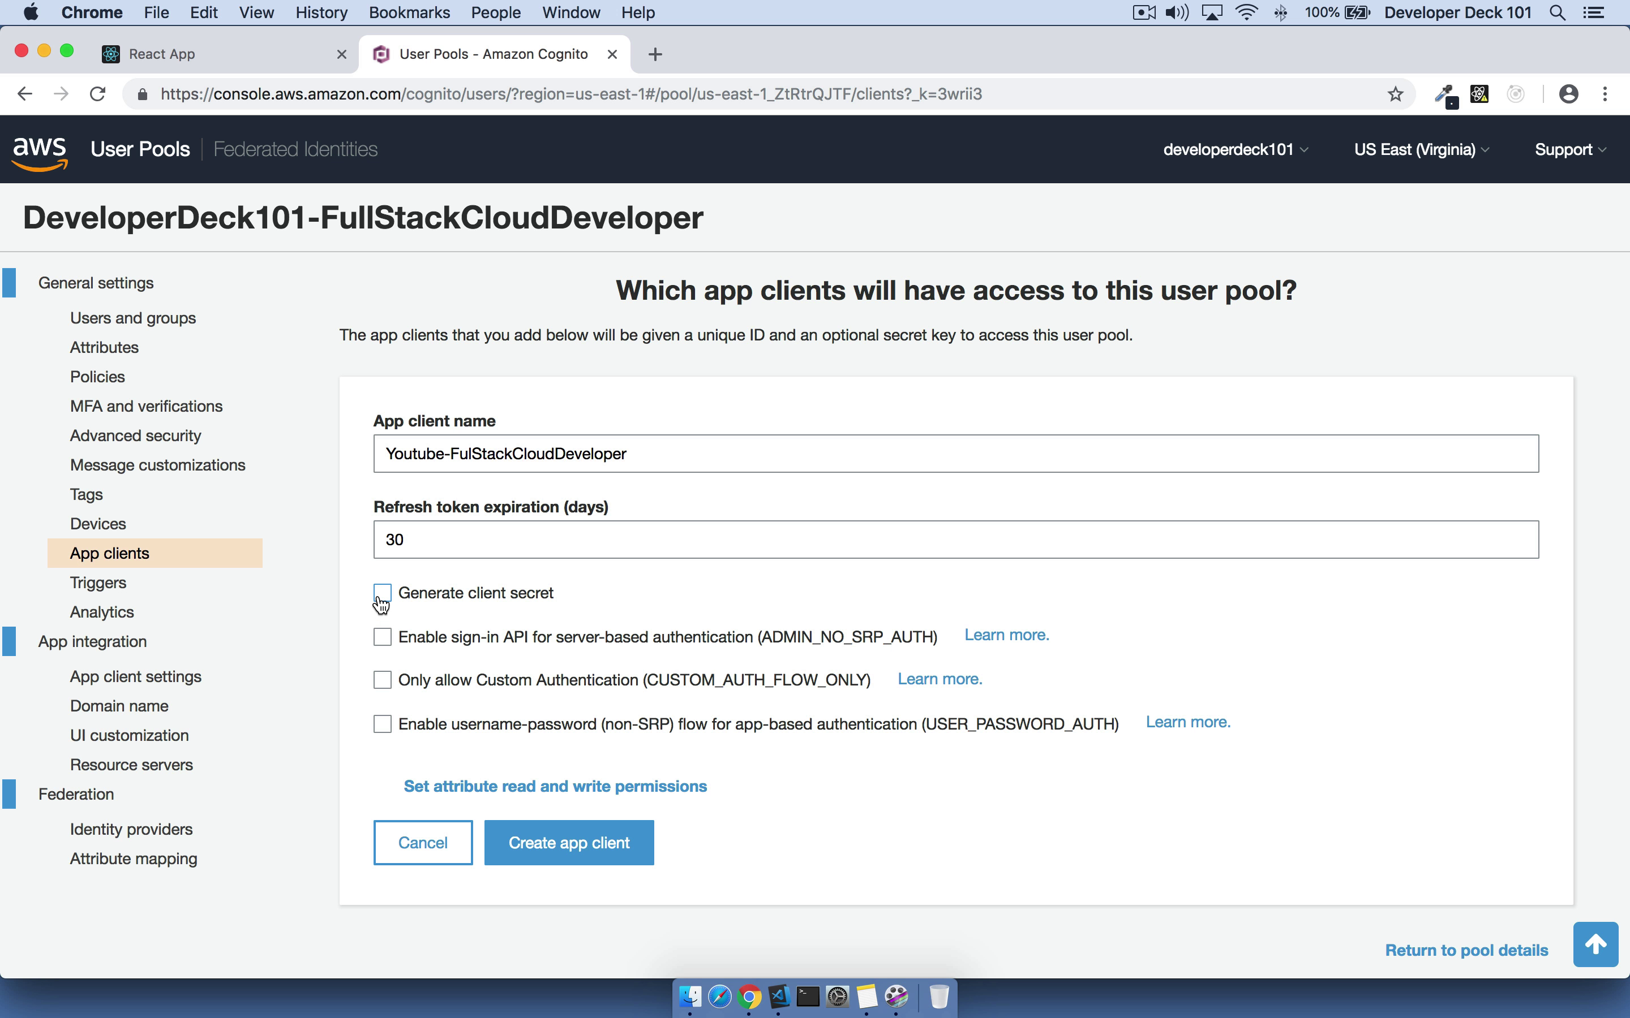
pyautogui.click(578, 839)
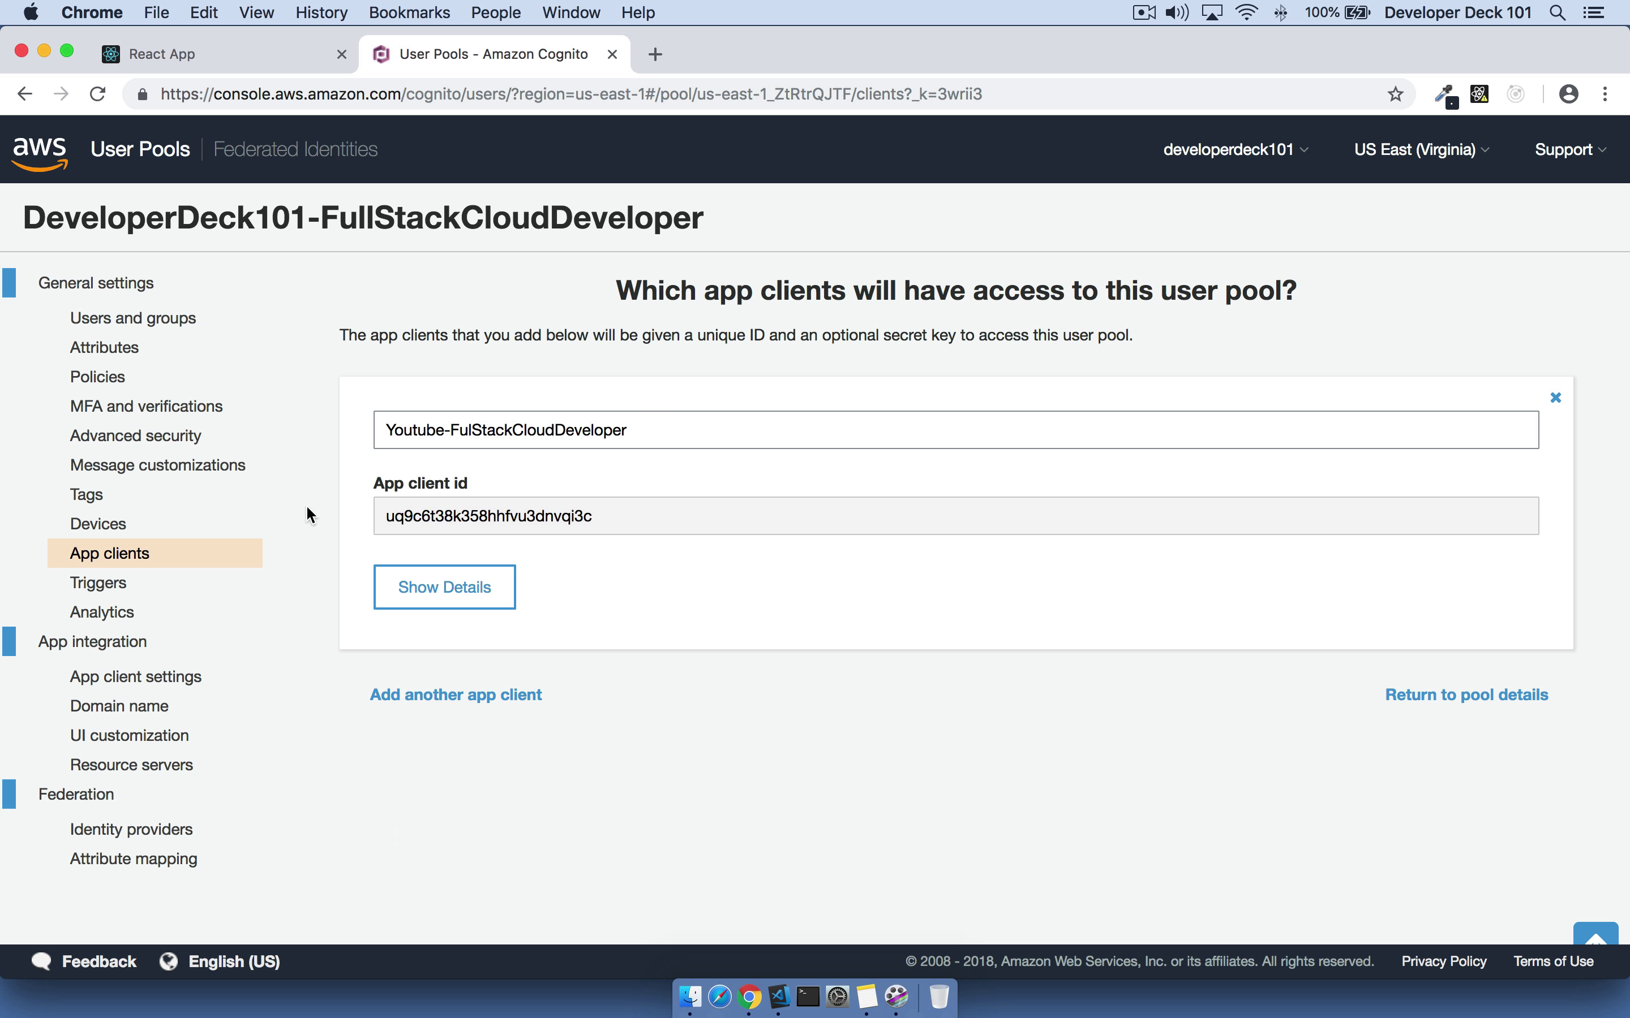
# Step: Copy the new app client id into the userPoolWebClientId value in App.js in Visual Studio Code and save the file
pyautogui.moveTo(593, 516); pyautogui.dragTo(391, 520)
pyautogui.press('super+c')
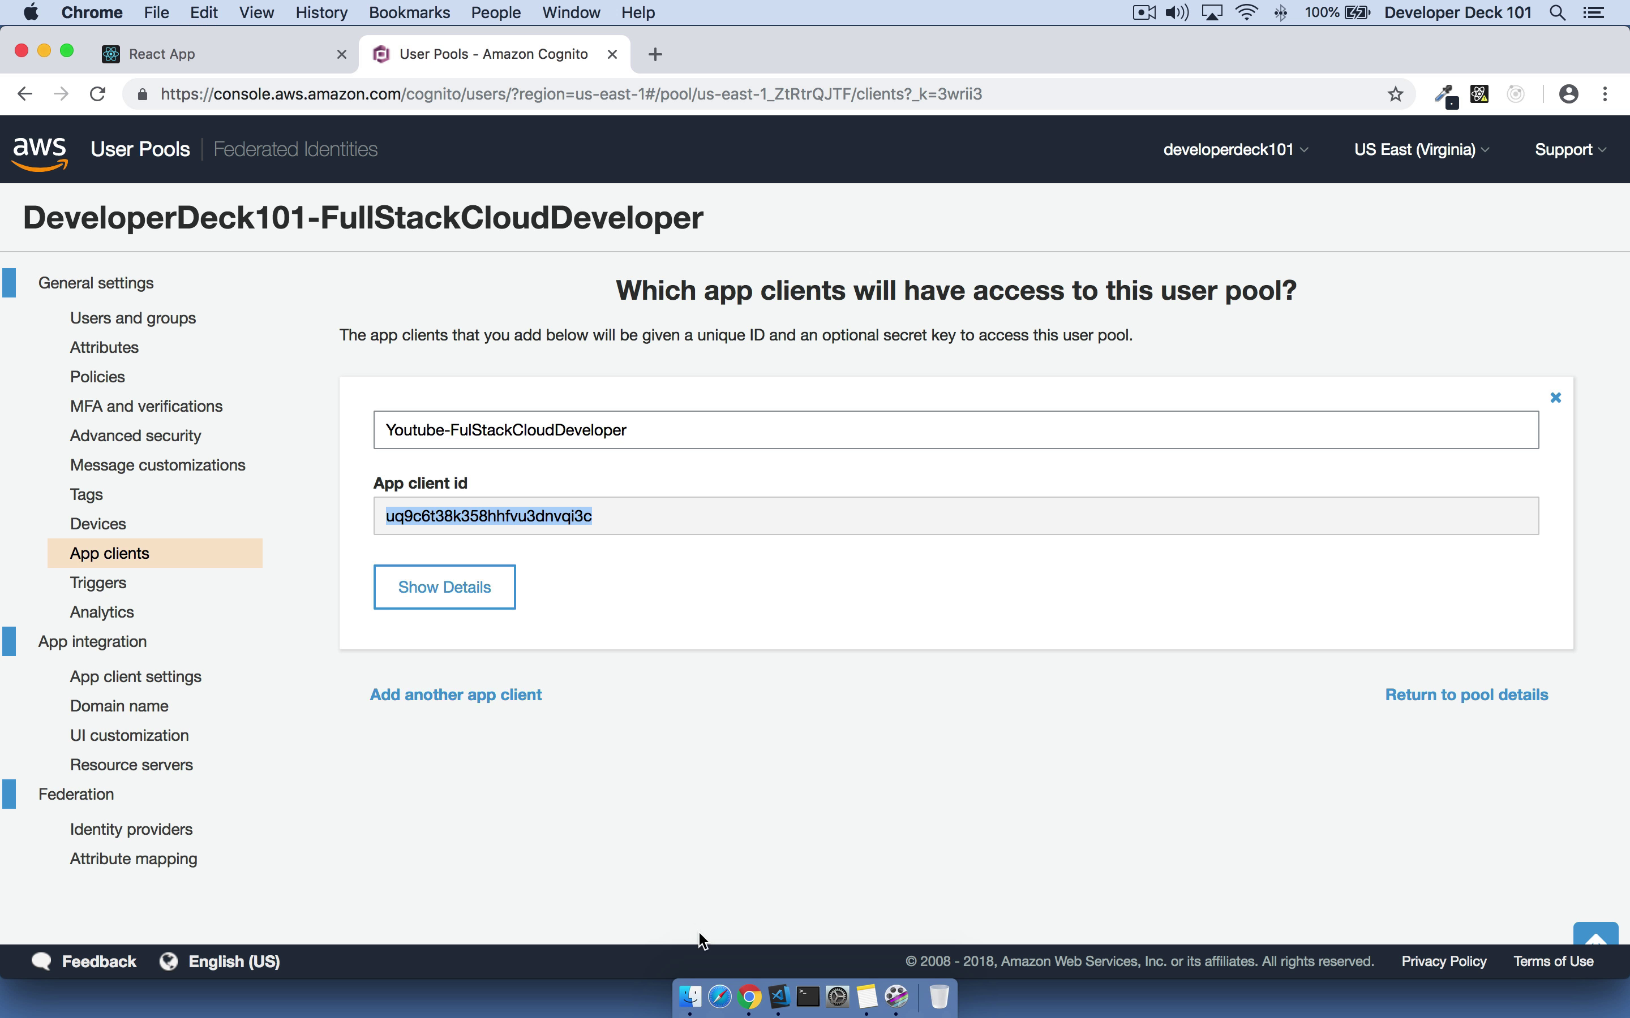
pyautogui.click(779, 997)
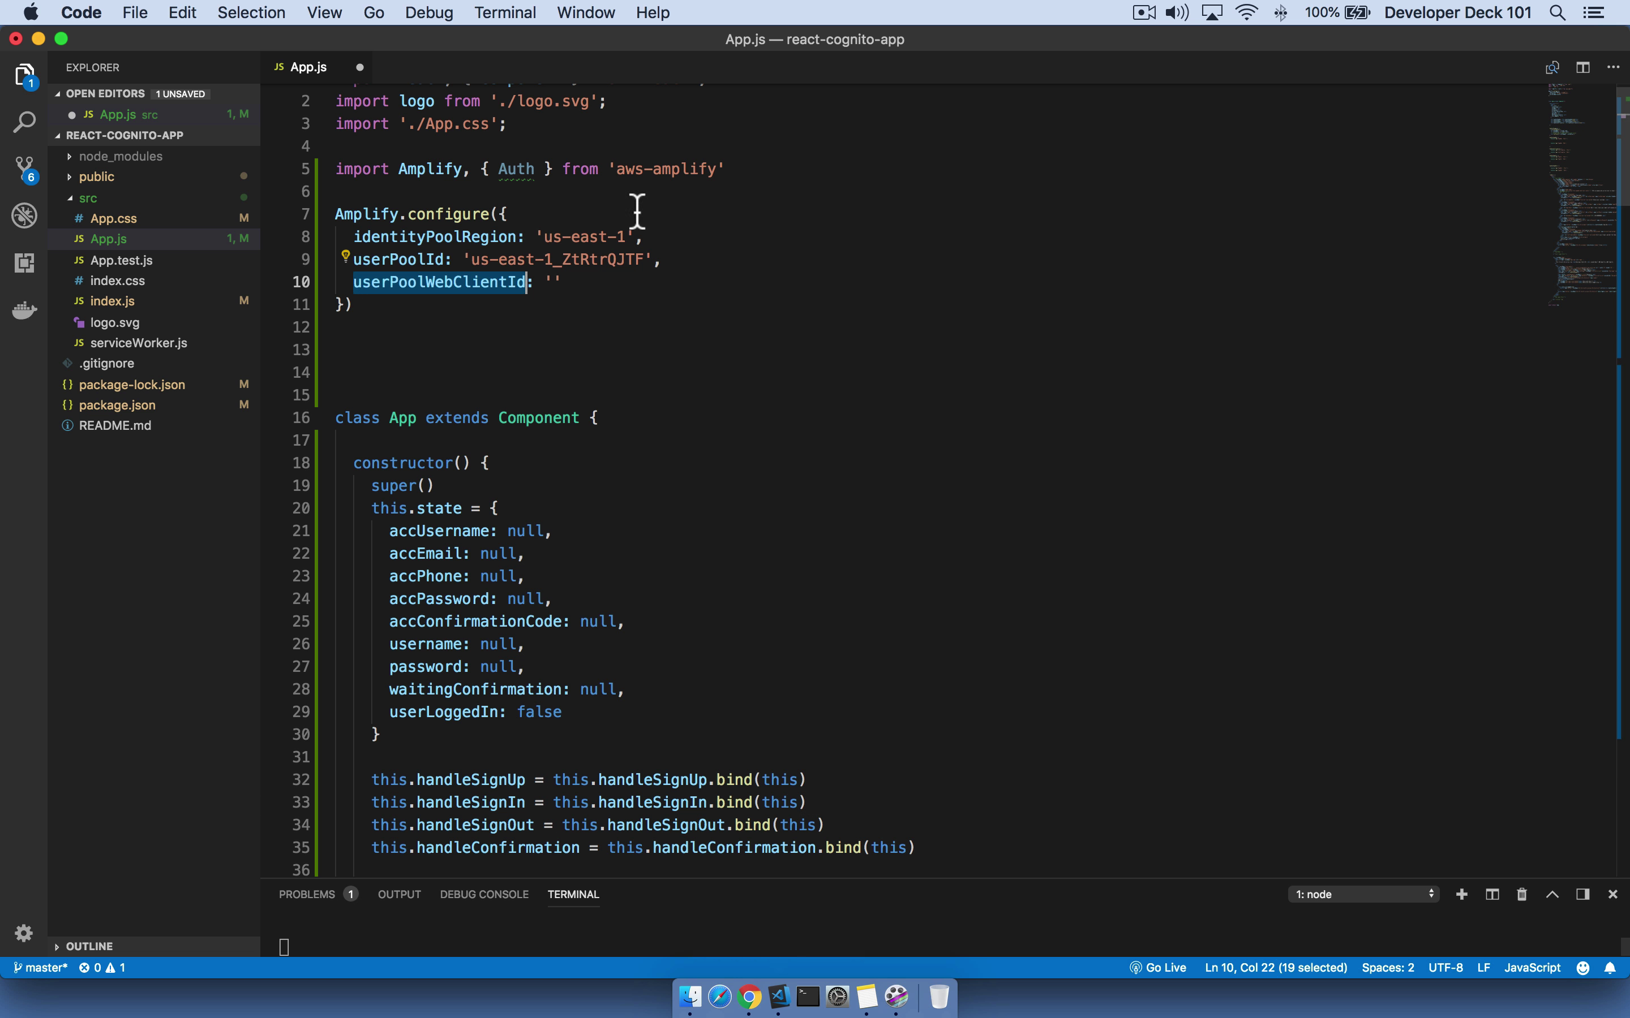
pyautogui.click(561, 290)
pyautogui.press('super+v')
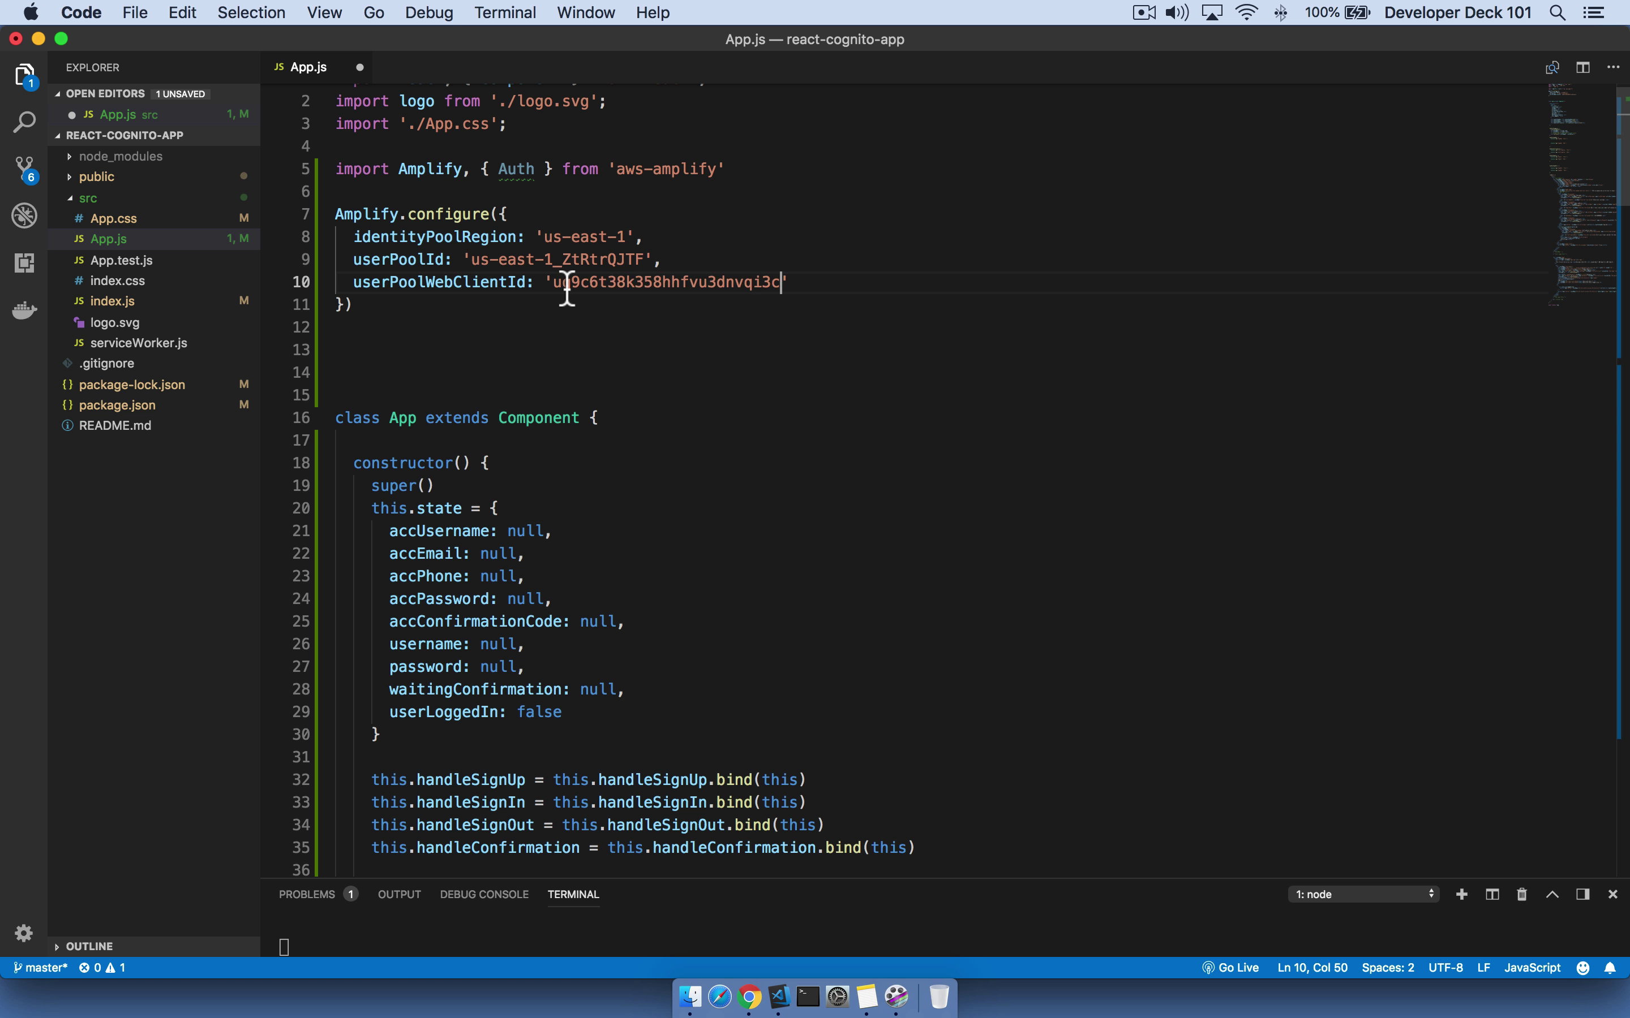
pyautogui.press('super+s')
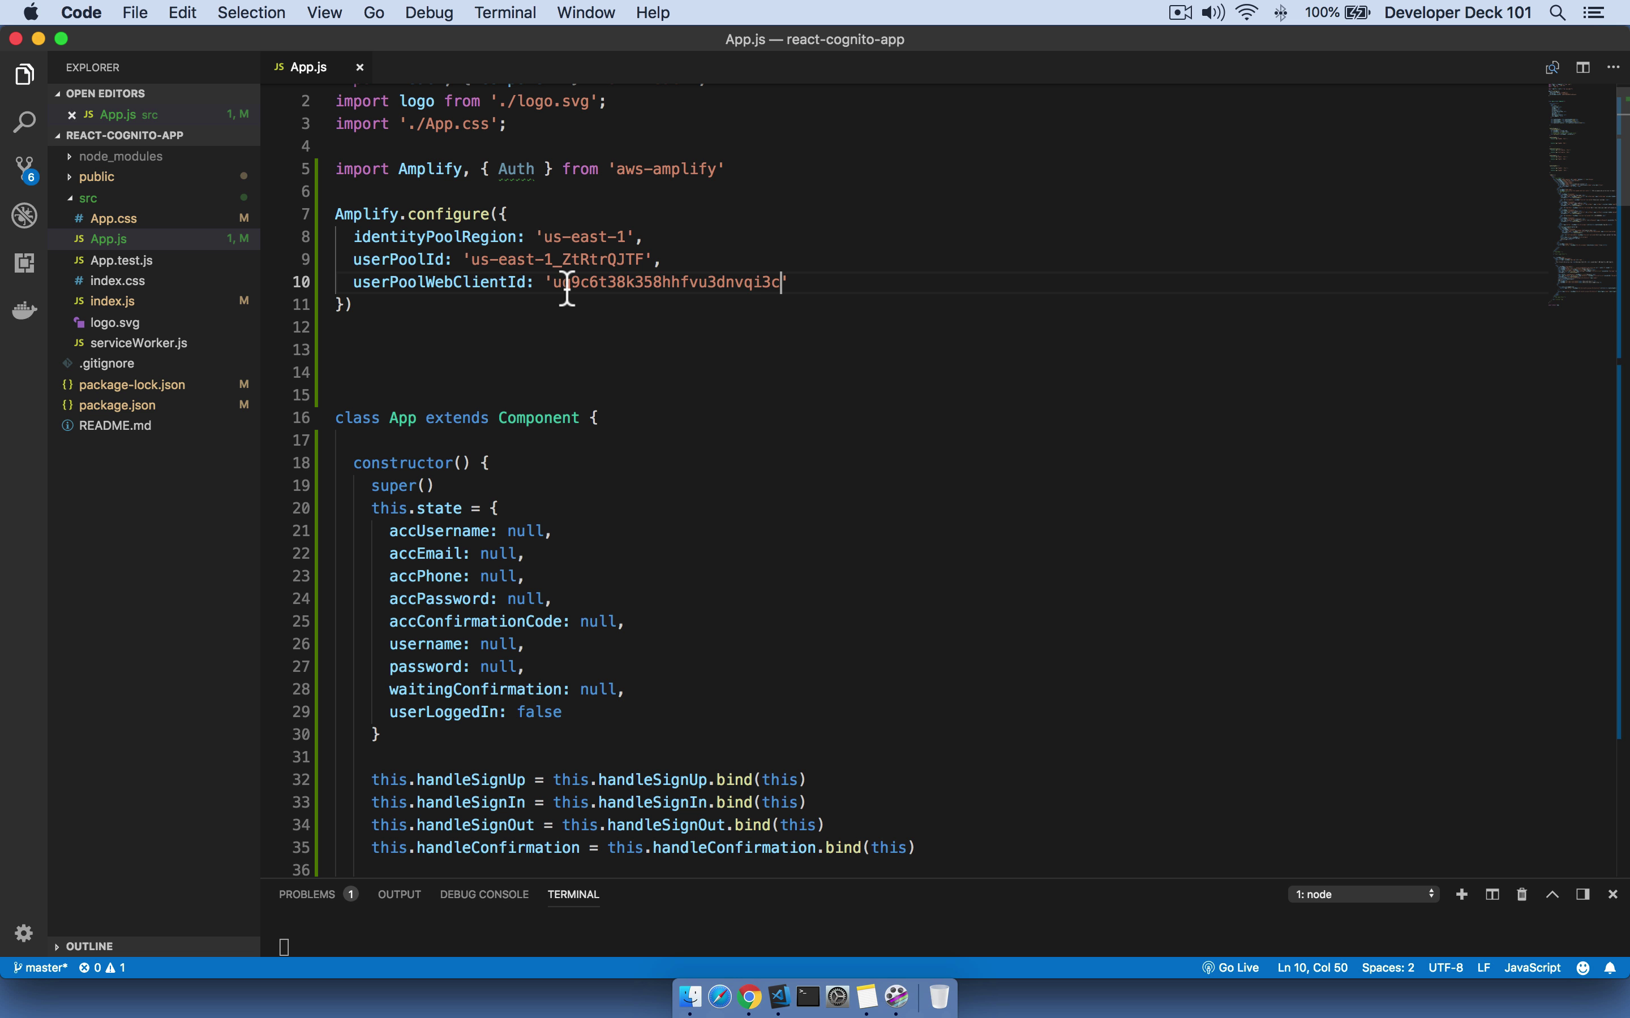
# Step: Check the React App's page and console in Chrome, and view the Cognito pool's user list
pyautogui.click(751, 1000)
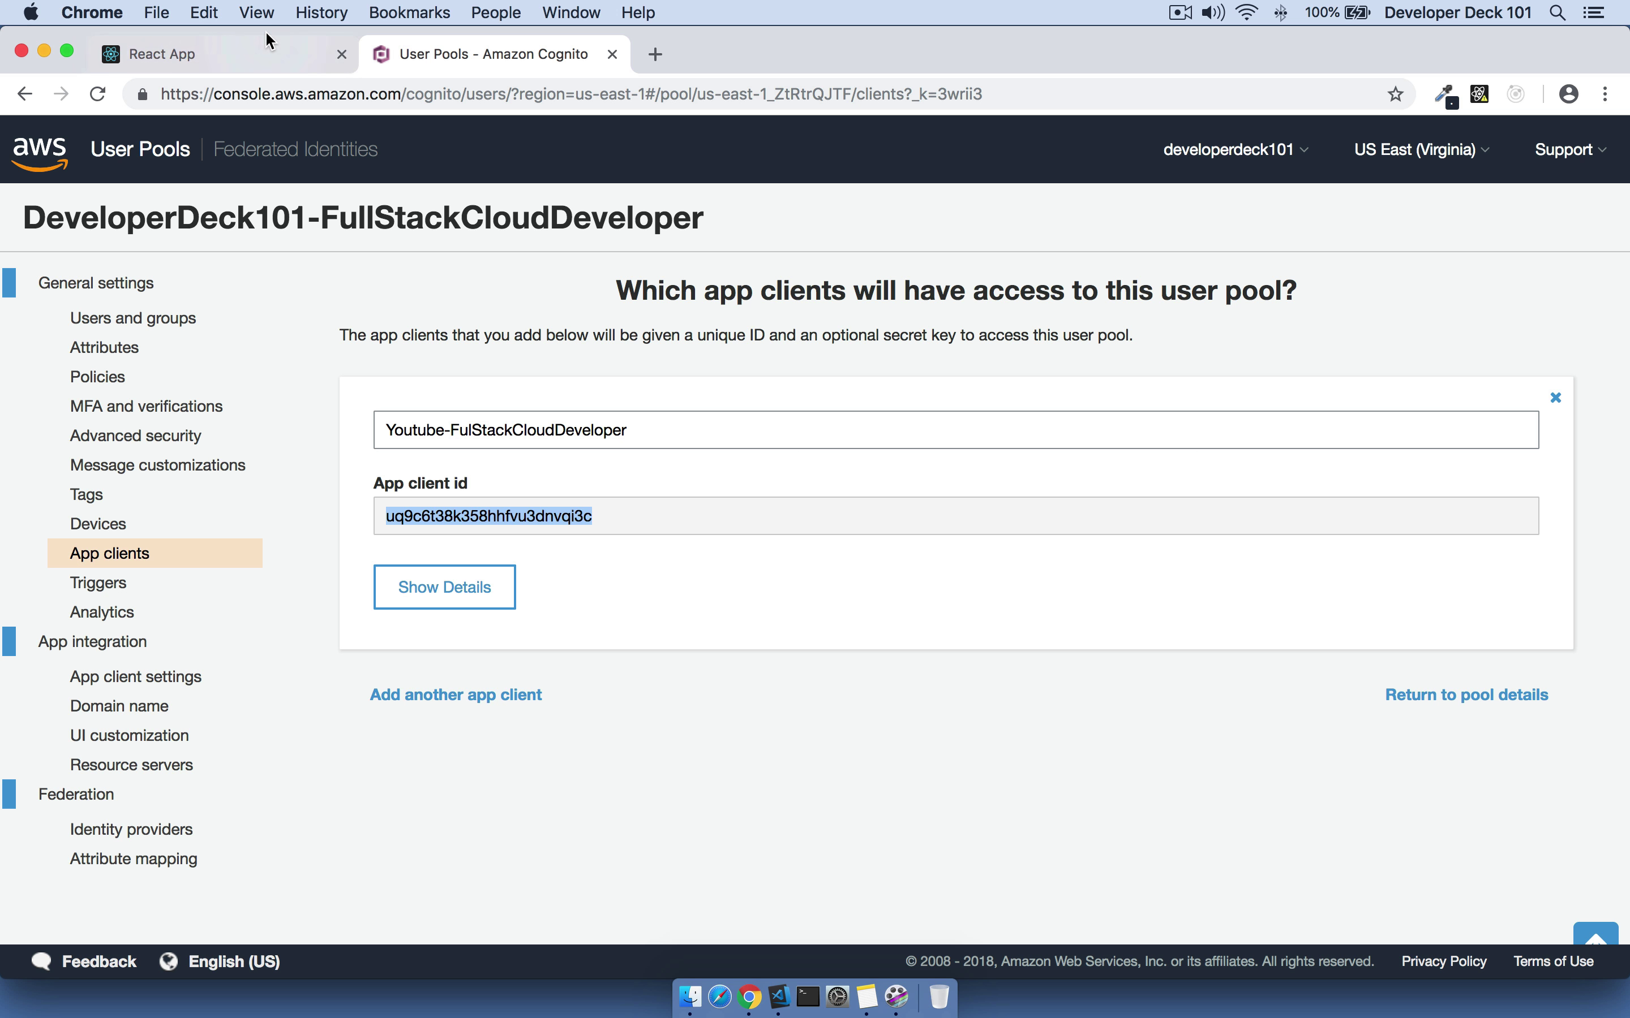
pyautogui.click(270, 53)
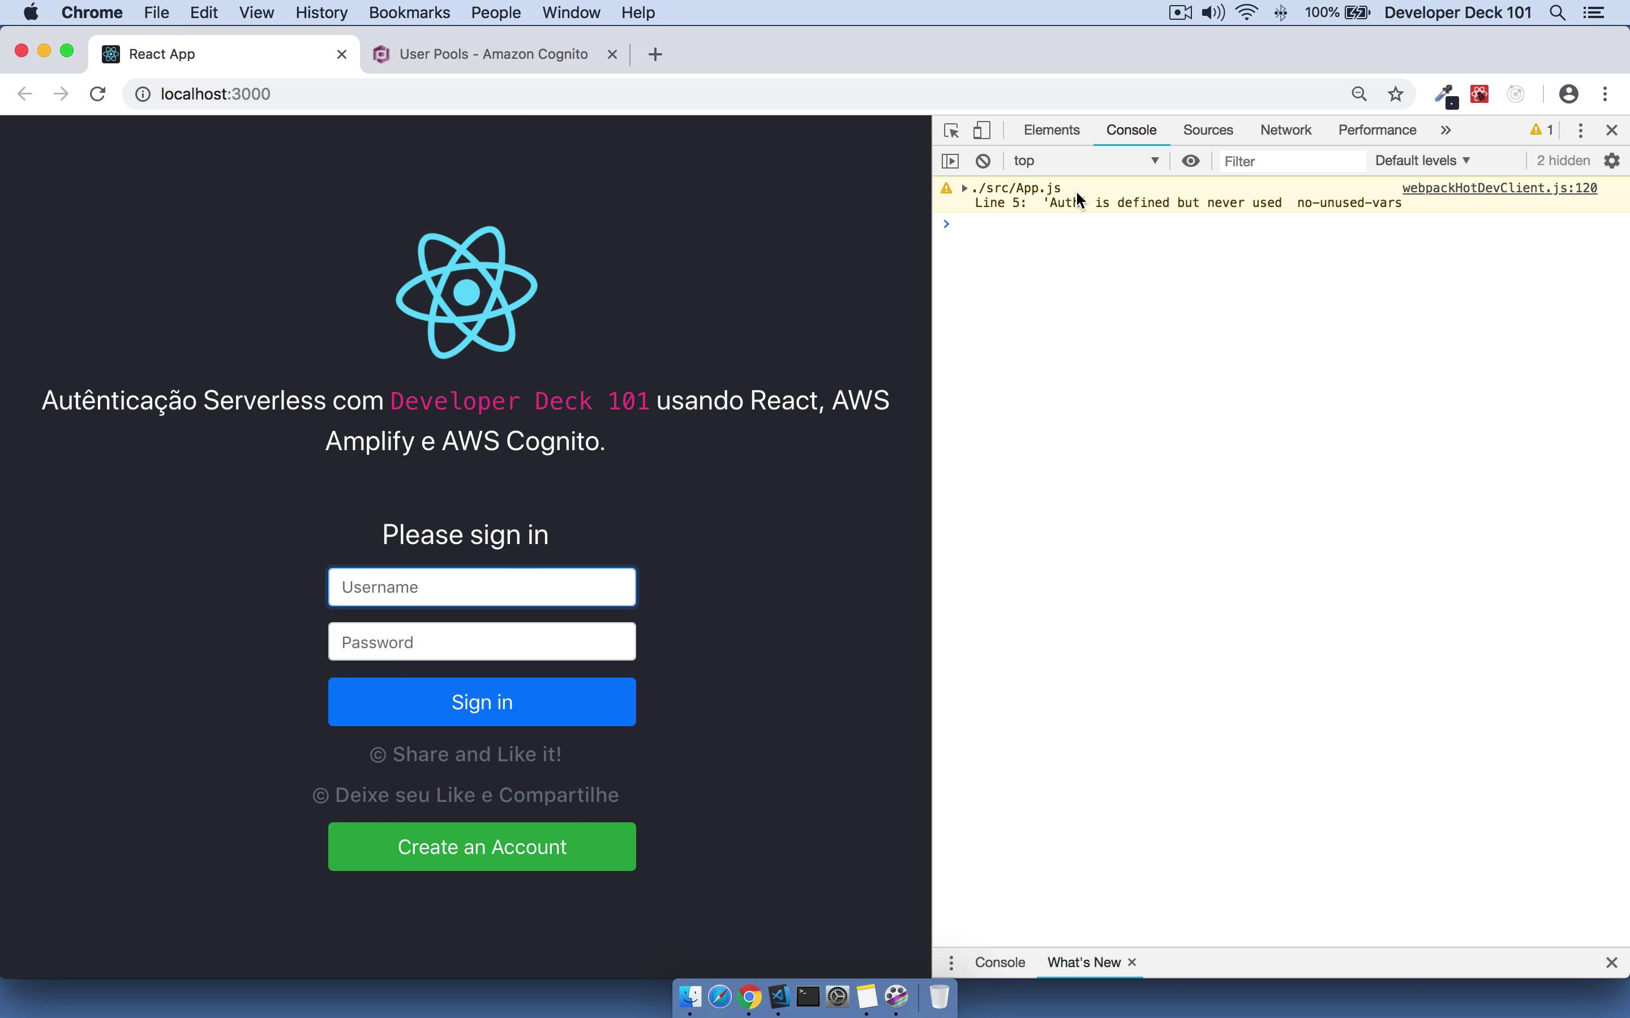
pyautogui.click(424, 54)
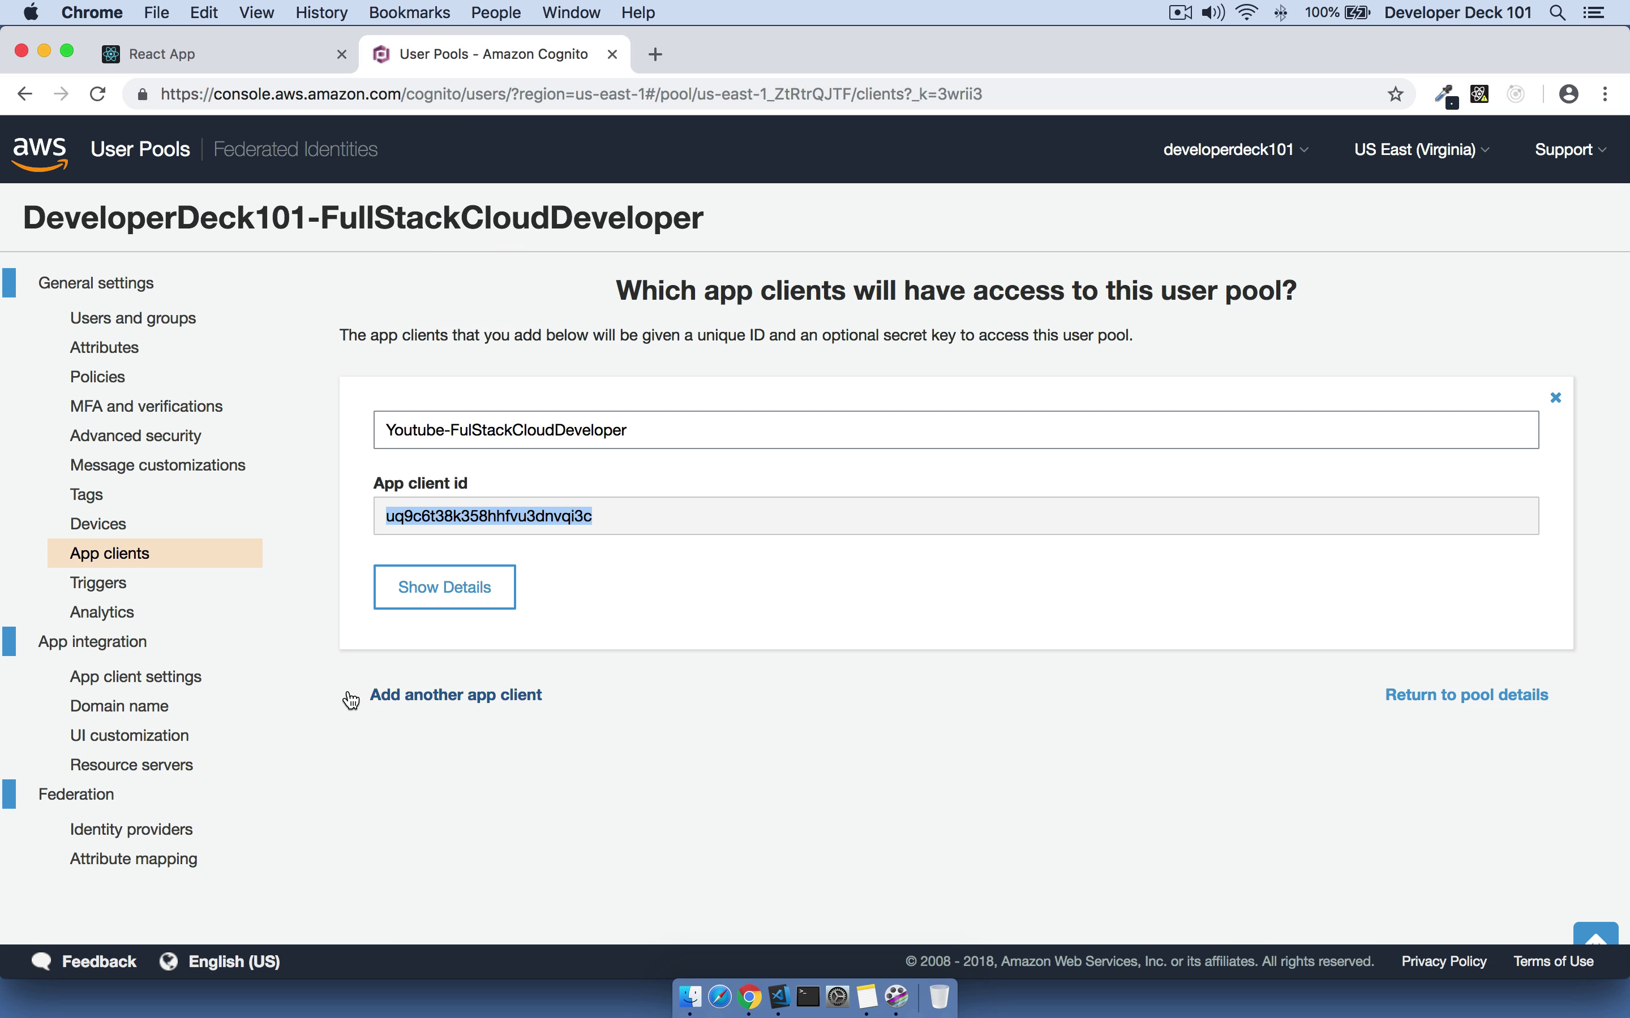
pyautogui.click(135, 319)
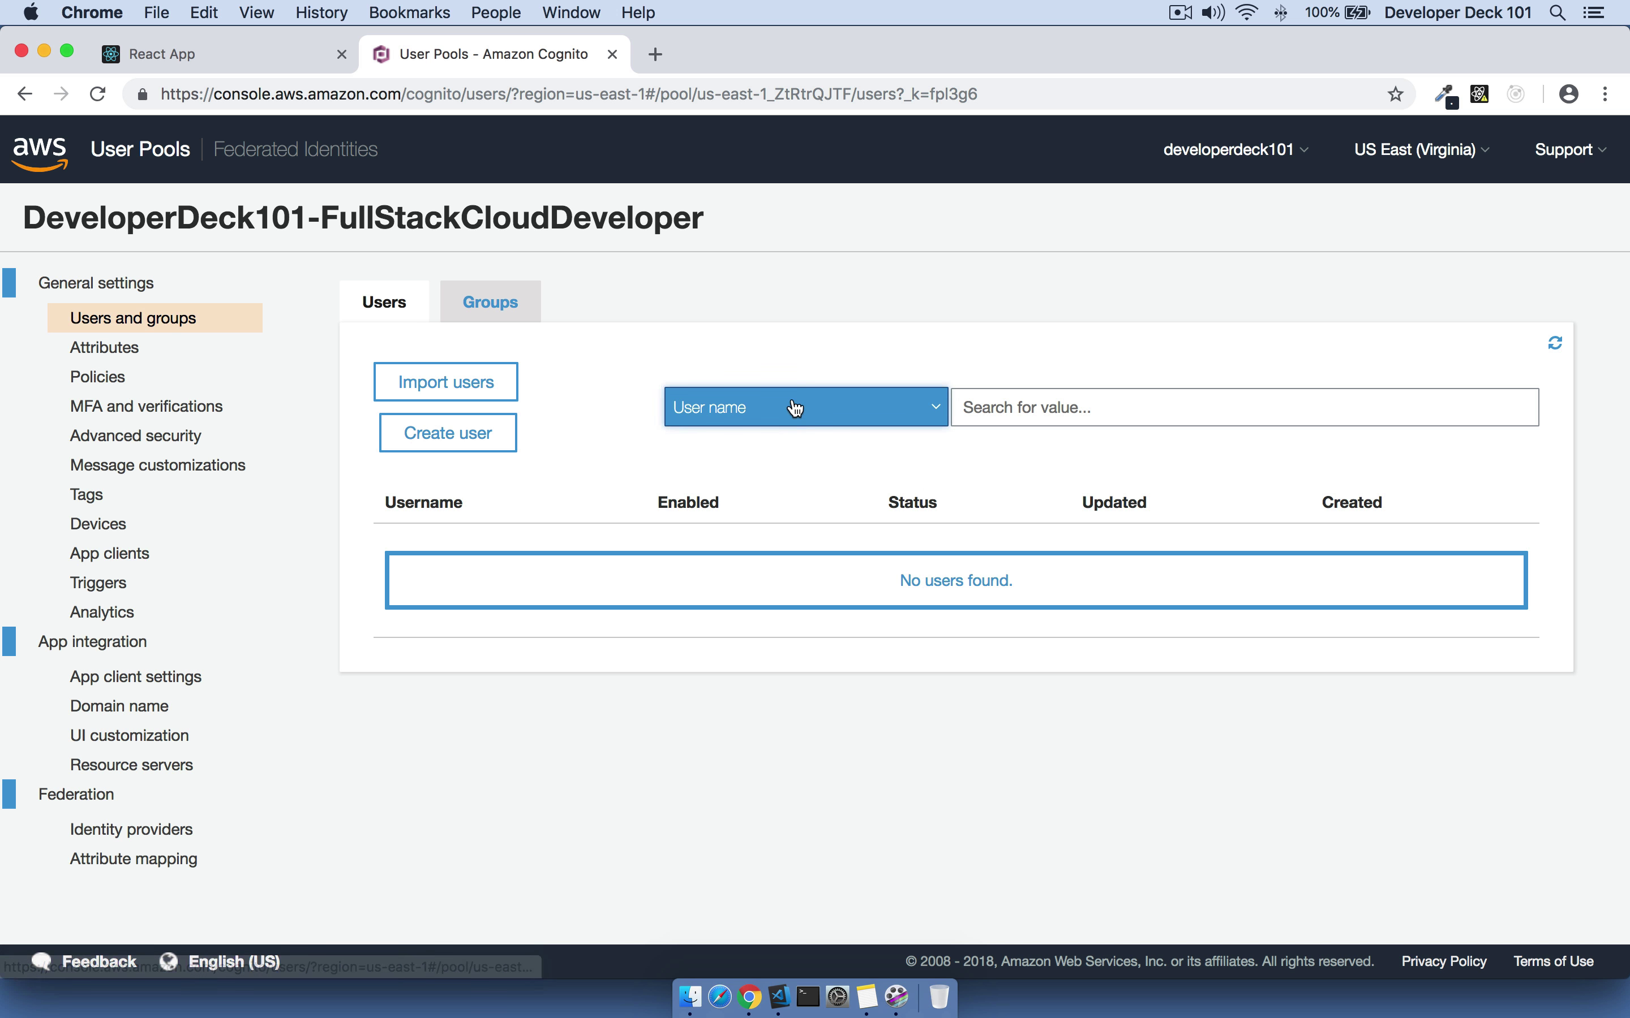
pyautogui.click(236, 65)
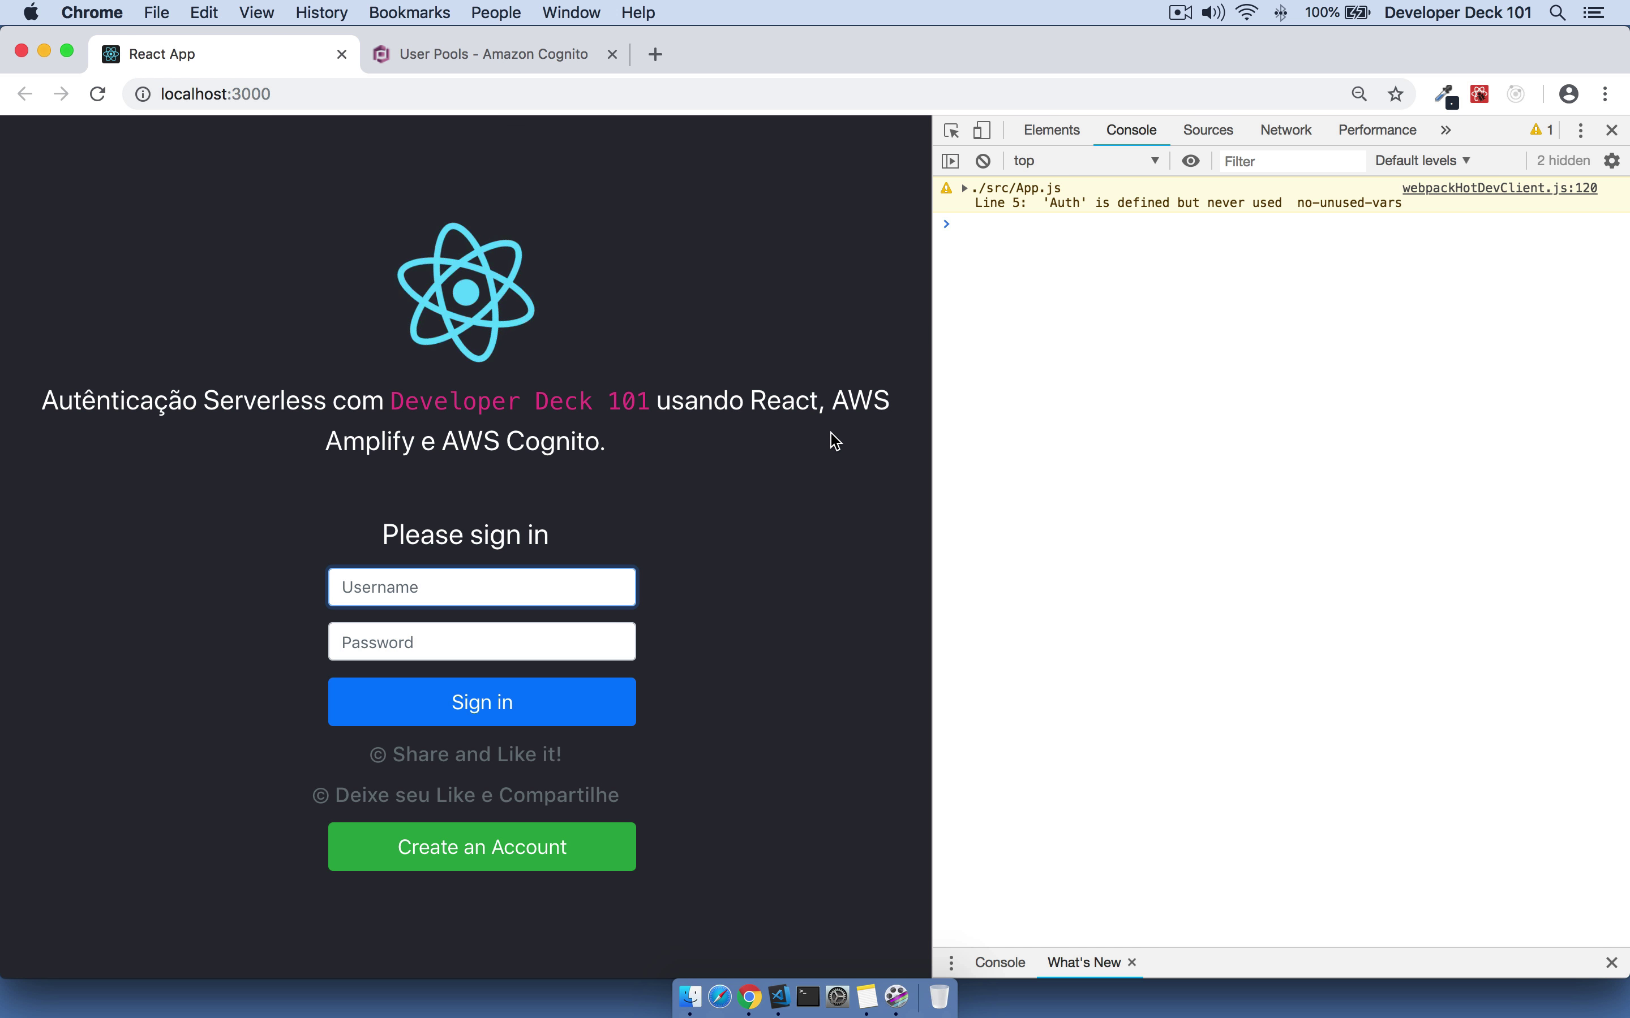
# Step: Return to App.js in Visual Studio Code and add the comment //Create account after the 'SignUp - Start' log in handleSignUp
pyautogui.click(778, 997)
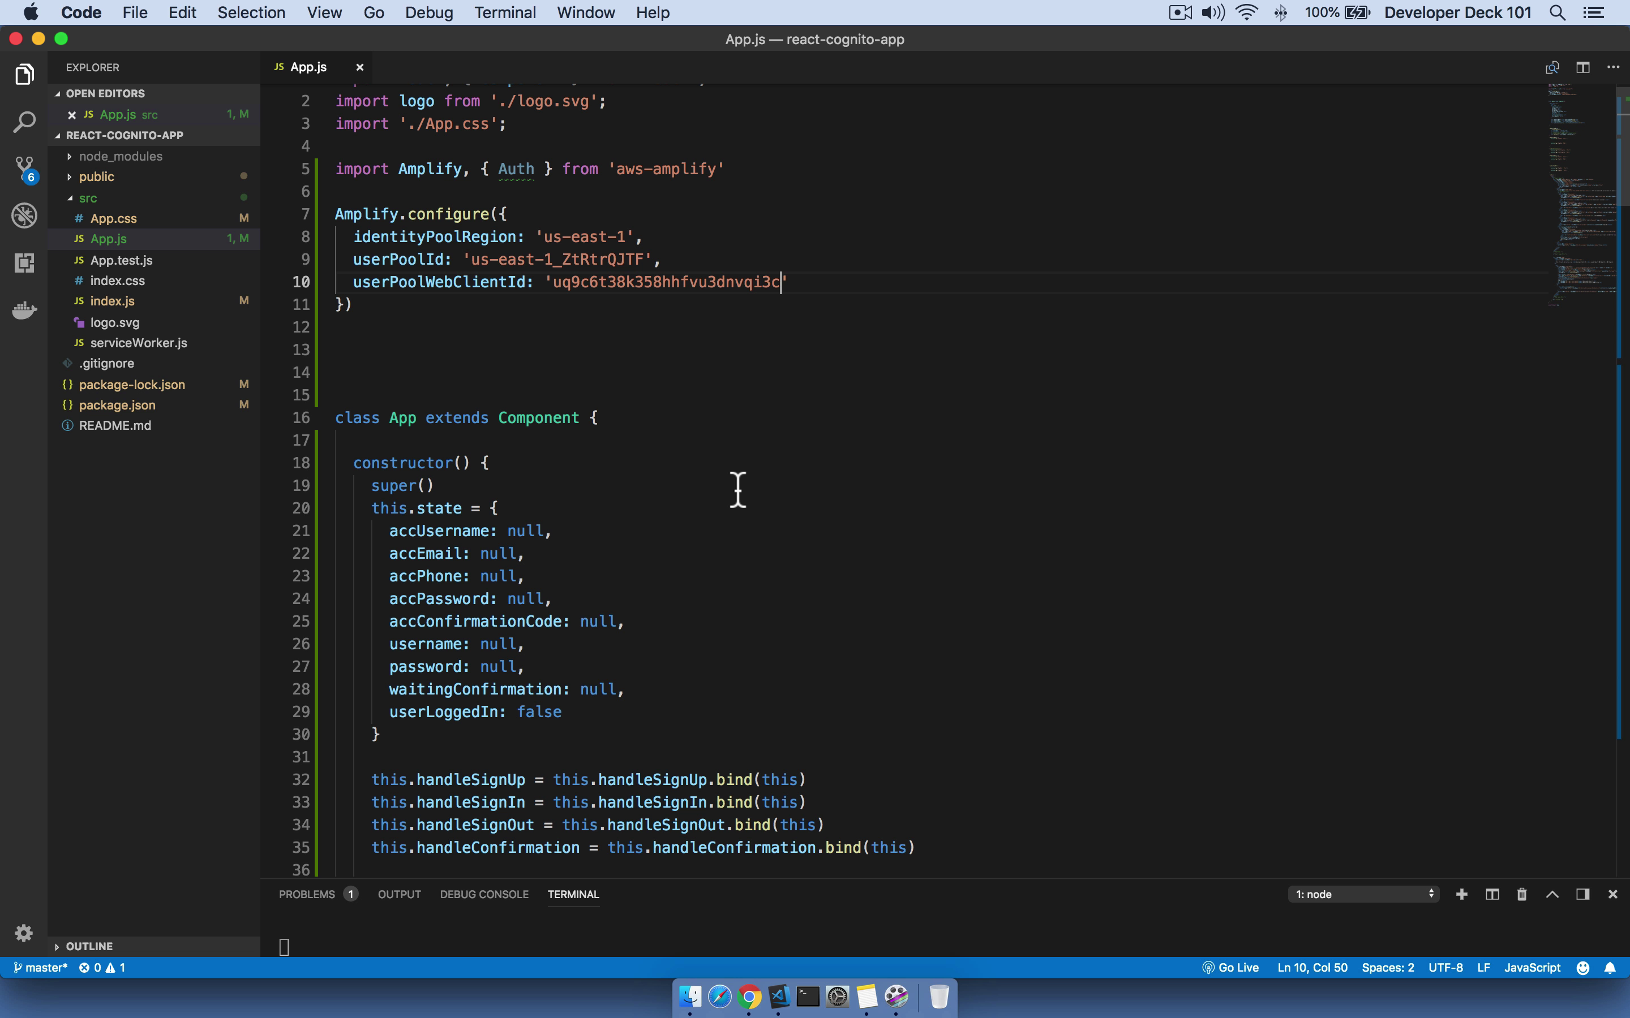
pyautogui.scroll(-4, 737, 490)
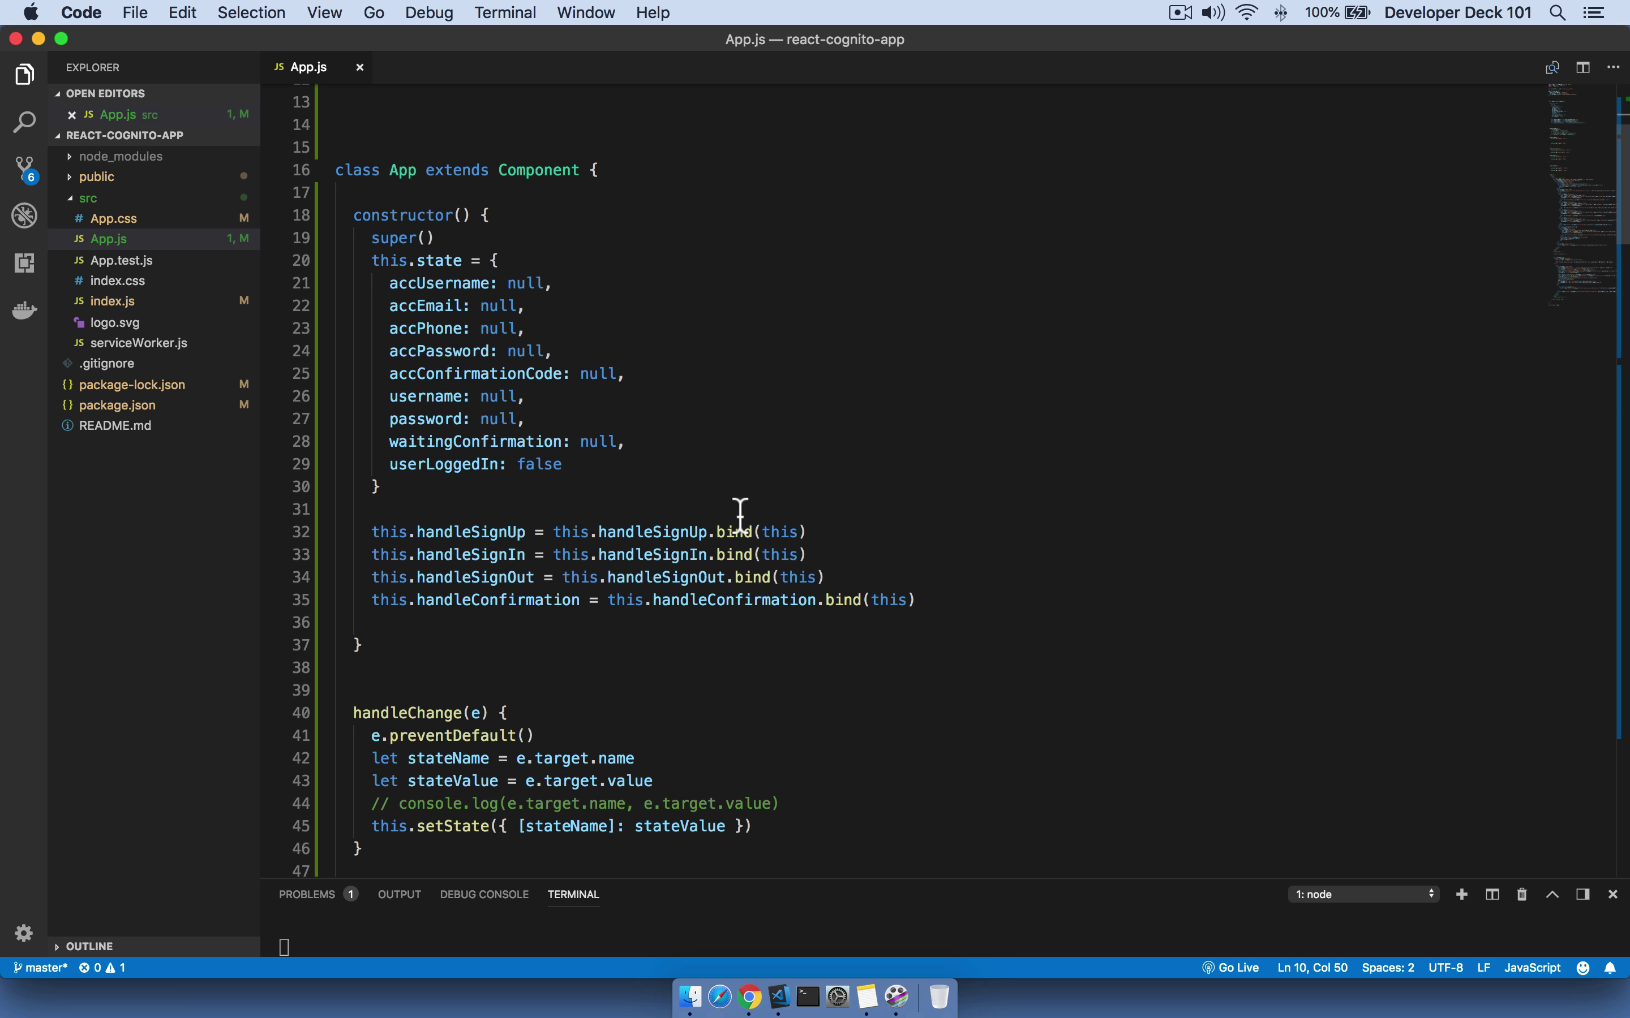
pyautogui.keyDown('super'); pyautogui.click(694, 581); pyautogui.keyUp('super')
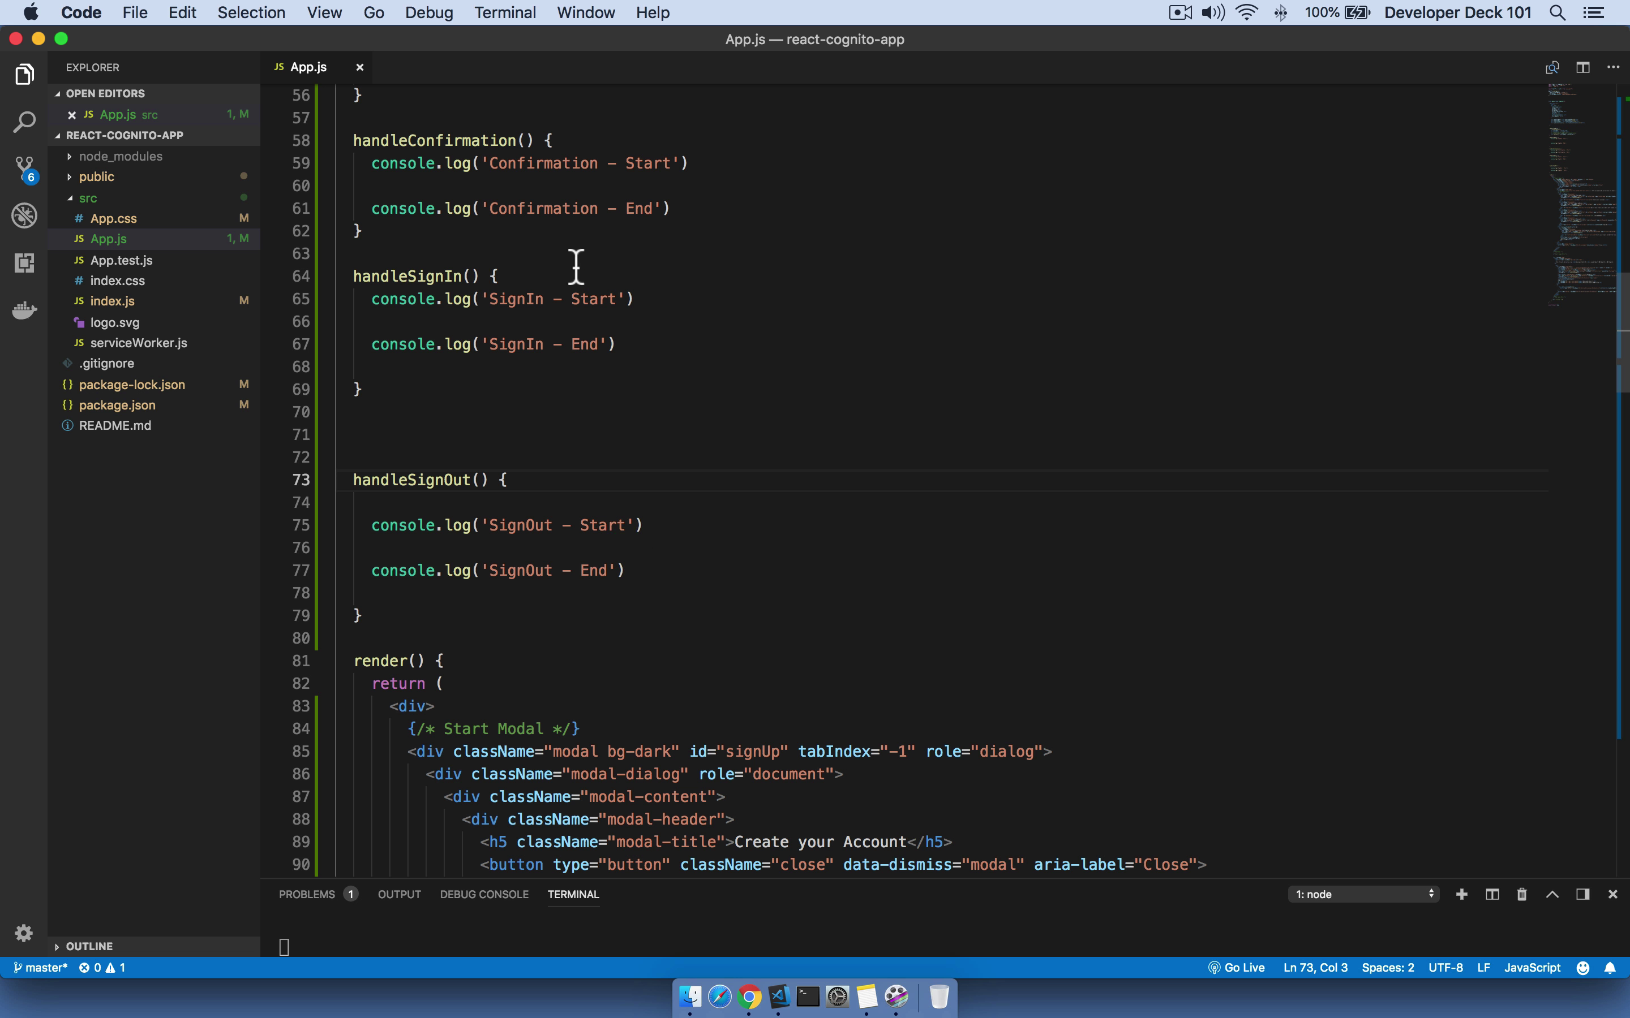
pyautogui.scroll(5, 574, 265)
pyautogui.click(417, 276)
pyautogui.press('Up')
pyautogui.write('//')
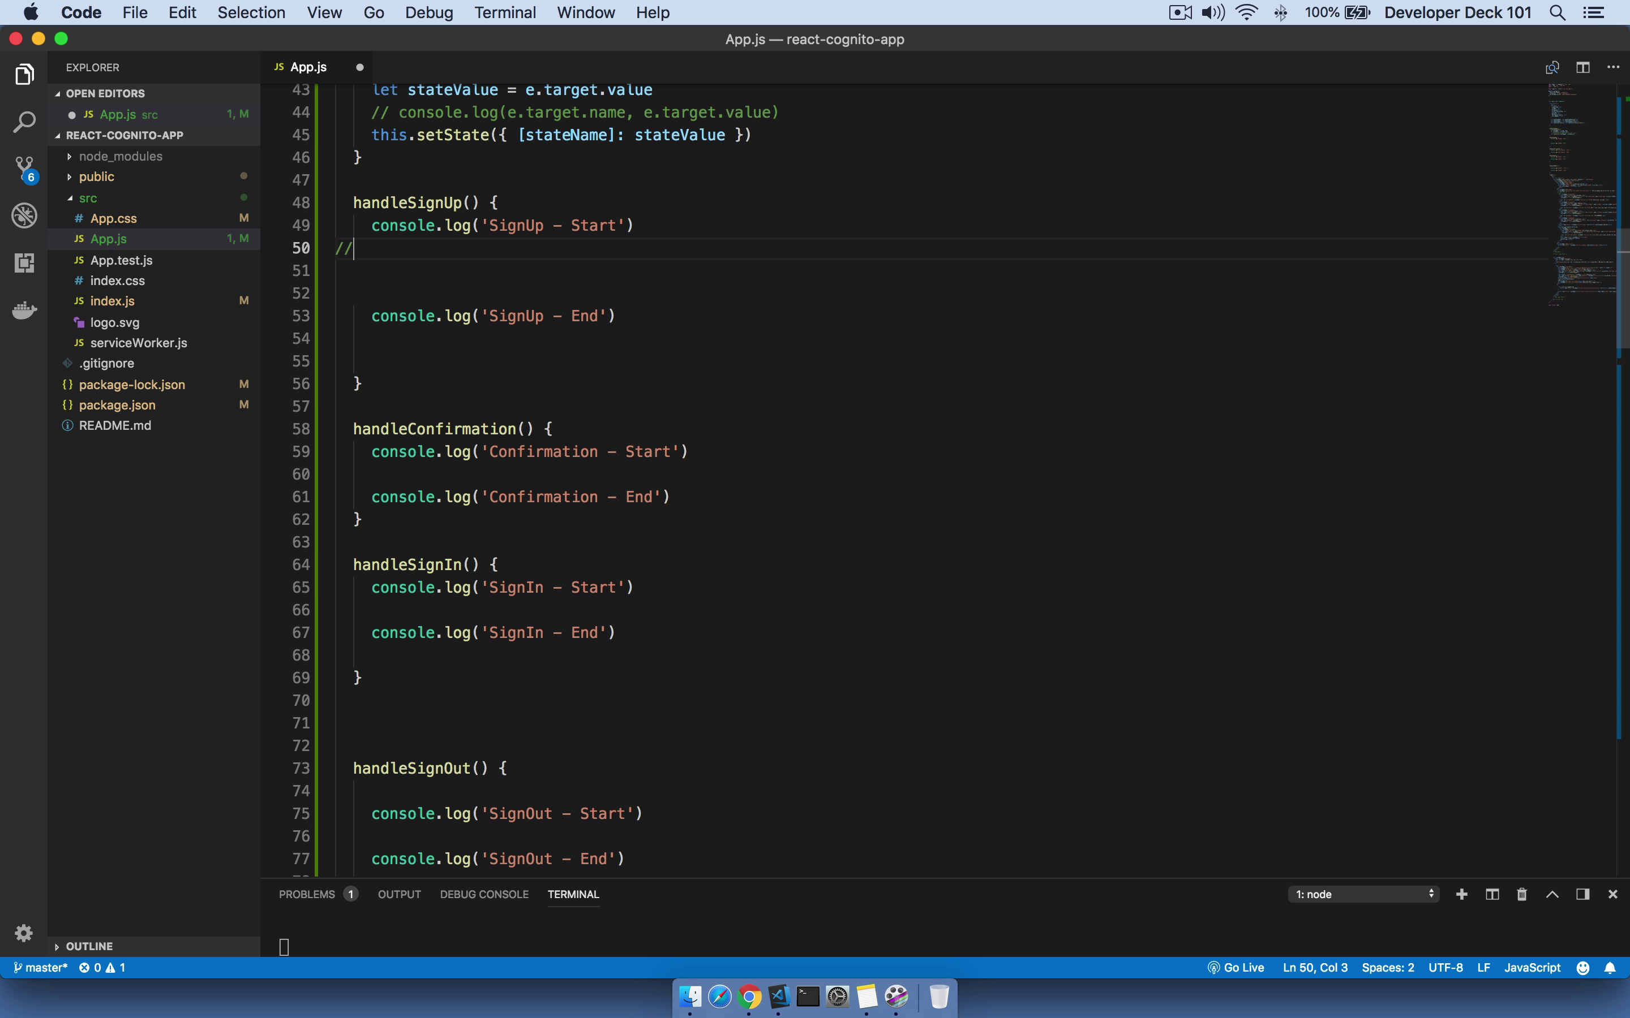
pyautogui.write('Create account')
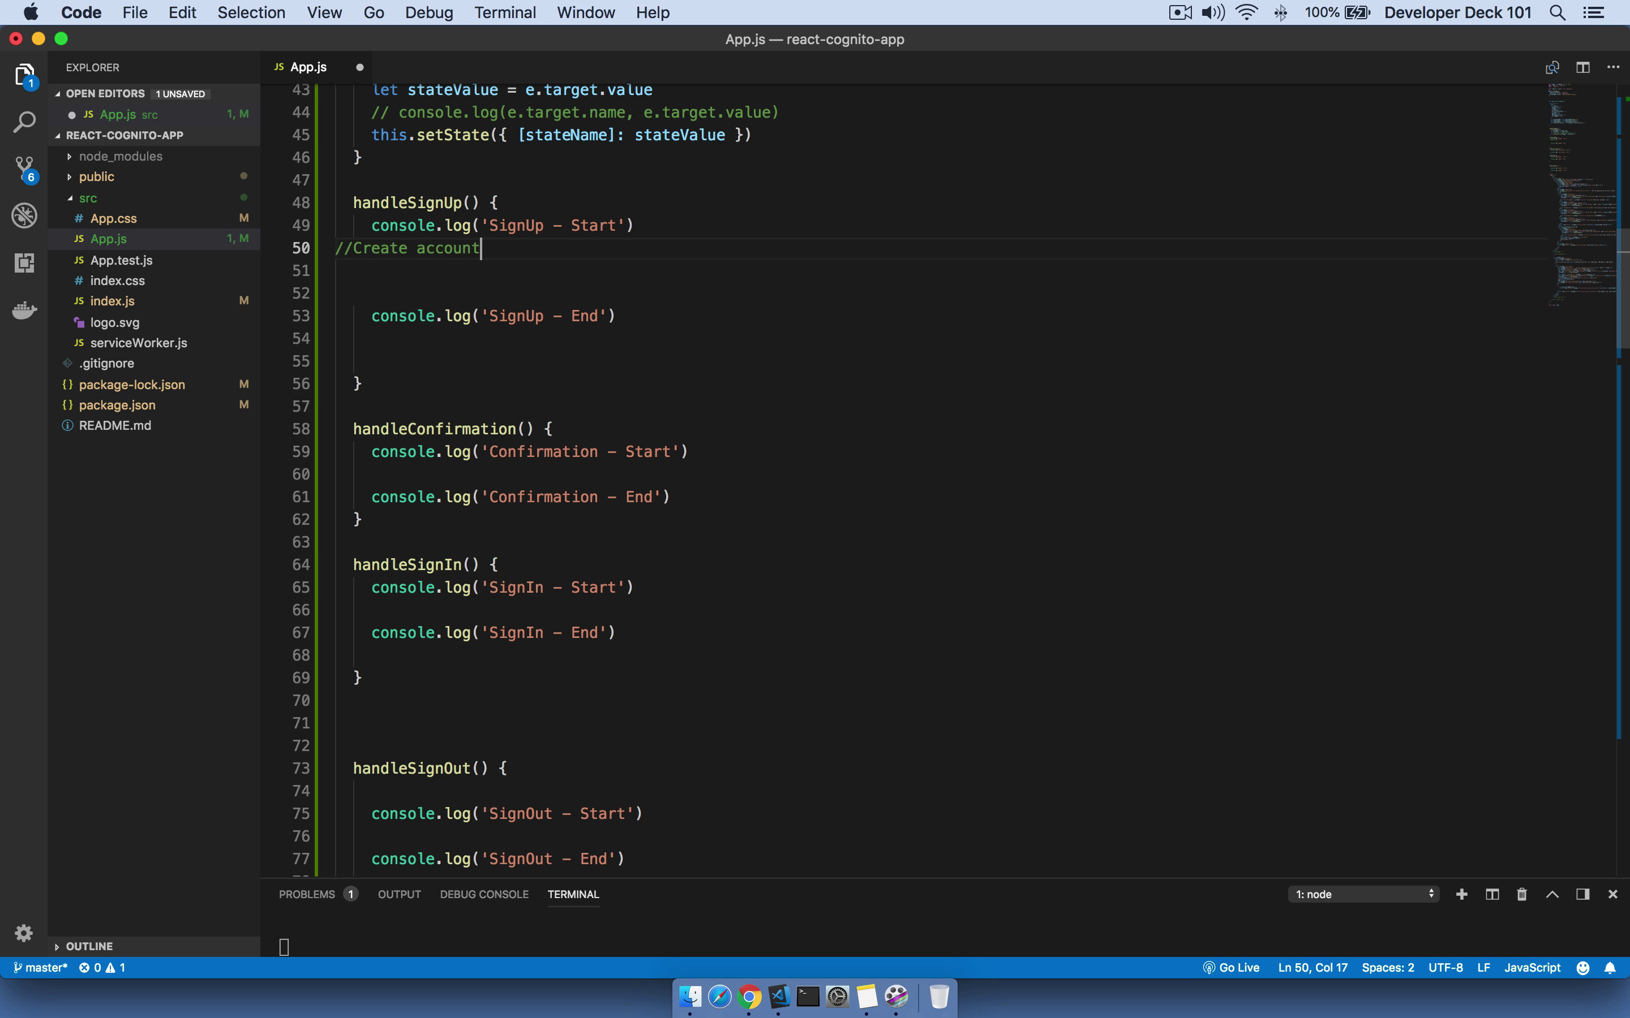
pyautogui.press('Return')
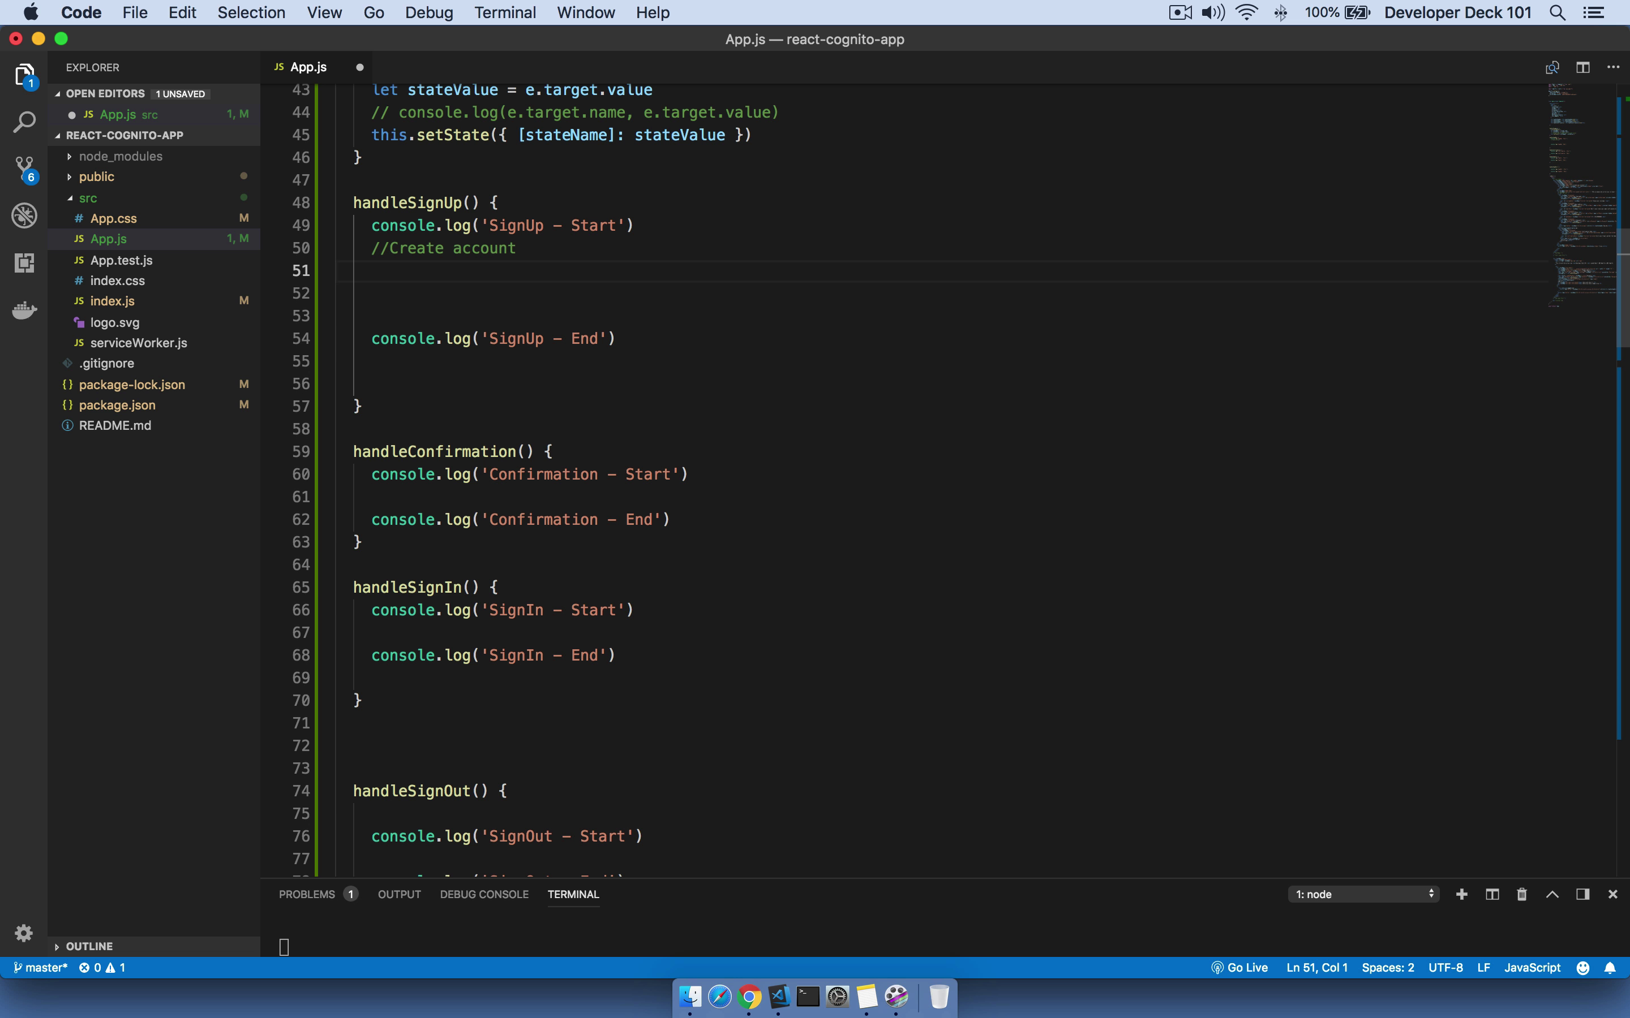
# Step: Begin a let destructuring statement under the Create account comment, listing accUsername and accEmail and starting a third acc variable
pyautogui.press('Tab')
pyautogui.press('Tab')
pyautogui.write('let { acc')
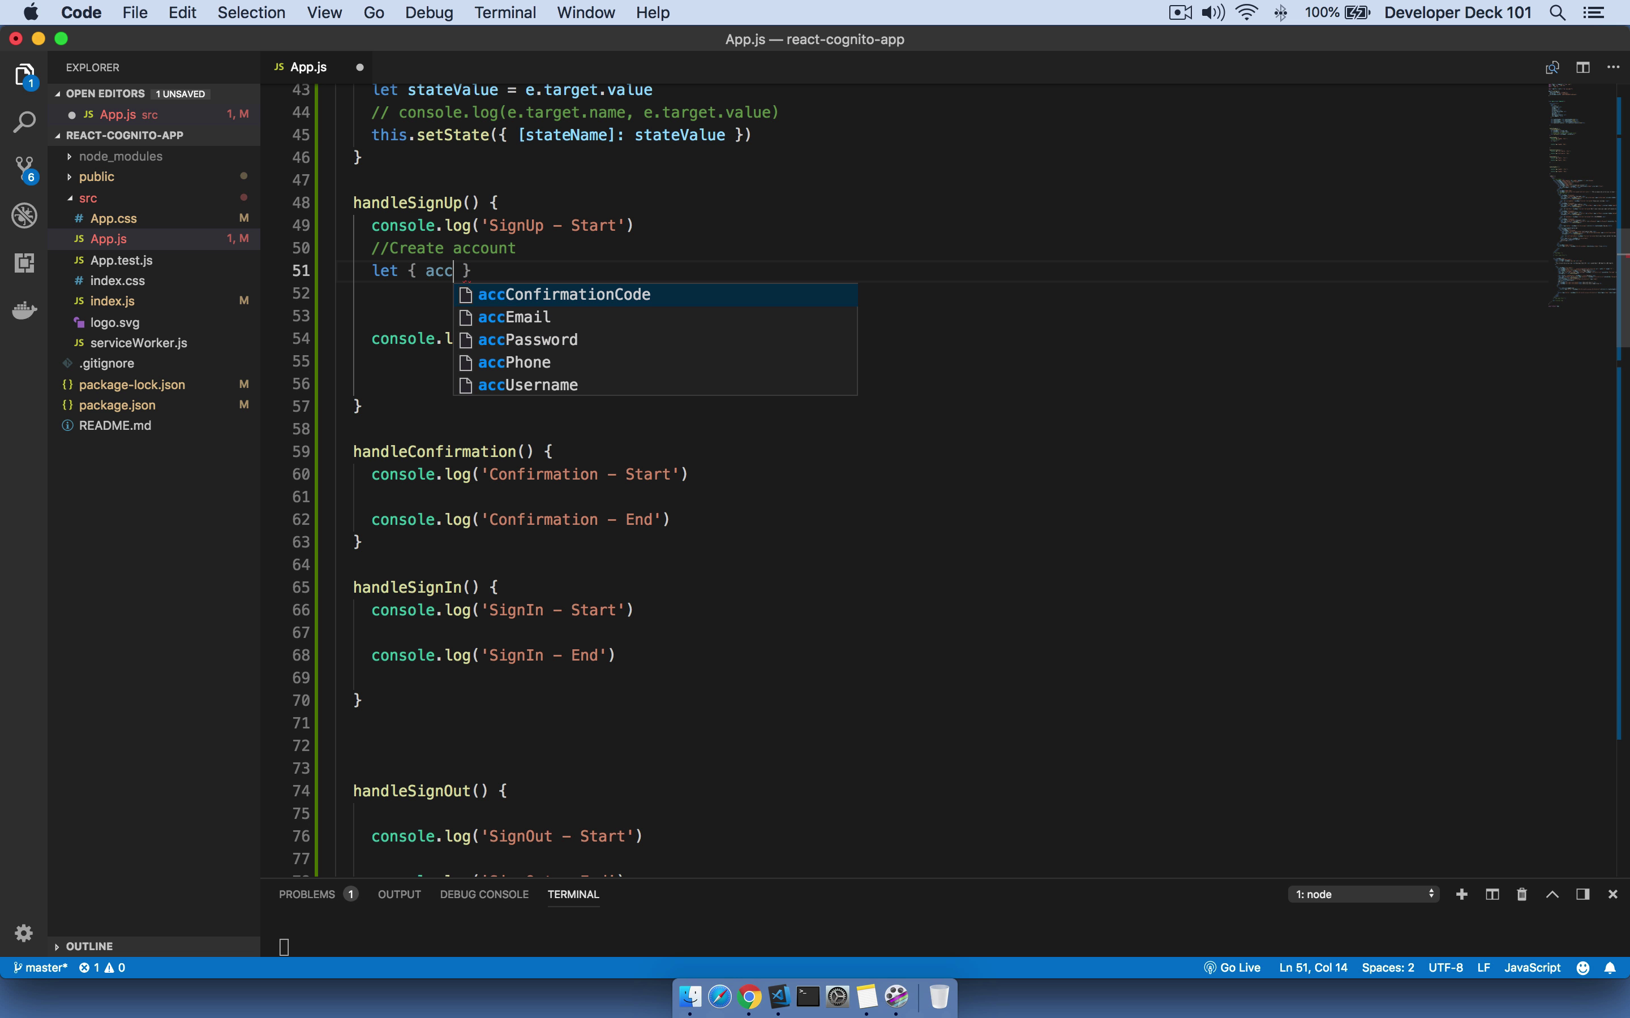
pyautogui.press('Down')
pyautogui.press('Return')
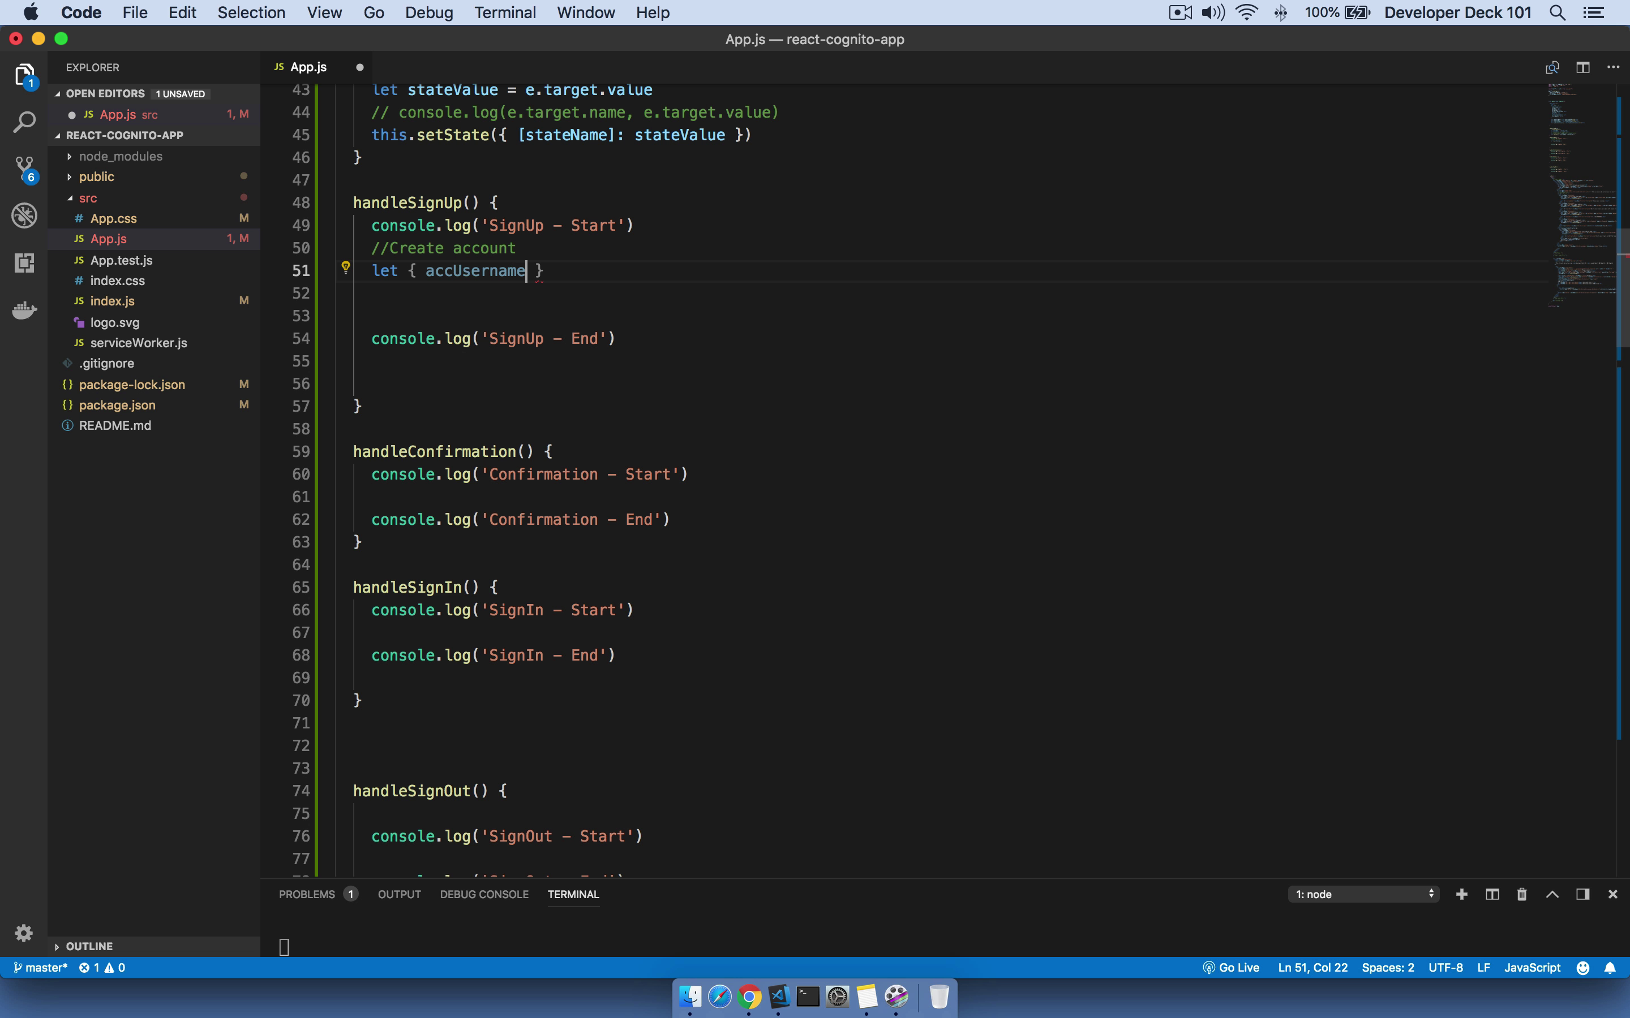
pyautogui.write(', acc')
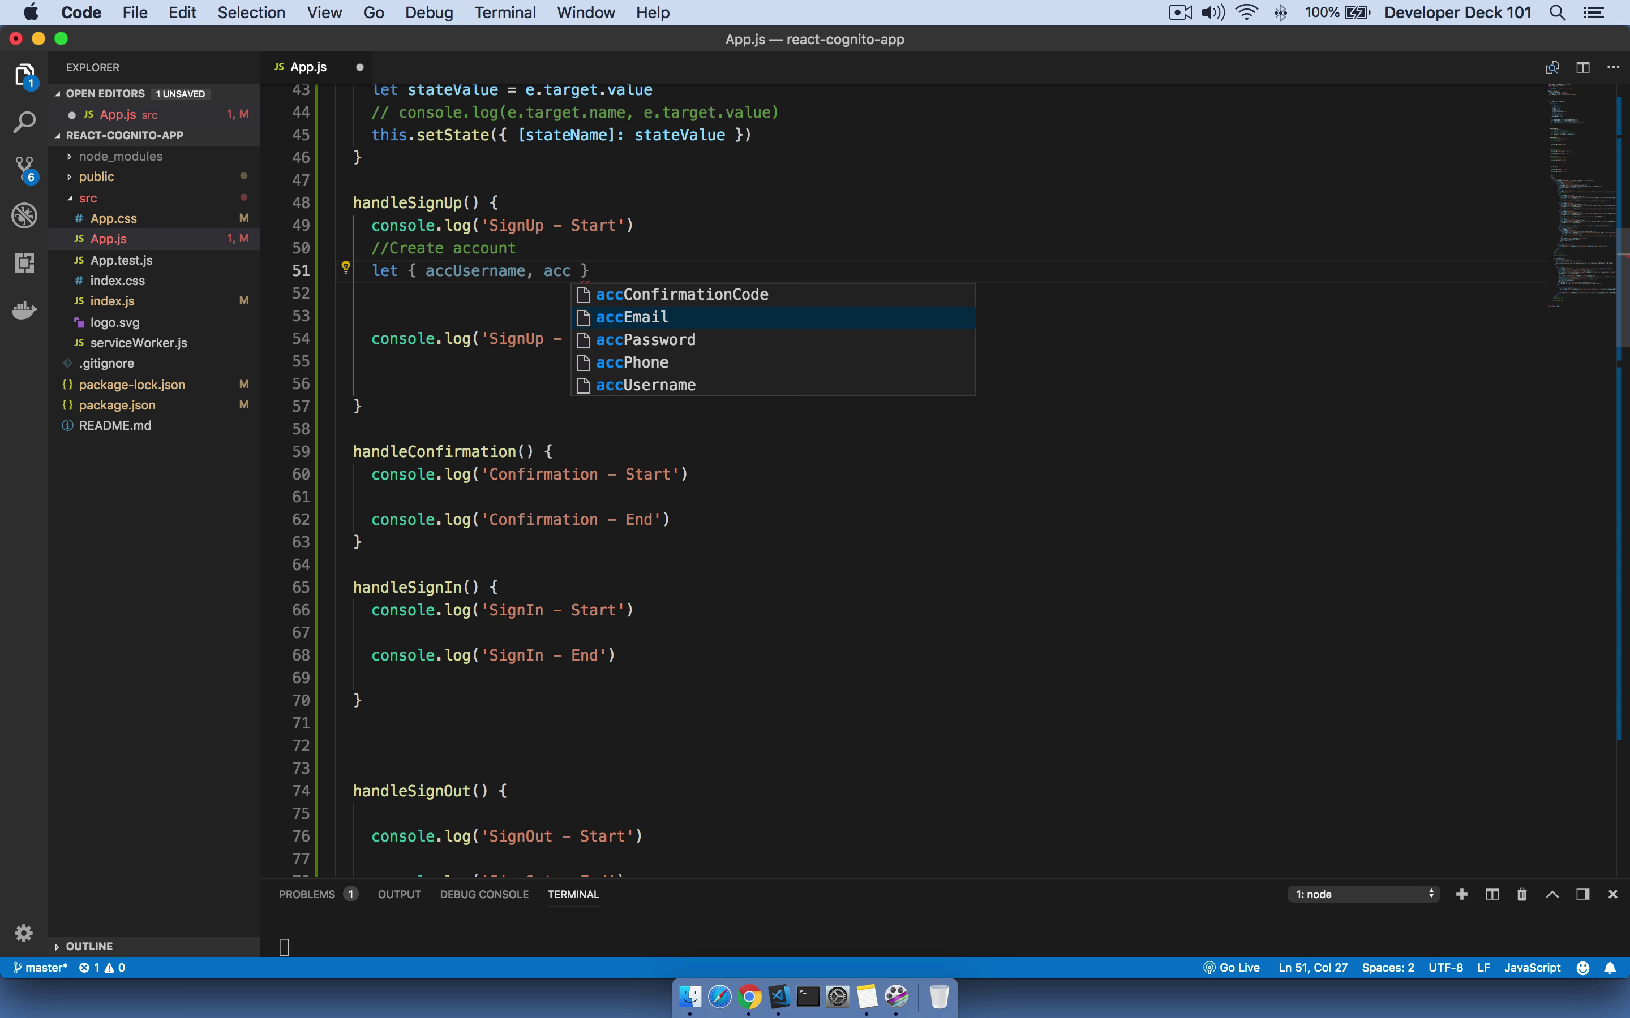
pyautogui.press('Return')
pyautogui.write(', acc')
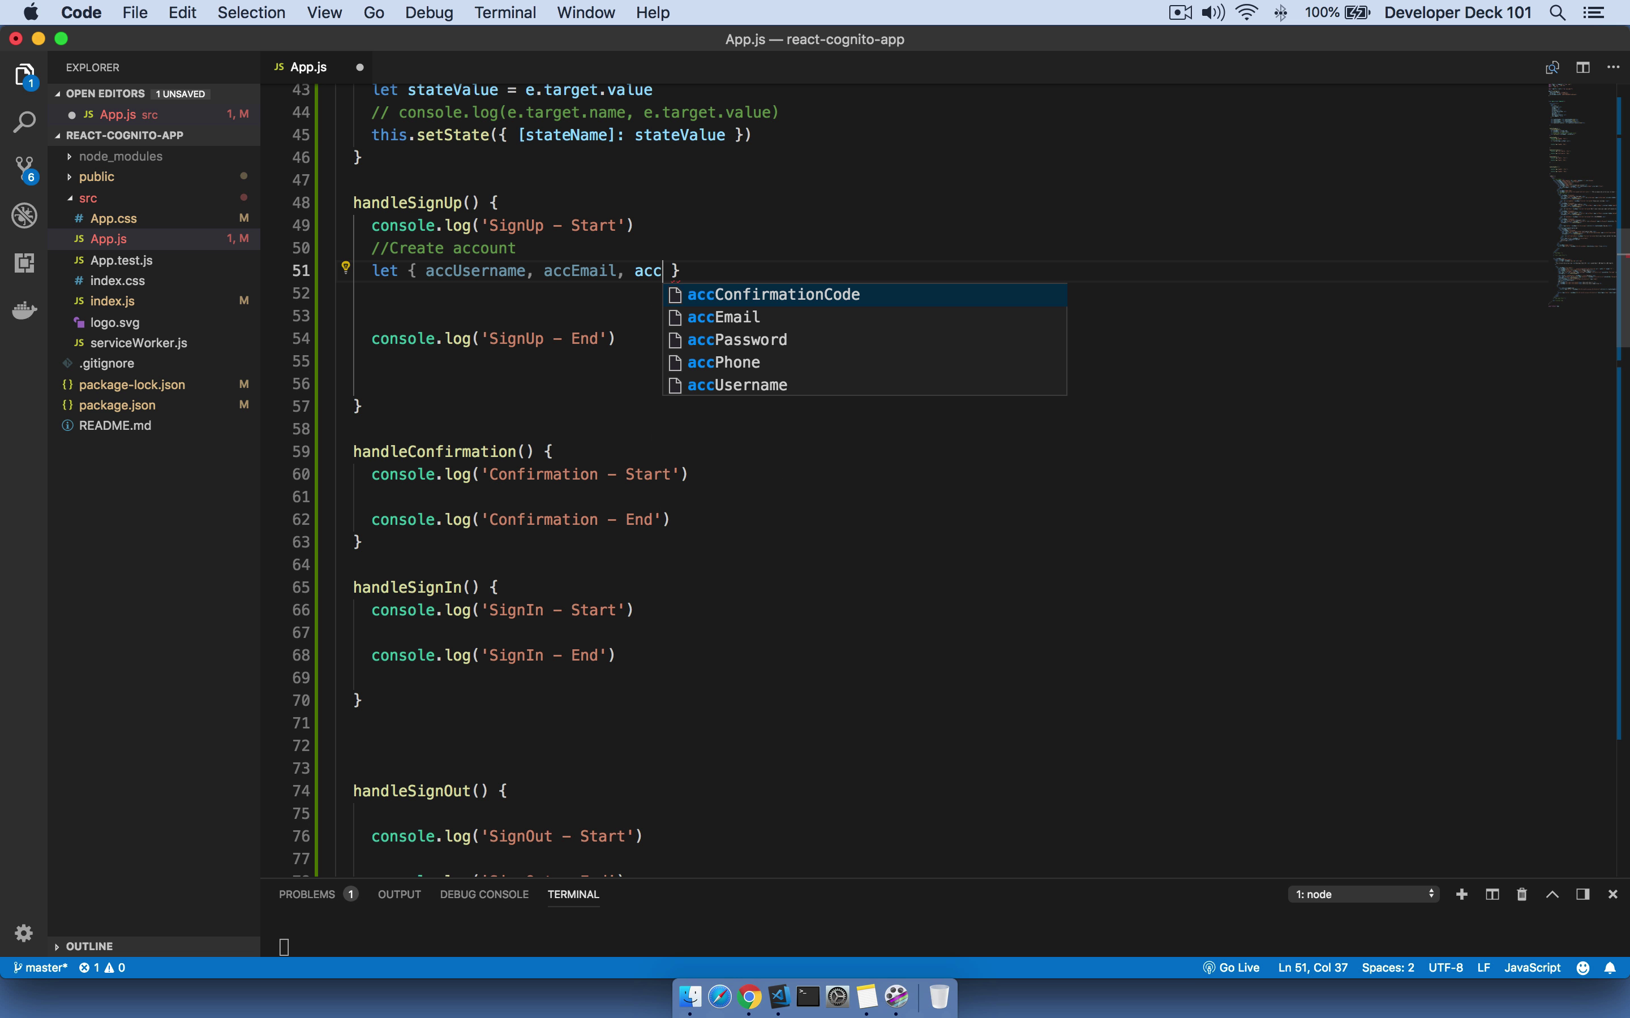